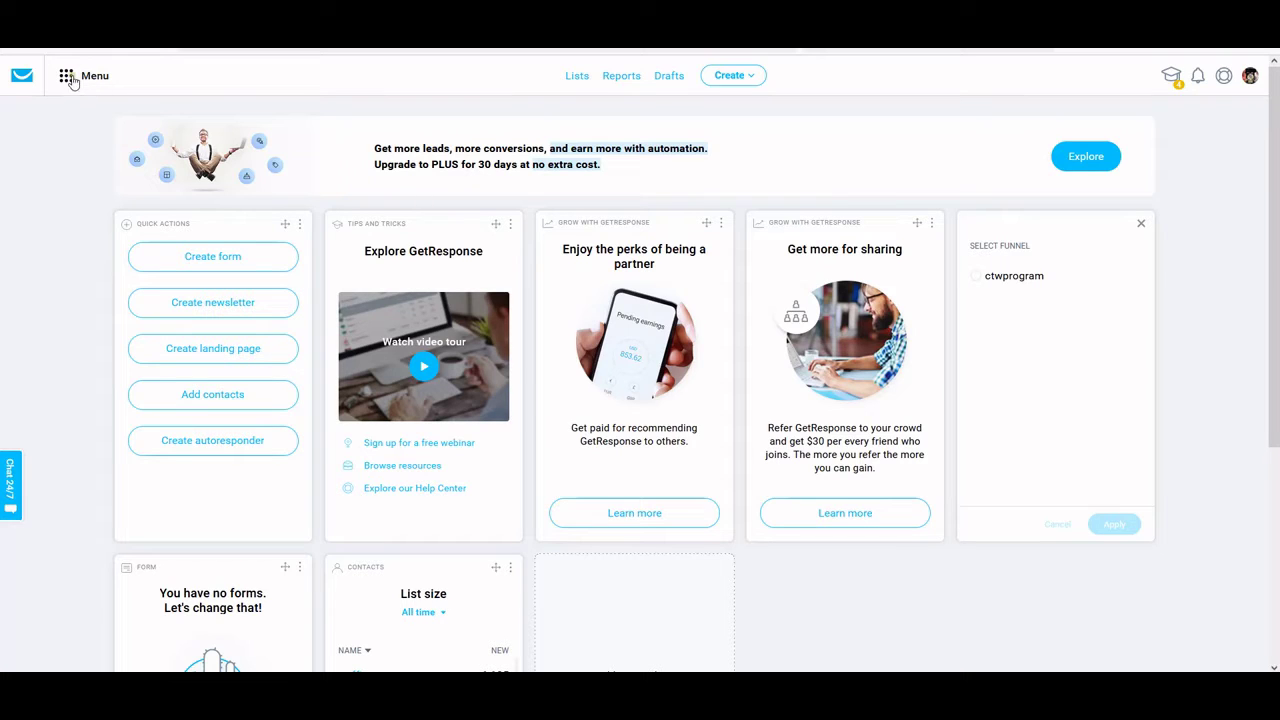
Go to Landing pages from the tools menu and start creating a new landing page
left_click(70, 77)
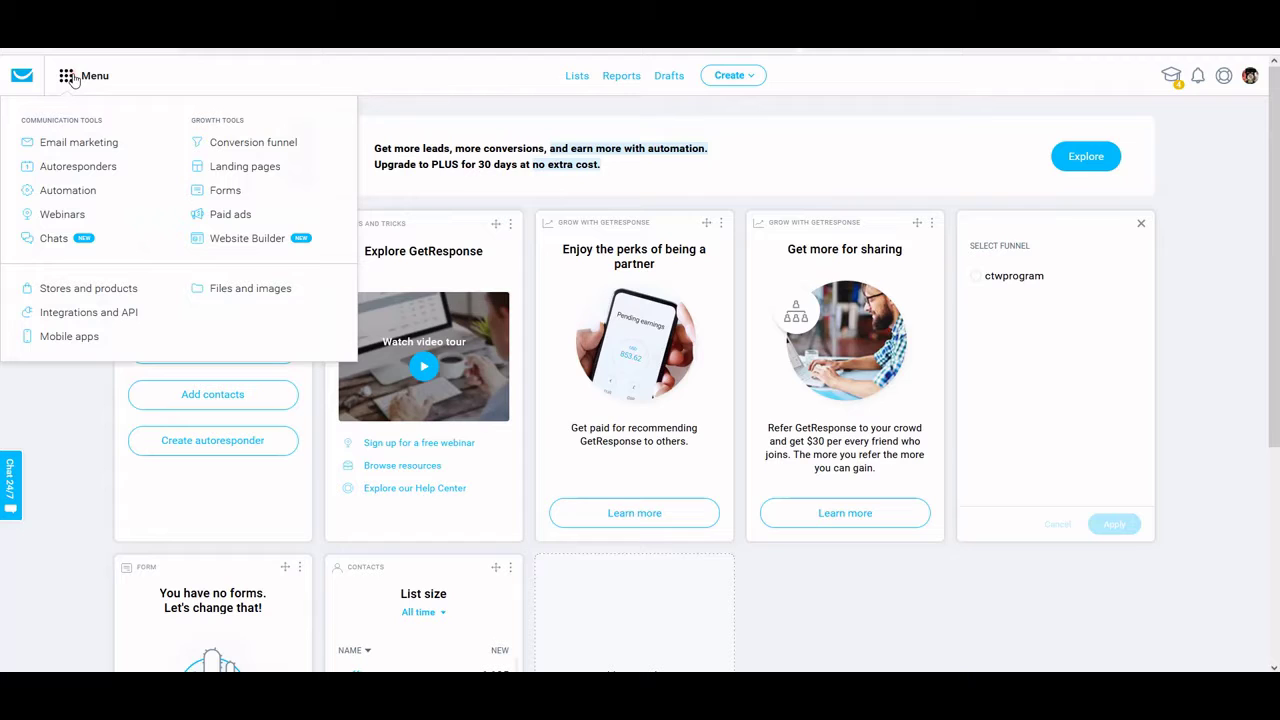
left_click(231, 176)
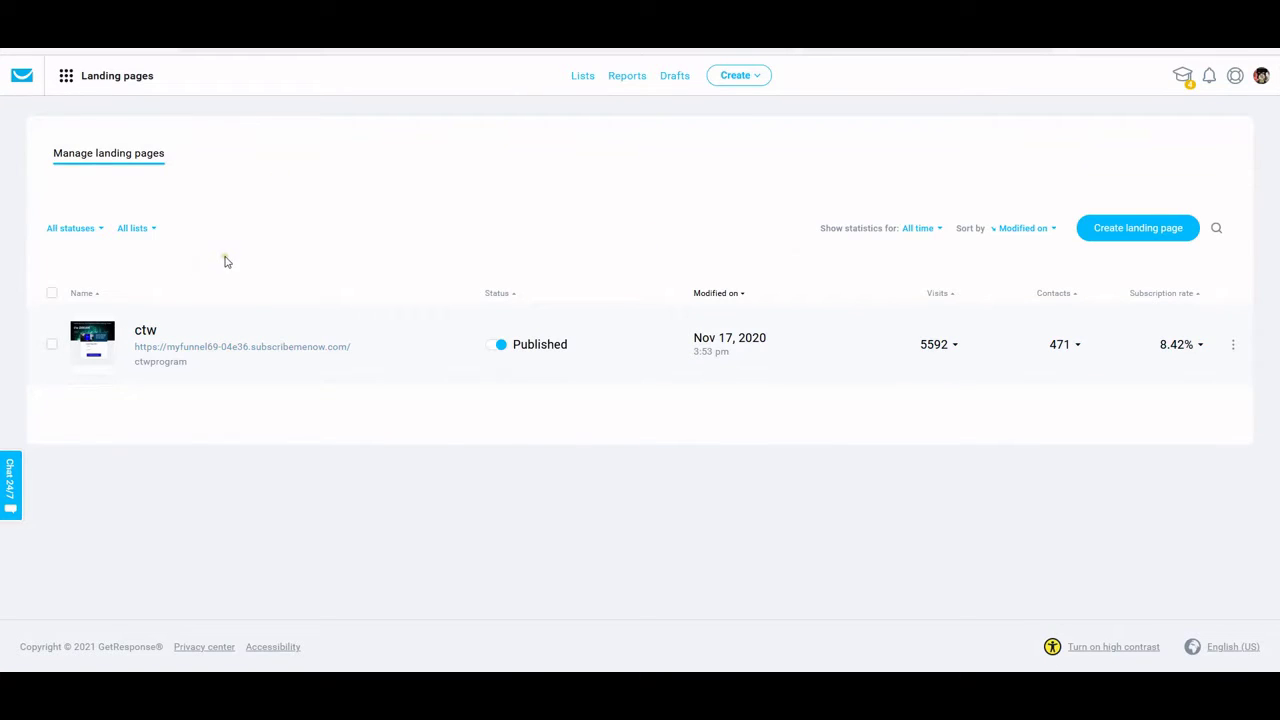
left_click(1147, 234)
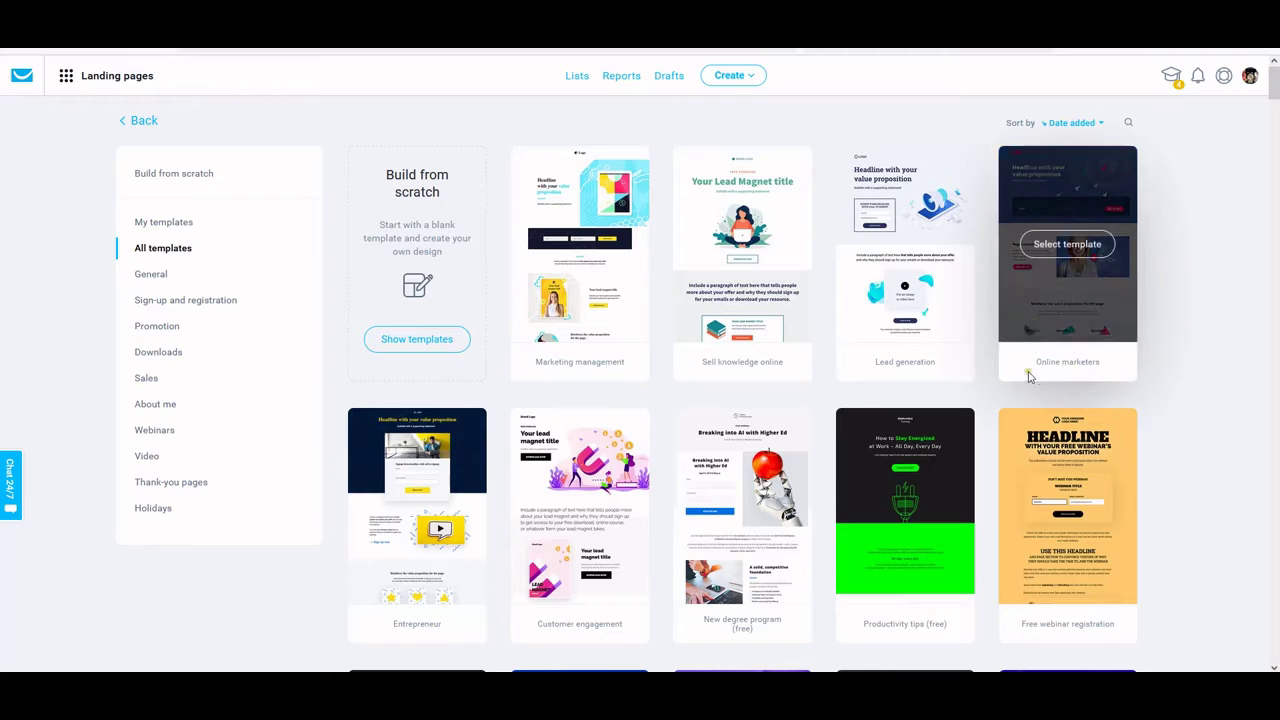
scroll(1034, 375, "down", 3)
scroll(1155, 366, "down", 3)
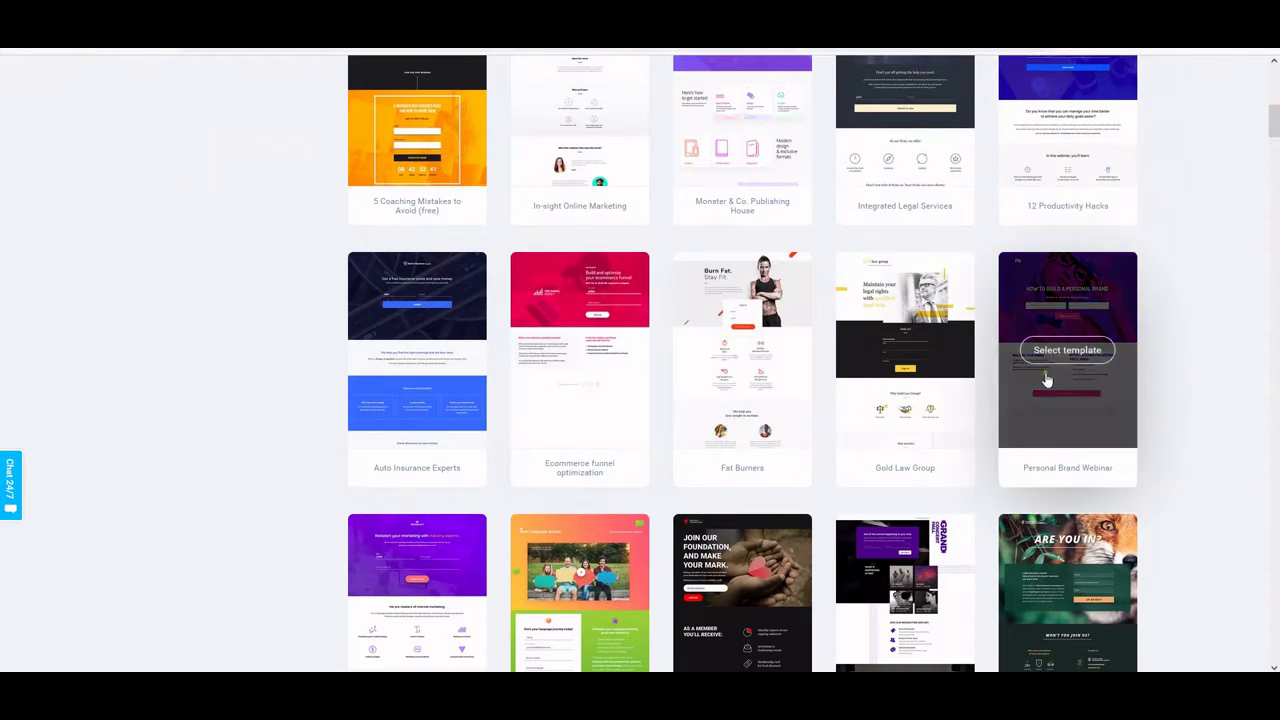
scroll(980, 366, "down", 1)
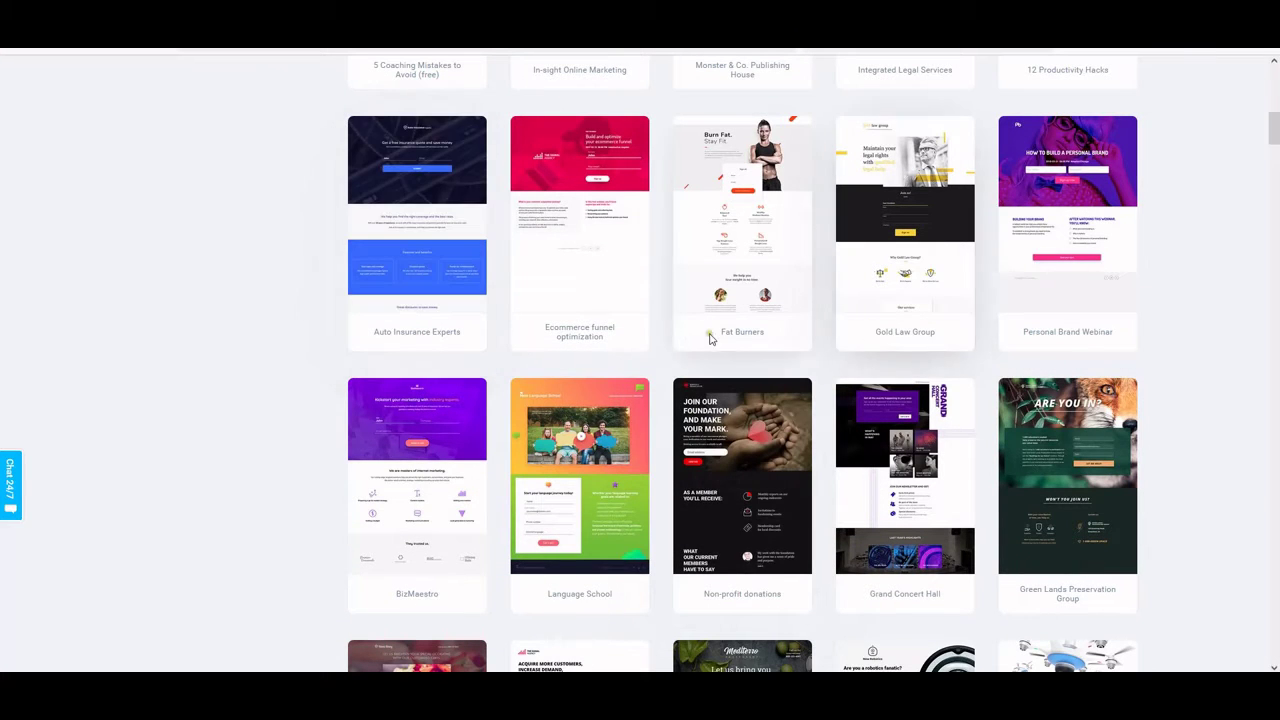
scroll(634, 343, "down", 1)
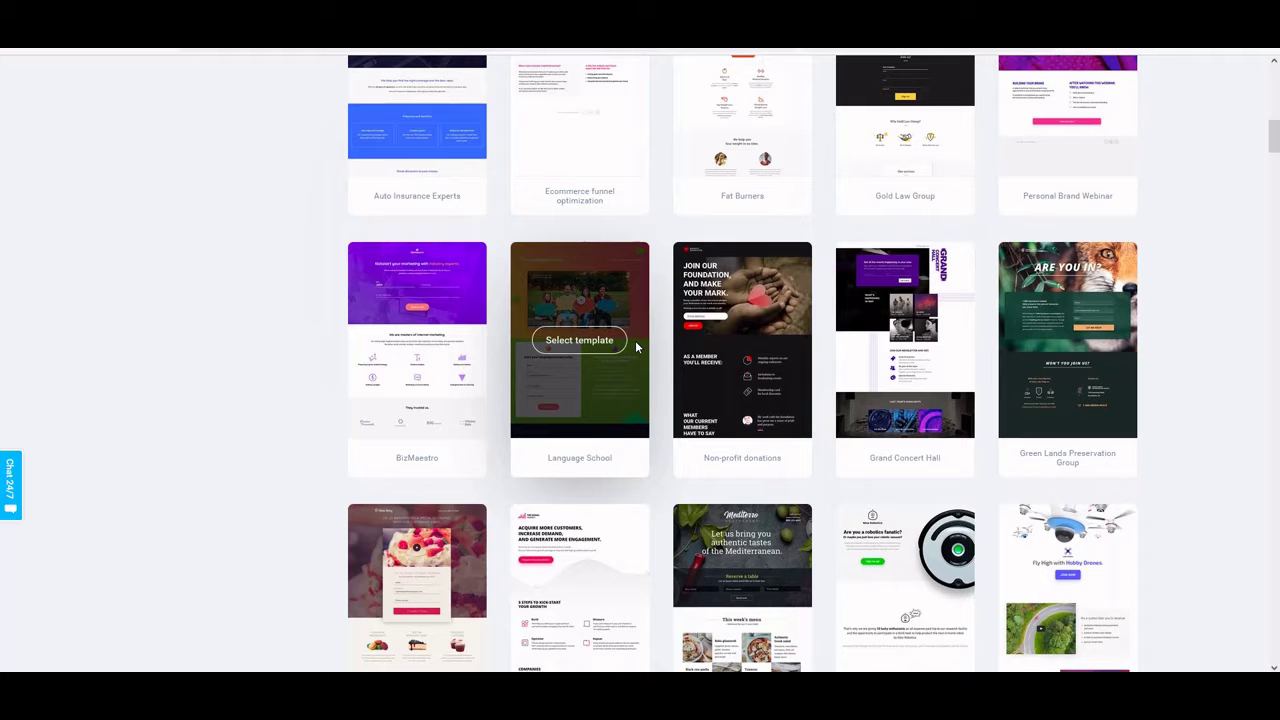
scroll(790, 357, "down", 3)
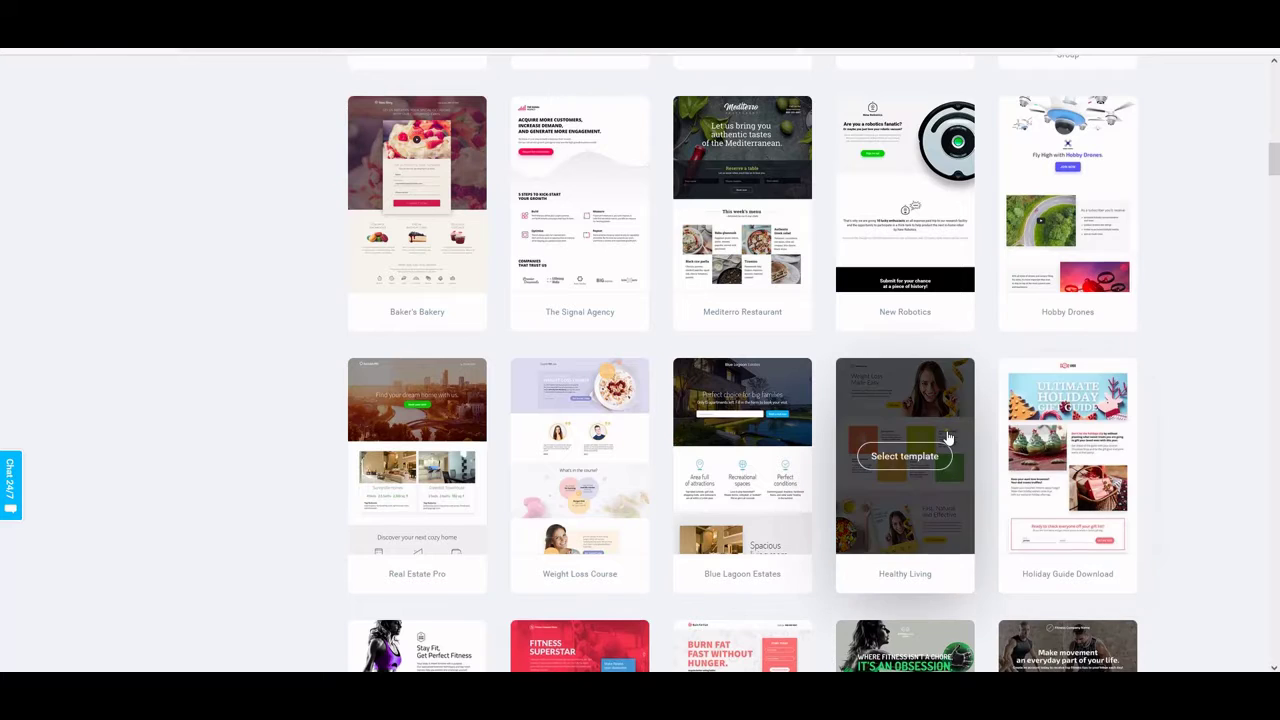
scroll(947, 438, "down", 1)
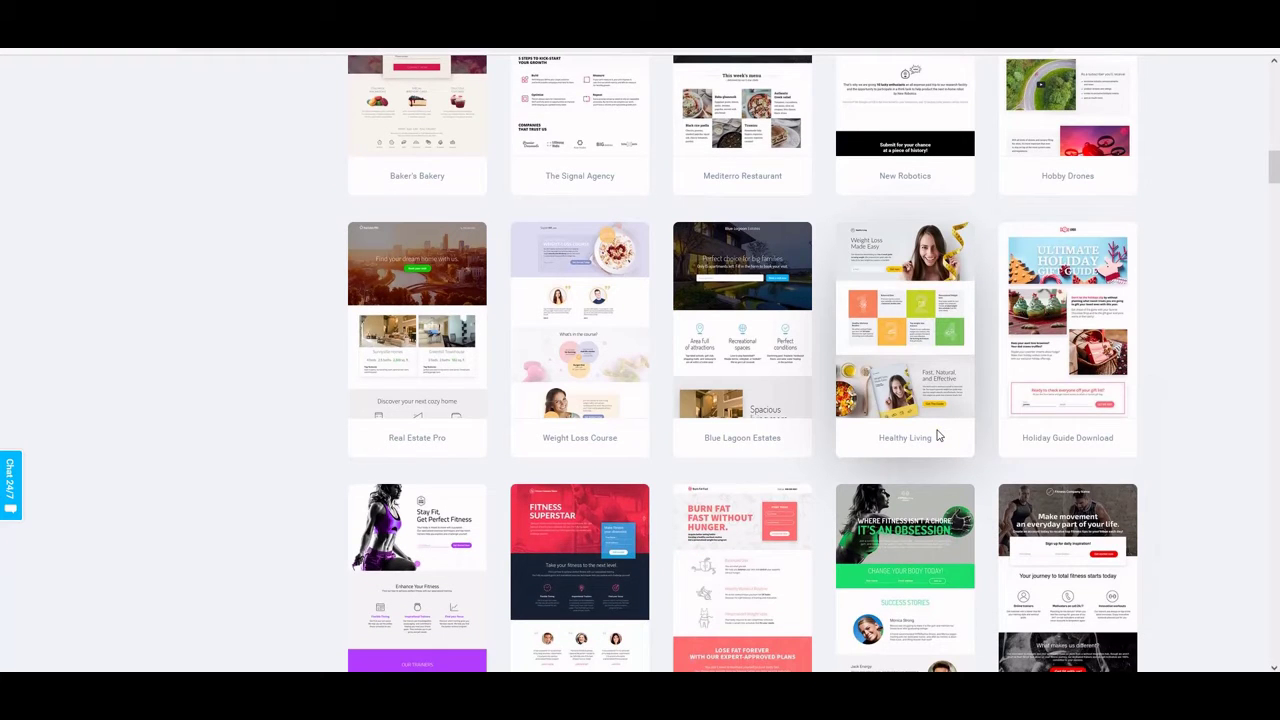
scroll(938, 435, "down", 1)
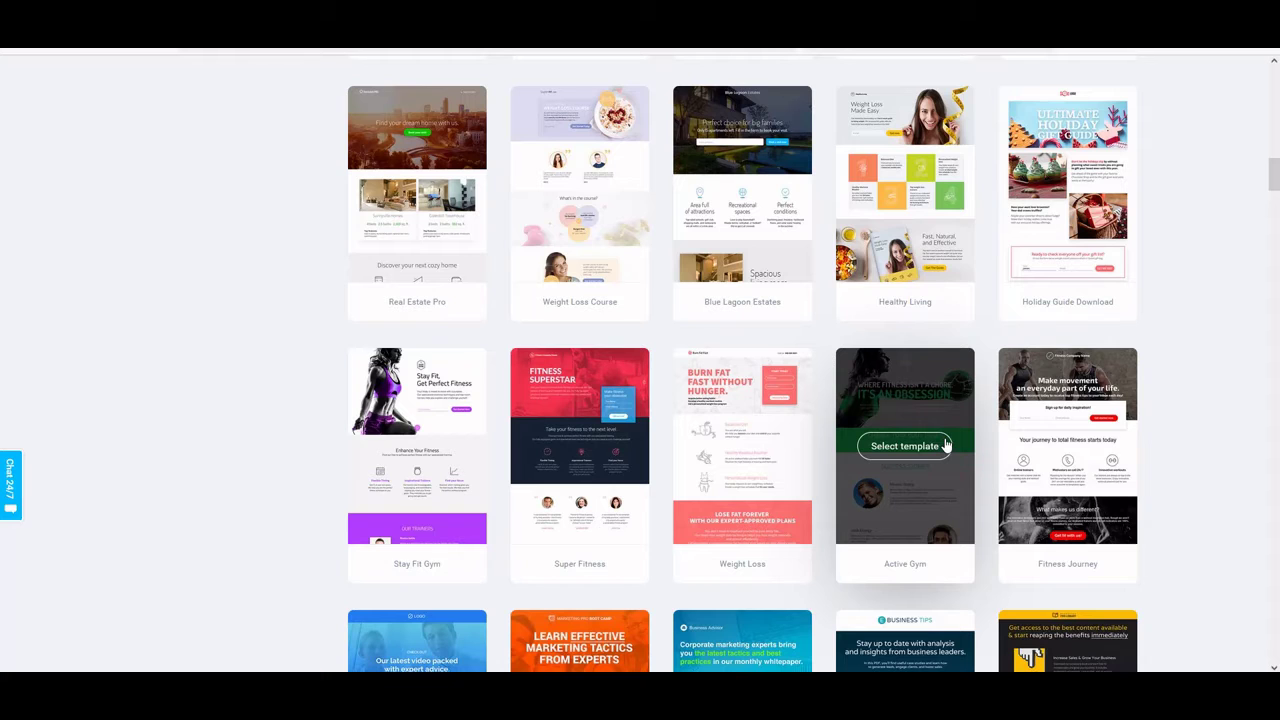
scroll(945, 443, "down", 2)
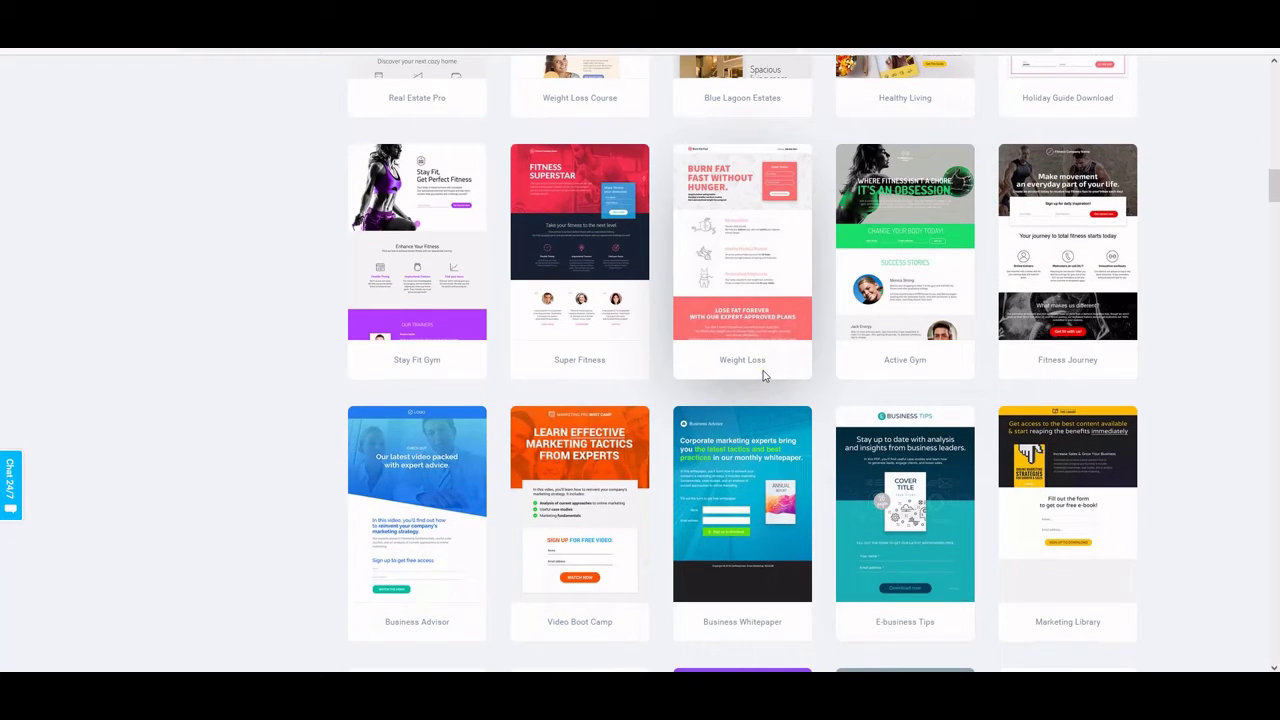
scroll(763, 375, "down", 1)
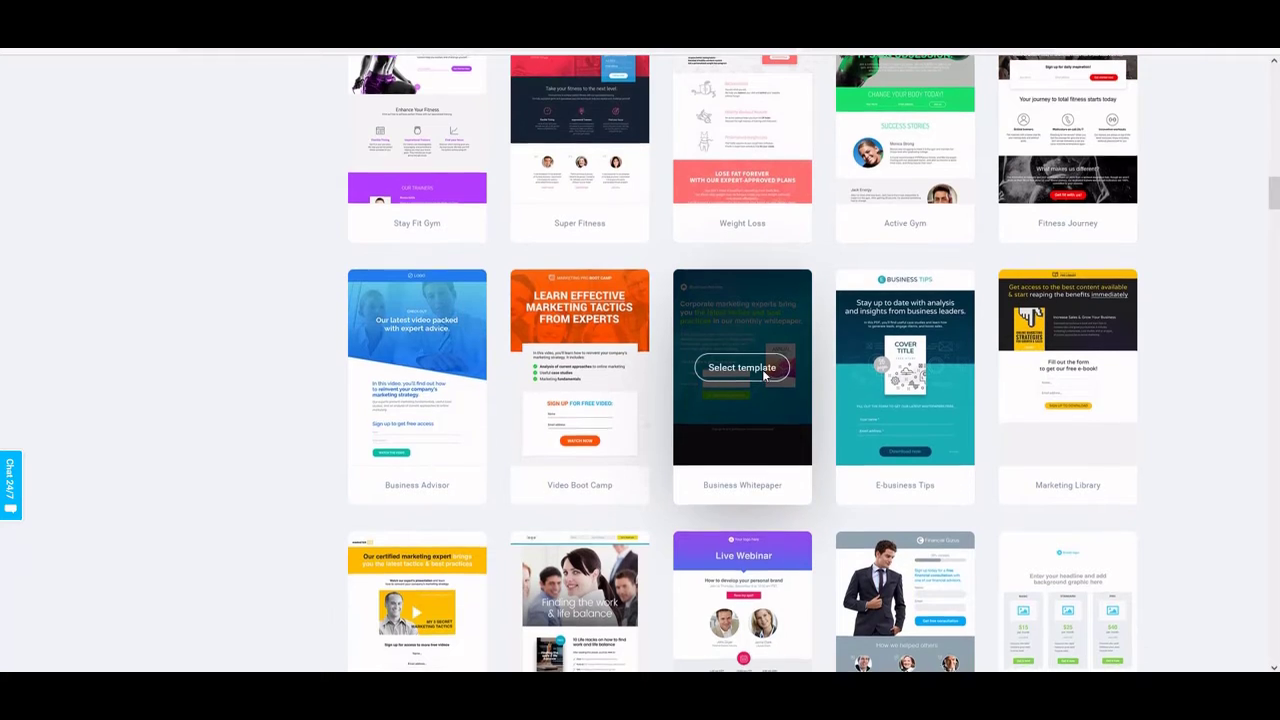
scroll(763, 375, "down", 2)
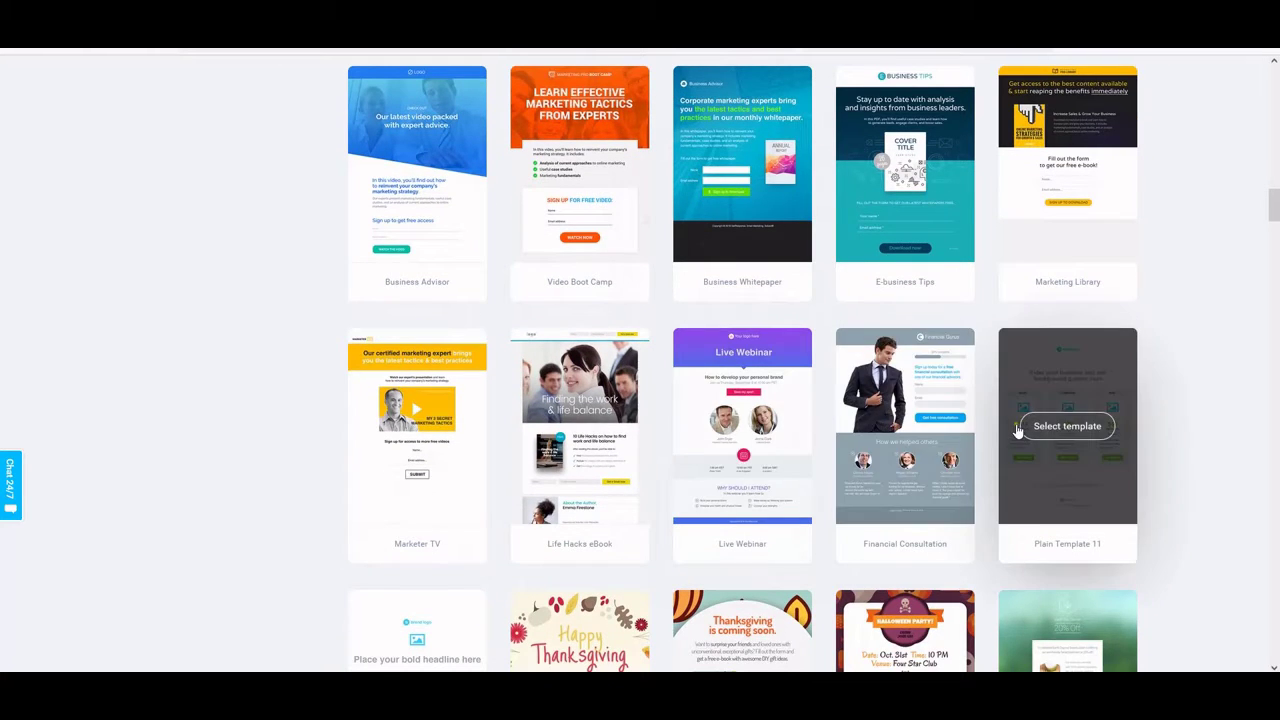
scroll(1017, 430, "down", 2)
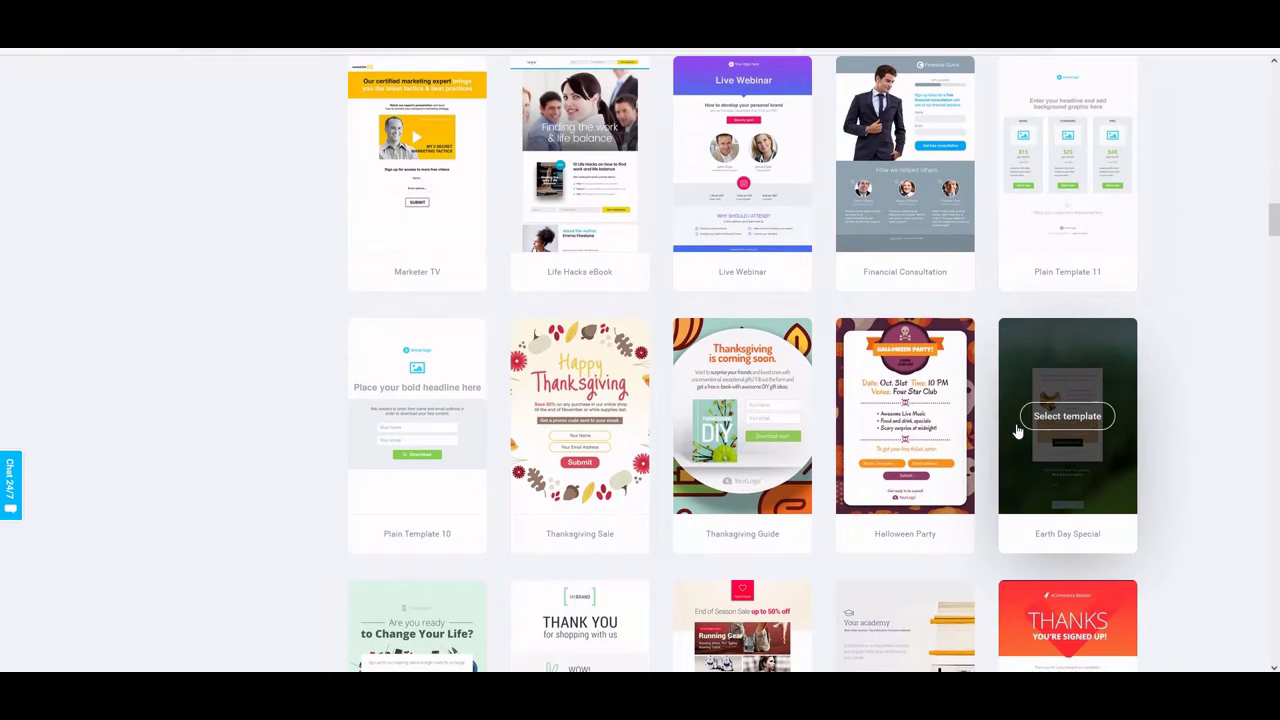
scroll(1015, 430, "down", 4)
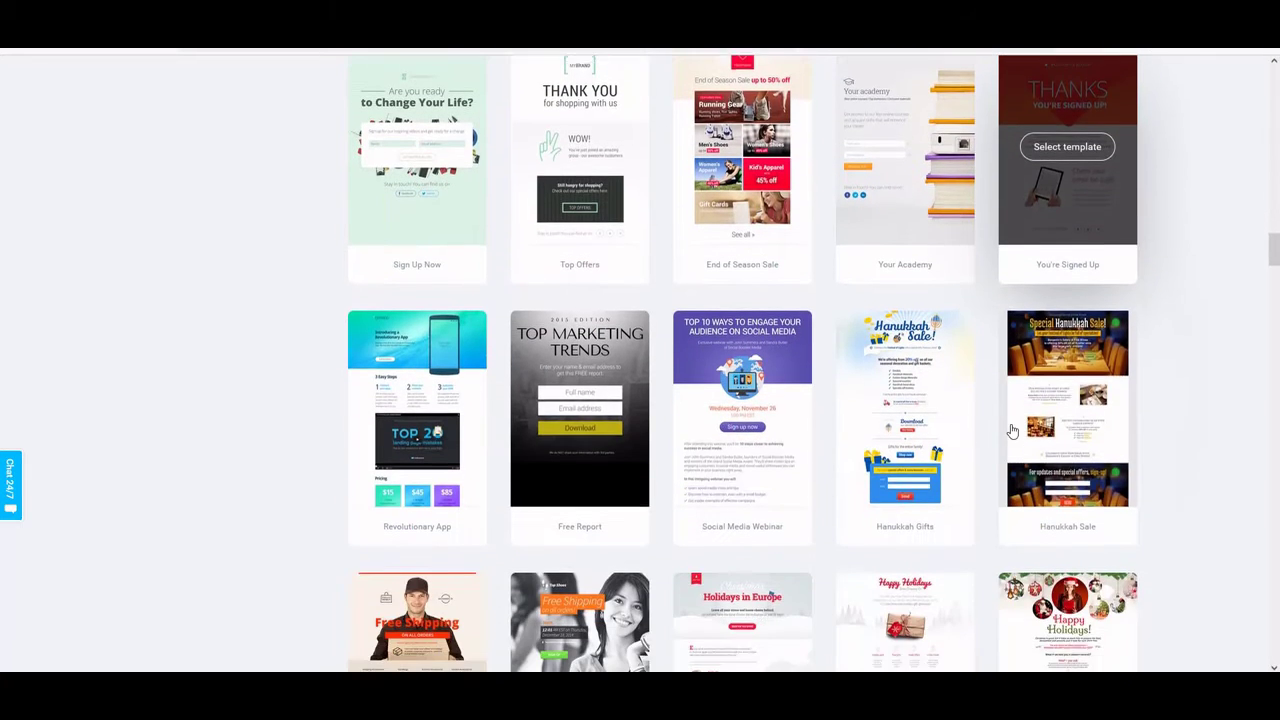
scroll(1012, 430, "down", 2)
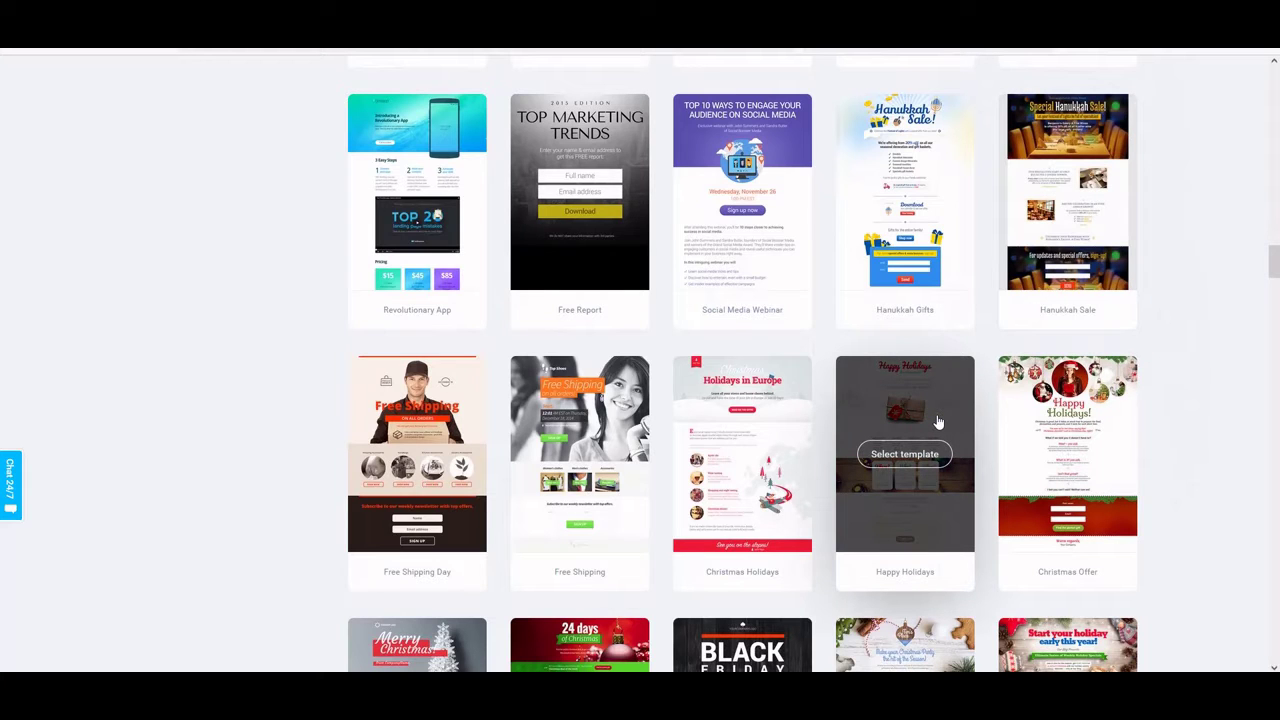
scroll(938, 422, "down", 2)
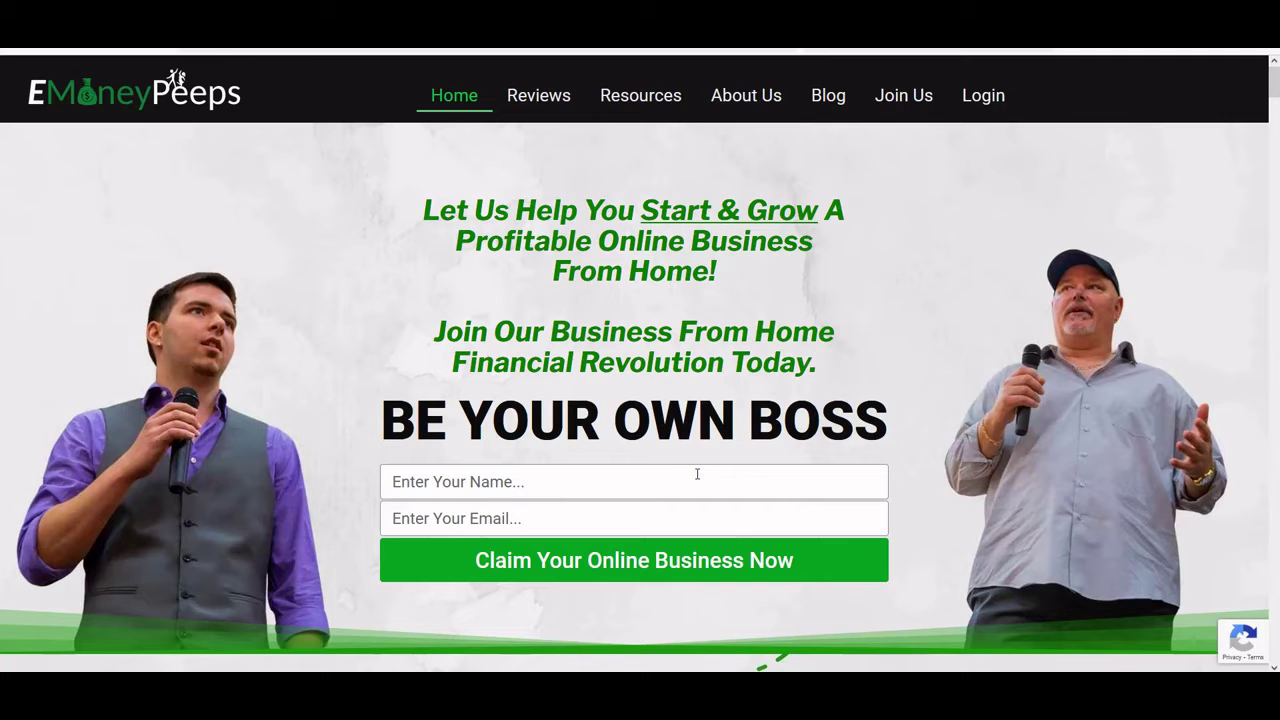
scroll(697, 474, "down", 2)
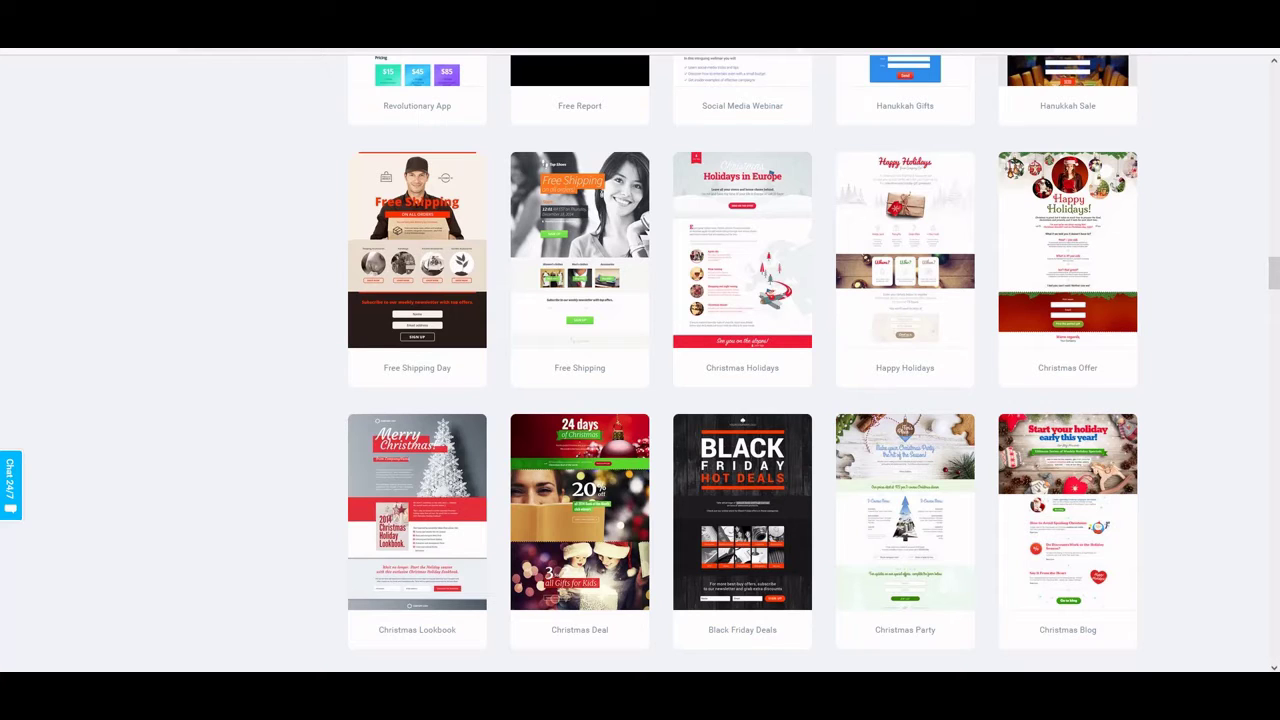
Scroll down the template gallery and select the 'Secrets to Success' template
mouse_move(957, 286)
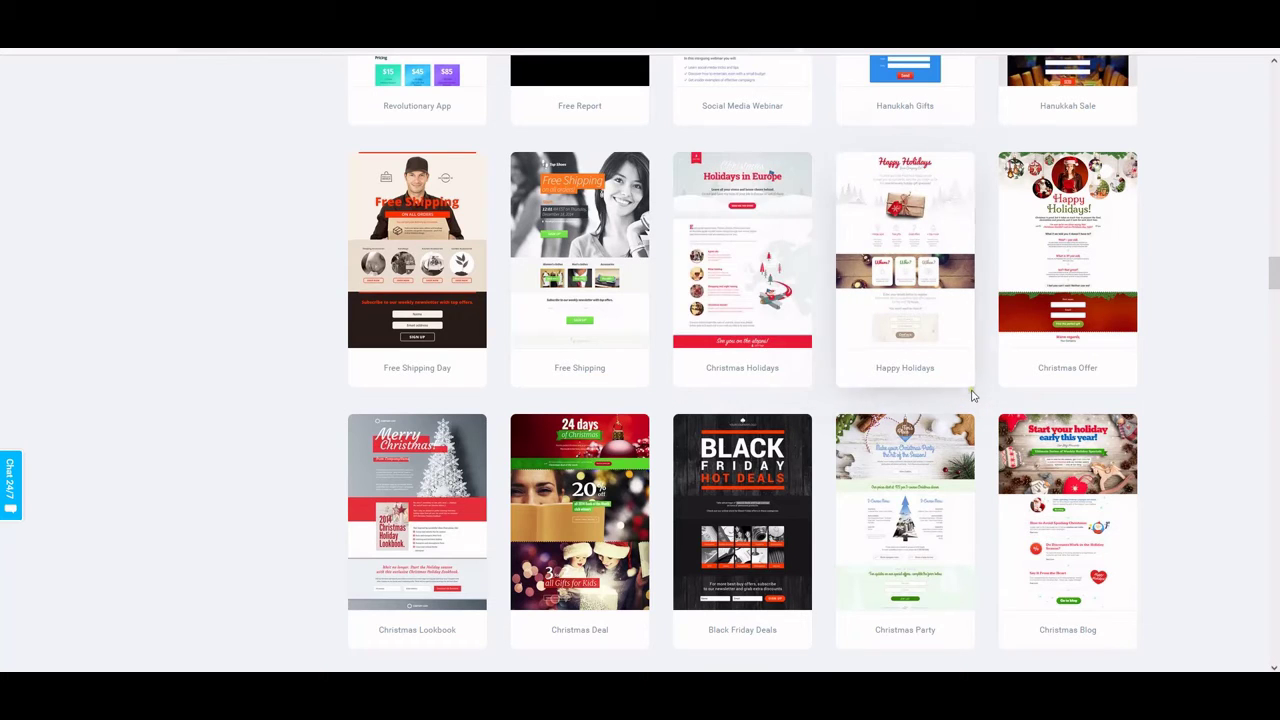
mouse_move(1030, 428)
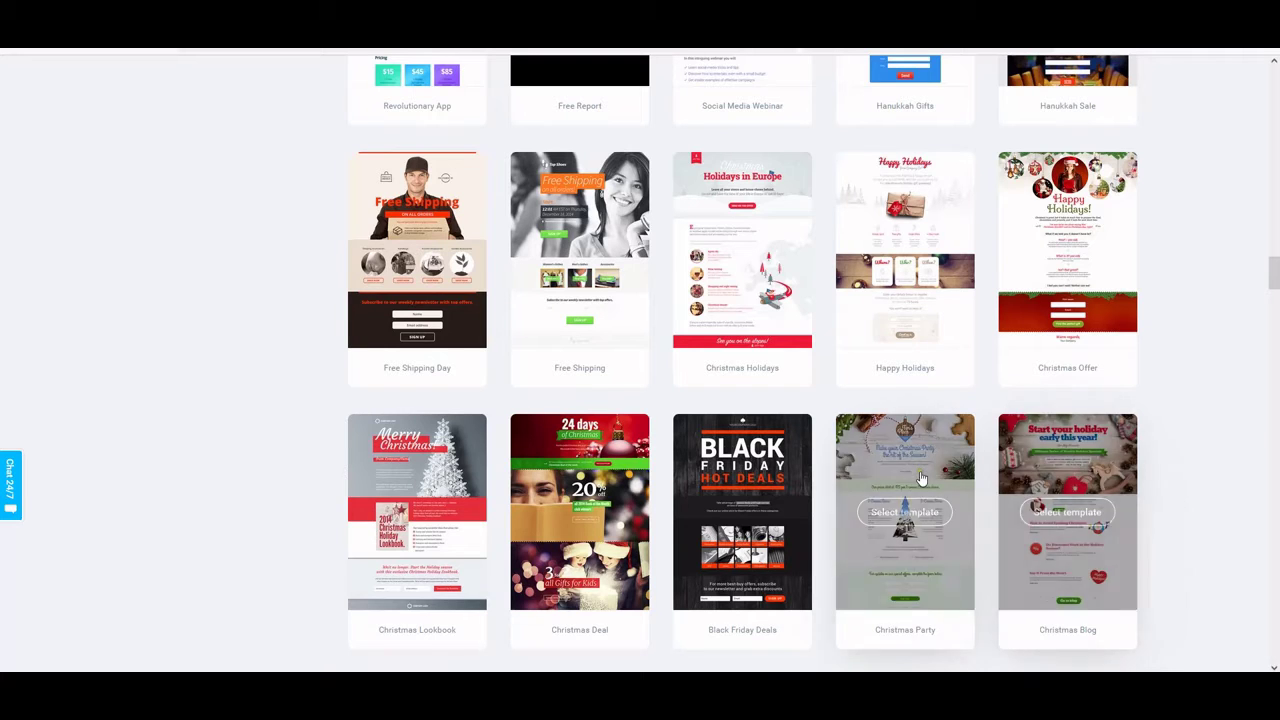
scroll(915, 470, "down", 1)
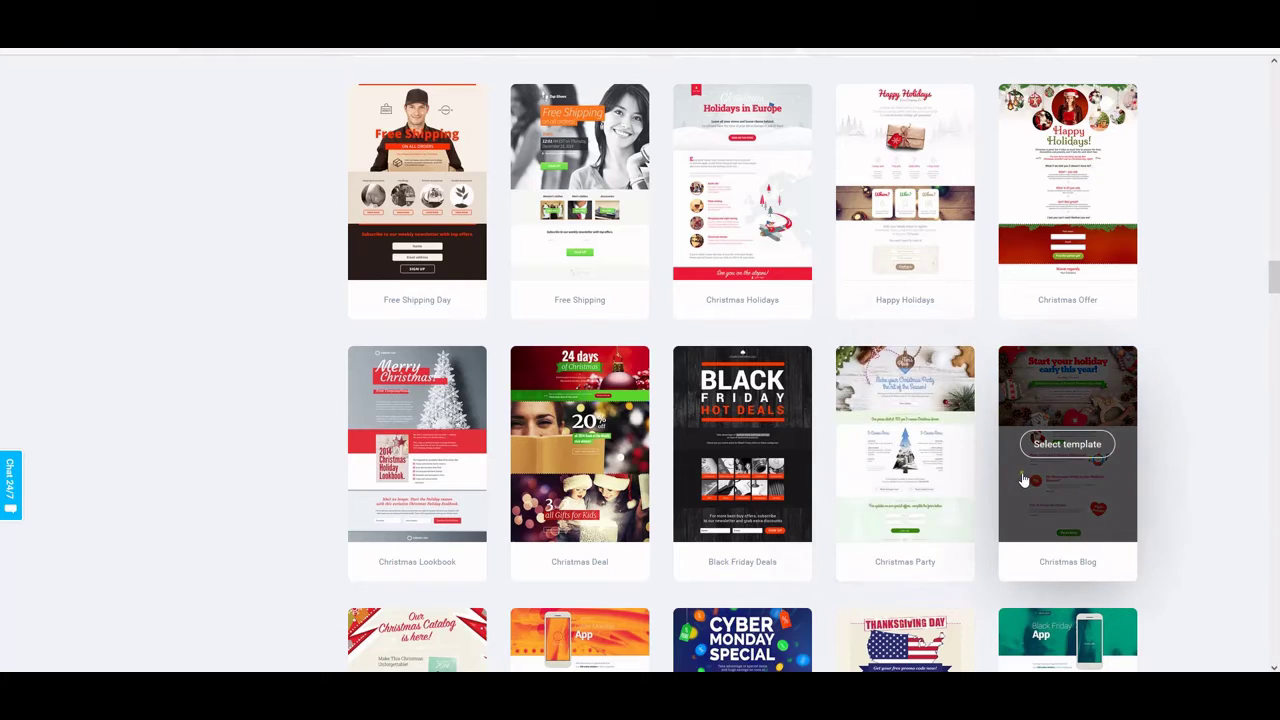
scroll(1023, 480, "down", 5)
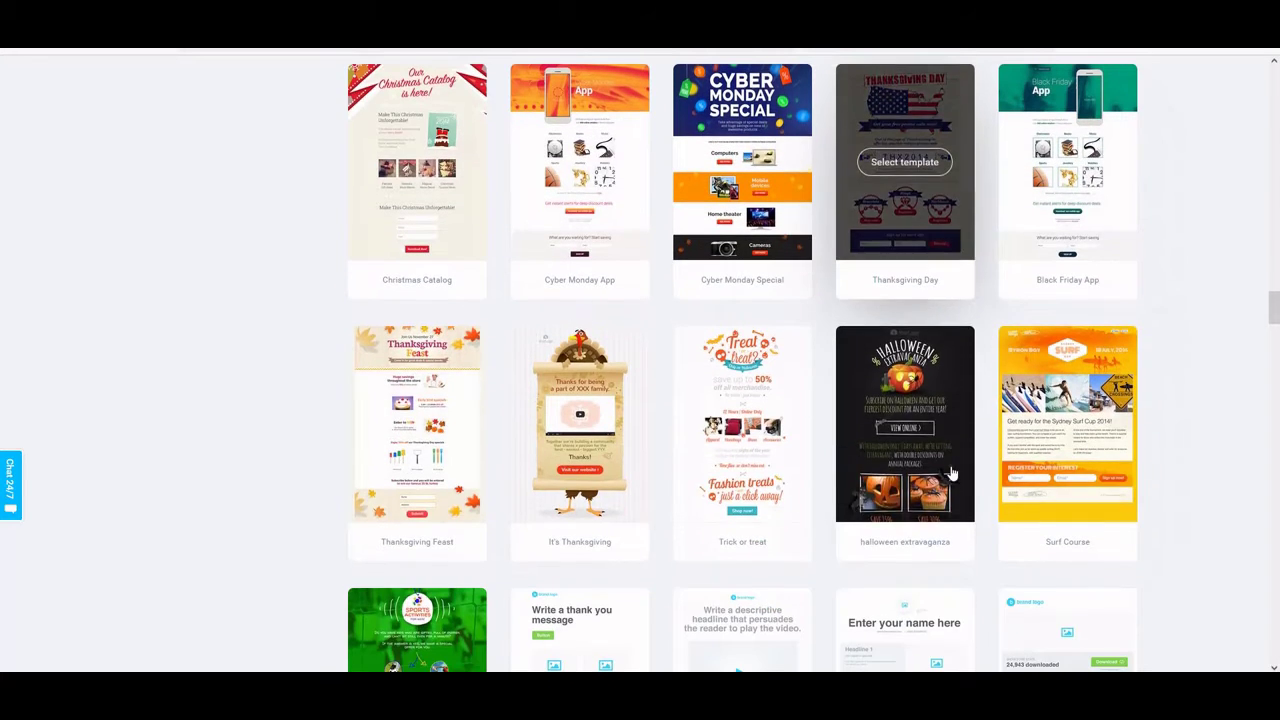
scroll(951, 471, "down", 3)
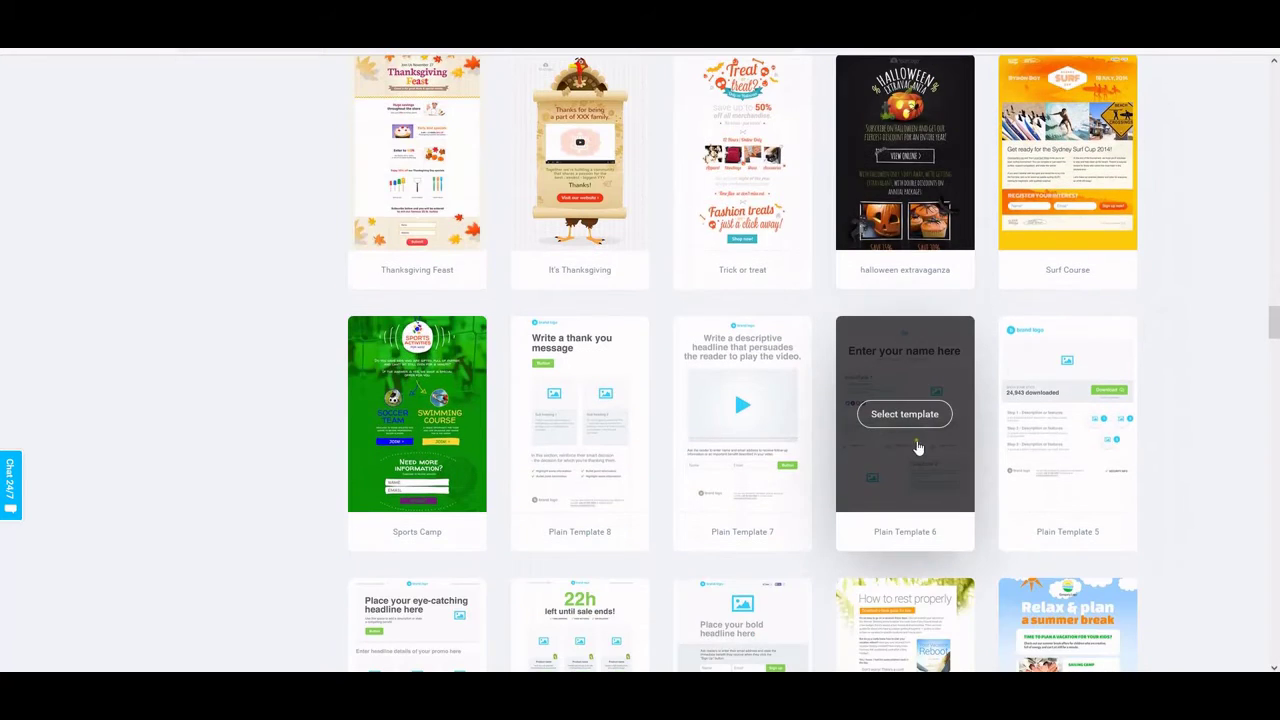
scroll(957, 443, "down", 3)
scroll(920, 443, "down", 5)
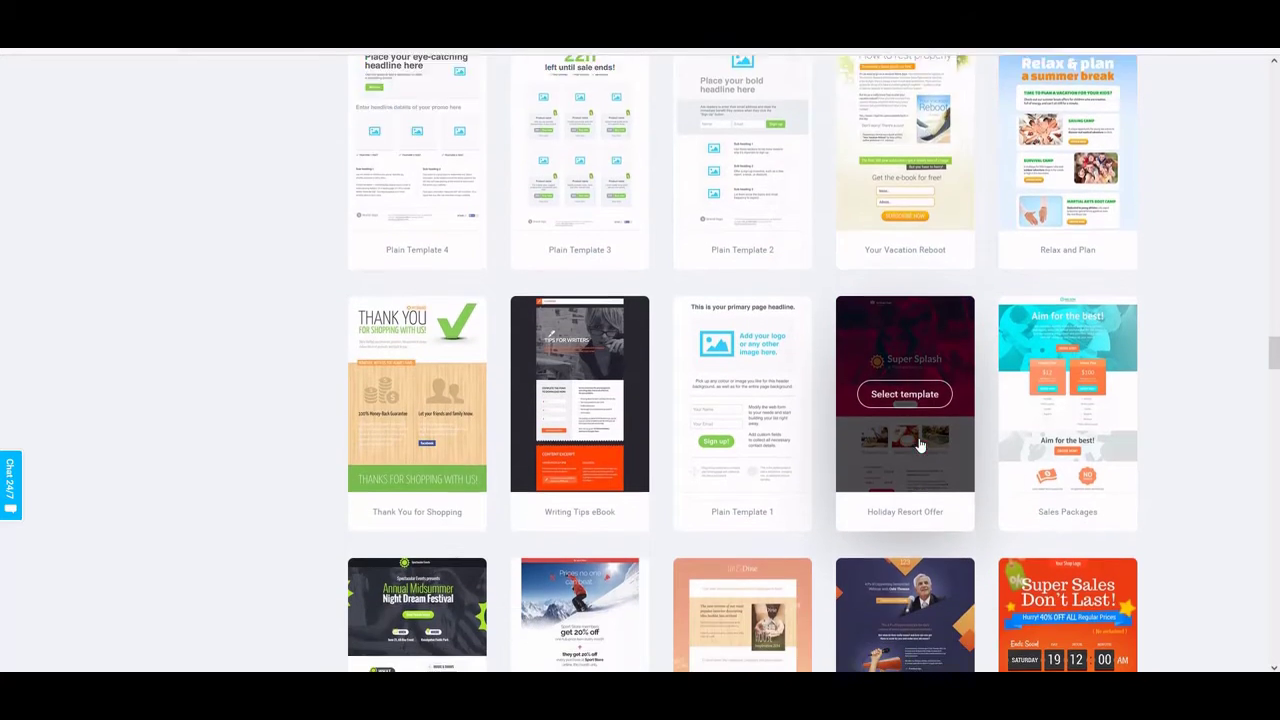
scroll(920, 443, "down", 4)
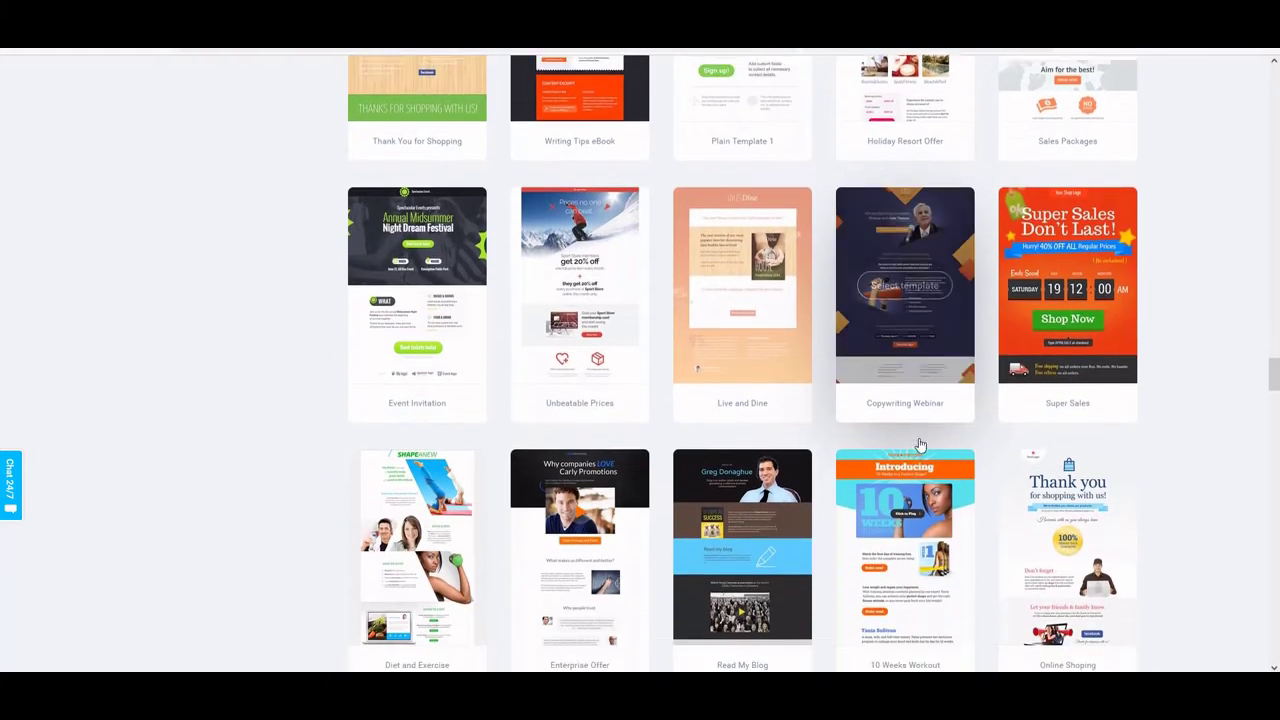
scroll(920, 443, "down", 4)
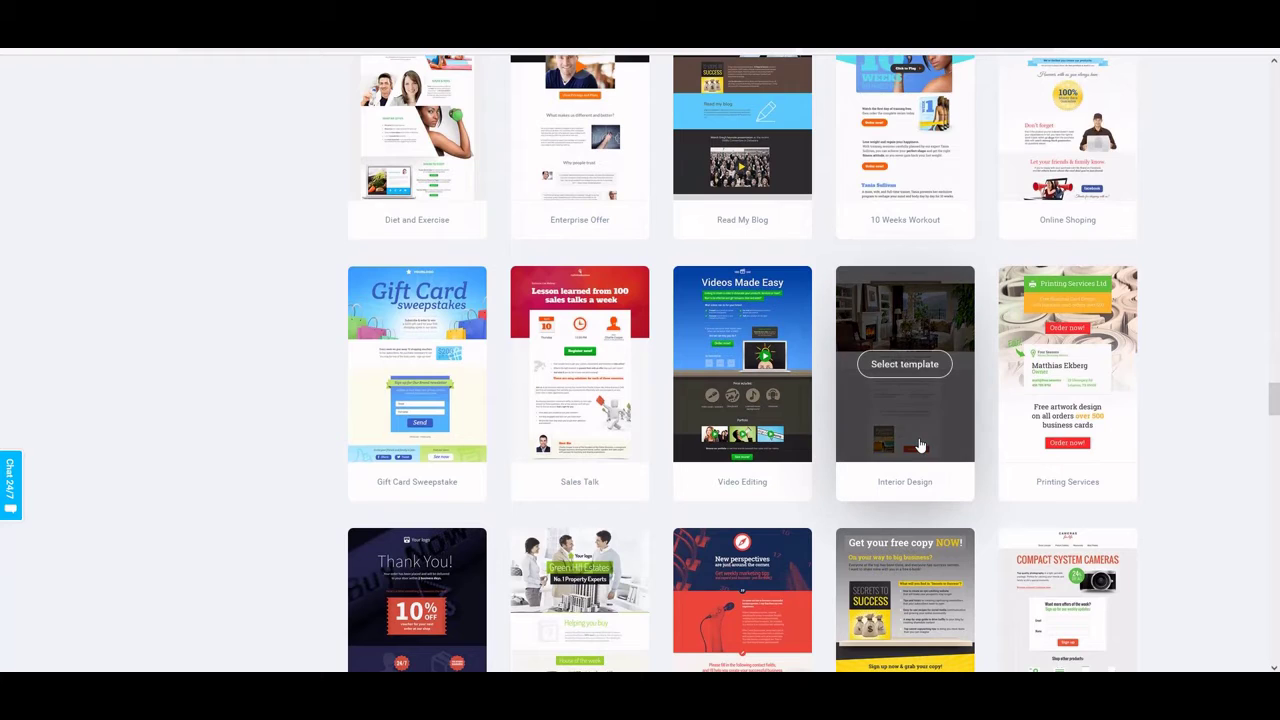
scroll(920, 443, "down", 1)
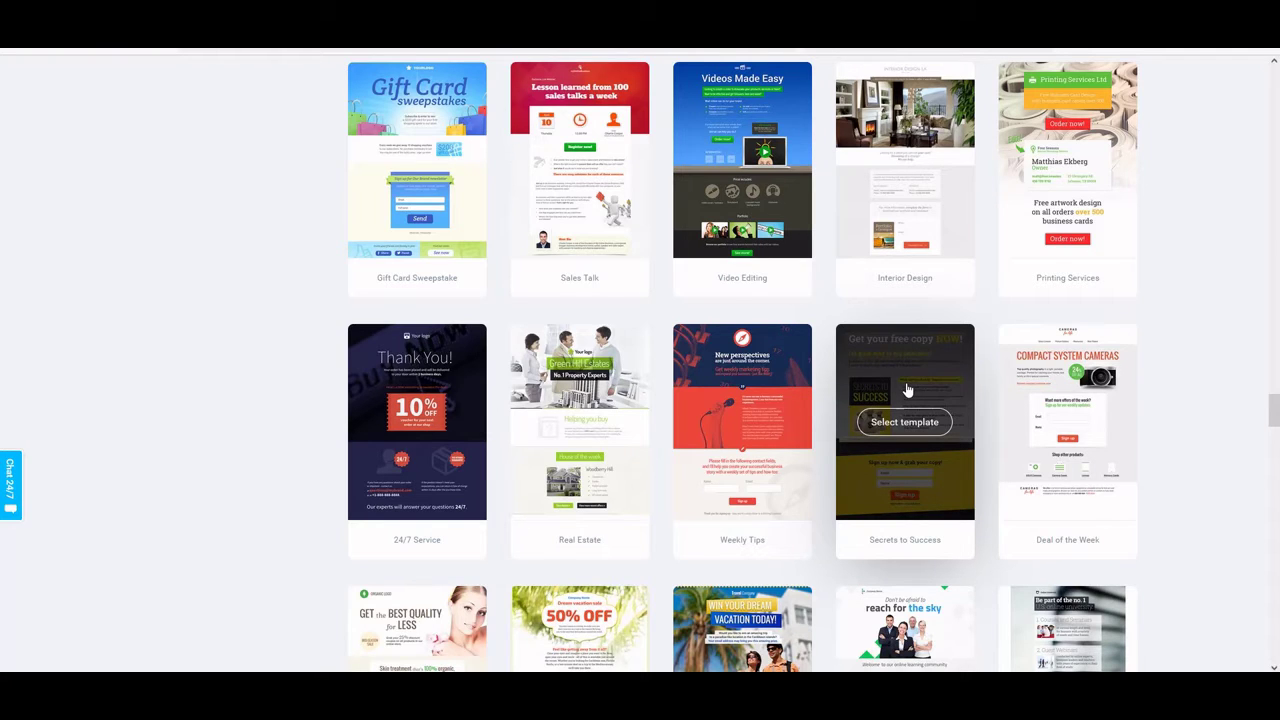
left_click(906, 400)
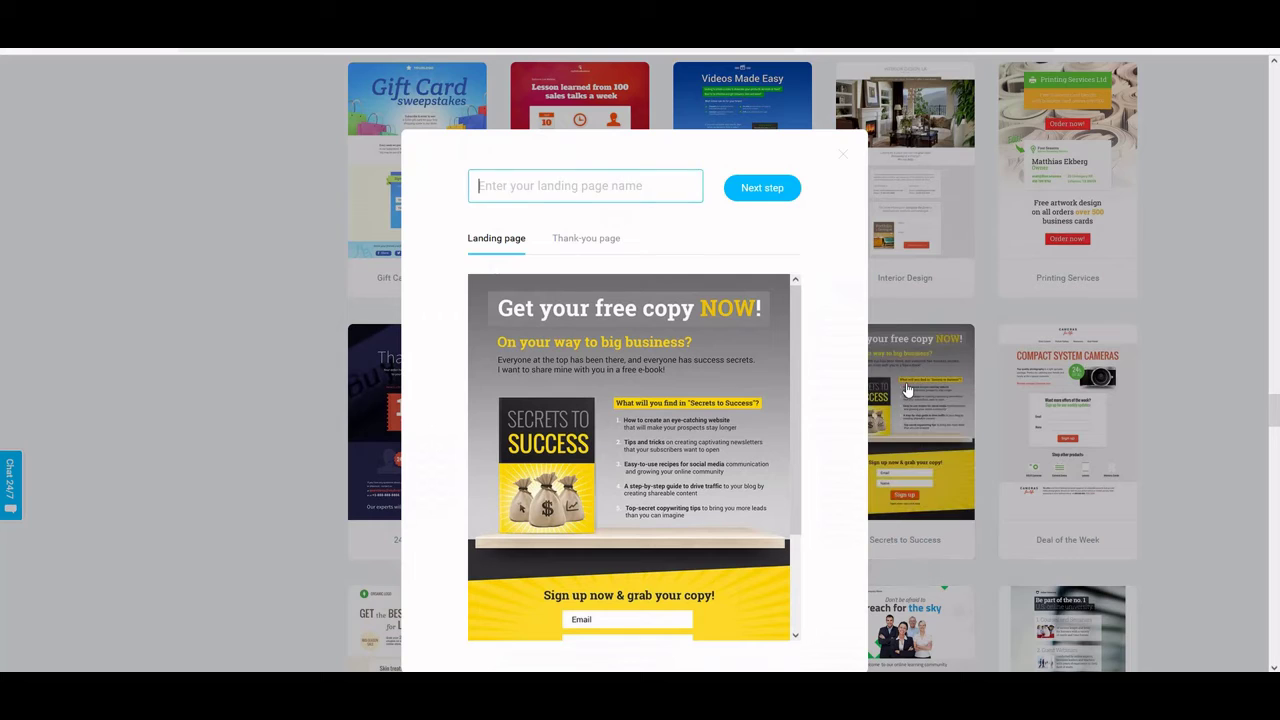
Name the landing page 'emoneypeeps online blogging course' and continue to the editor
scroll(706, 330, "down", 1)
scroll(708, 329, "down", 3)
scroll(716, 331, "up", 3)
scroll(684, 424, "down", 2)
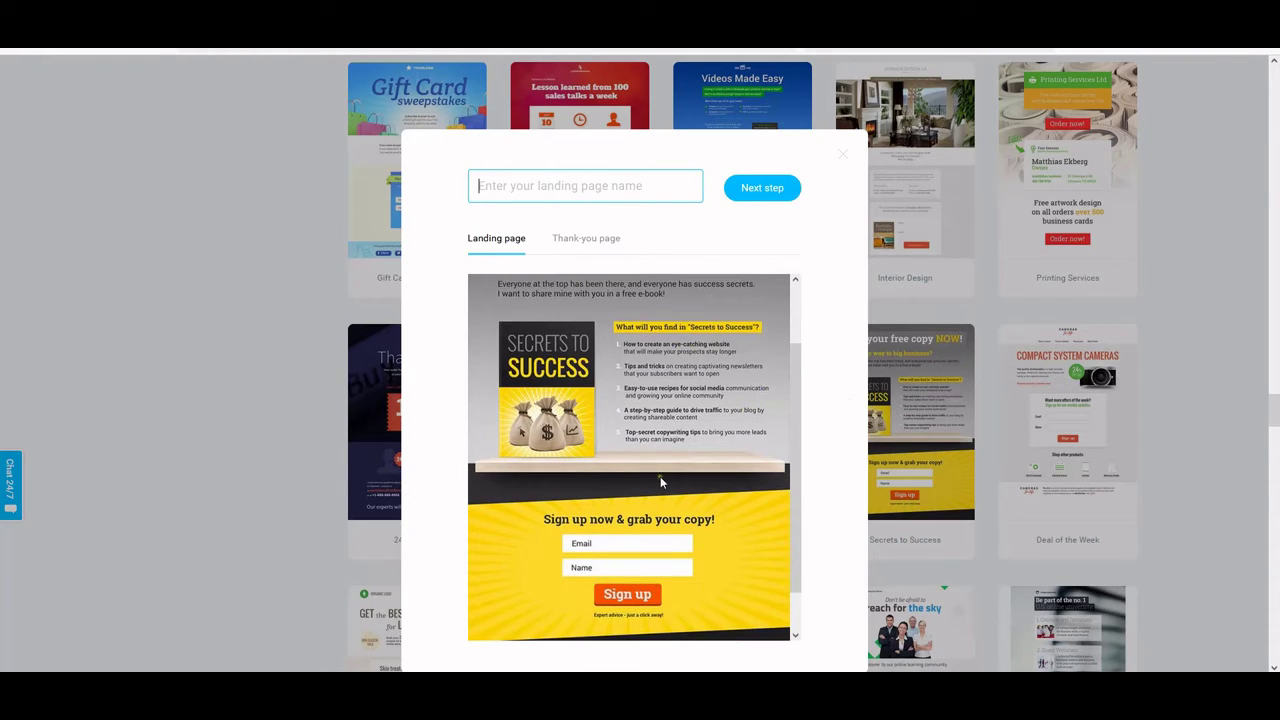
scroll(660, 483, "up", 2)
left_click(525, 183)
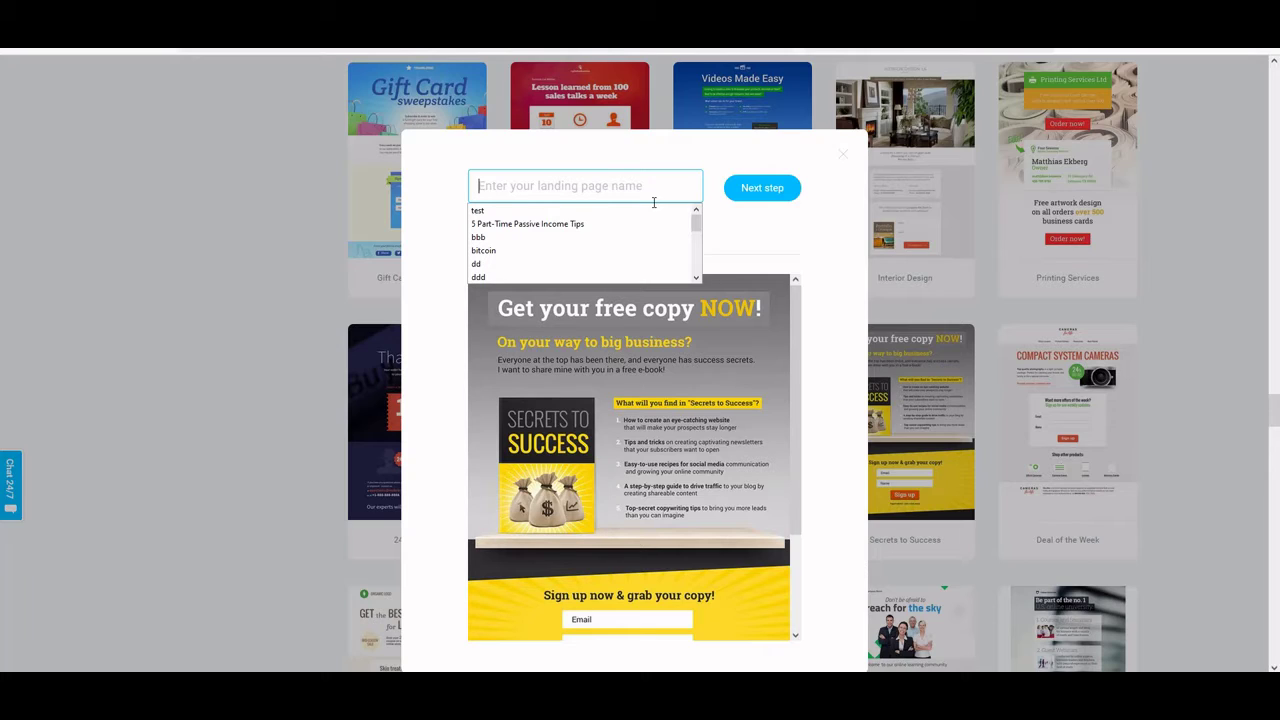
type("em")
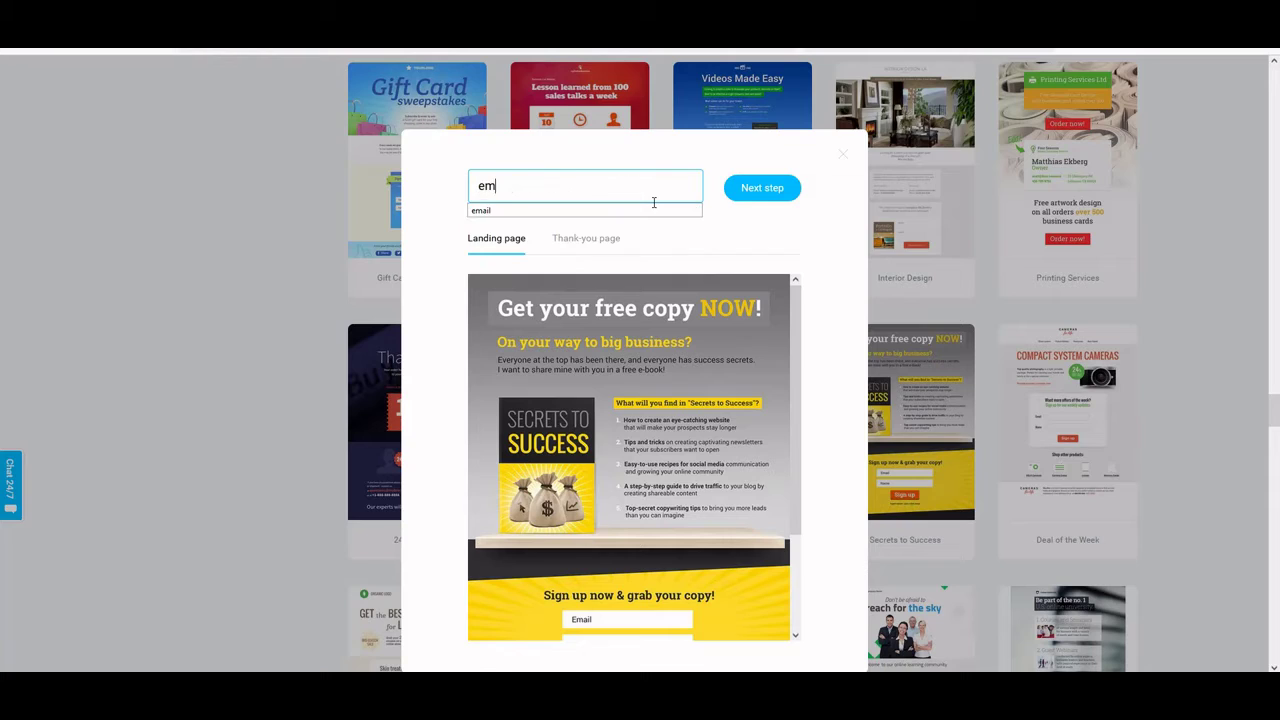
type("oneypeeps")
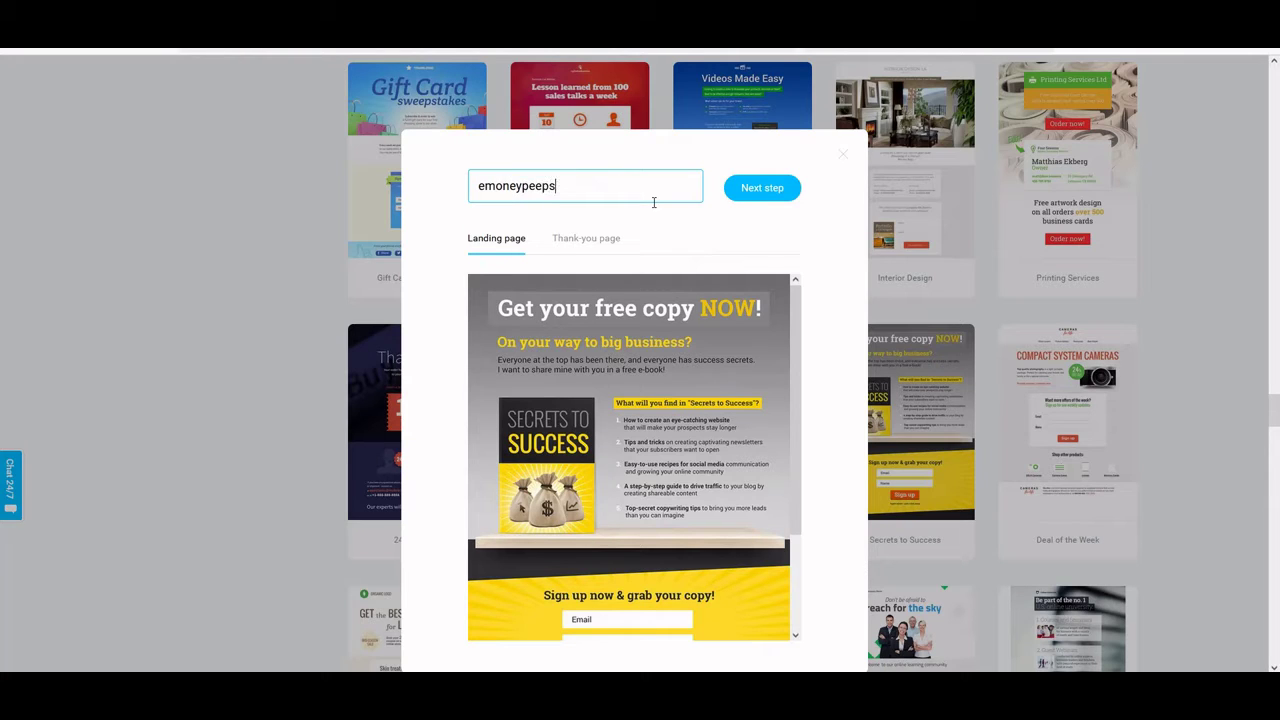
type(" online blogging course")
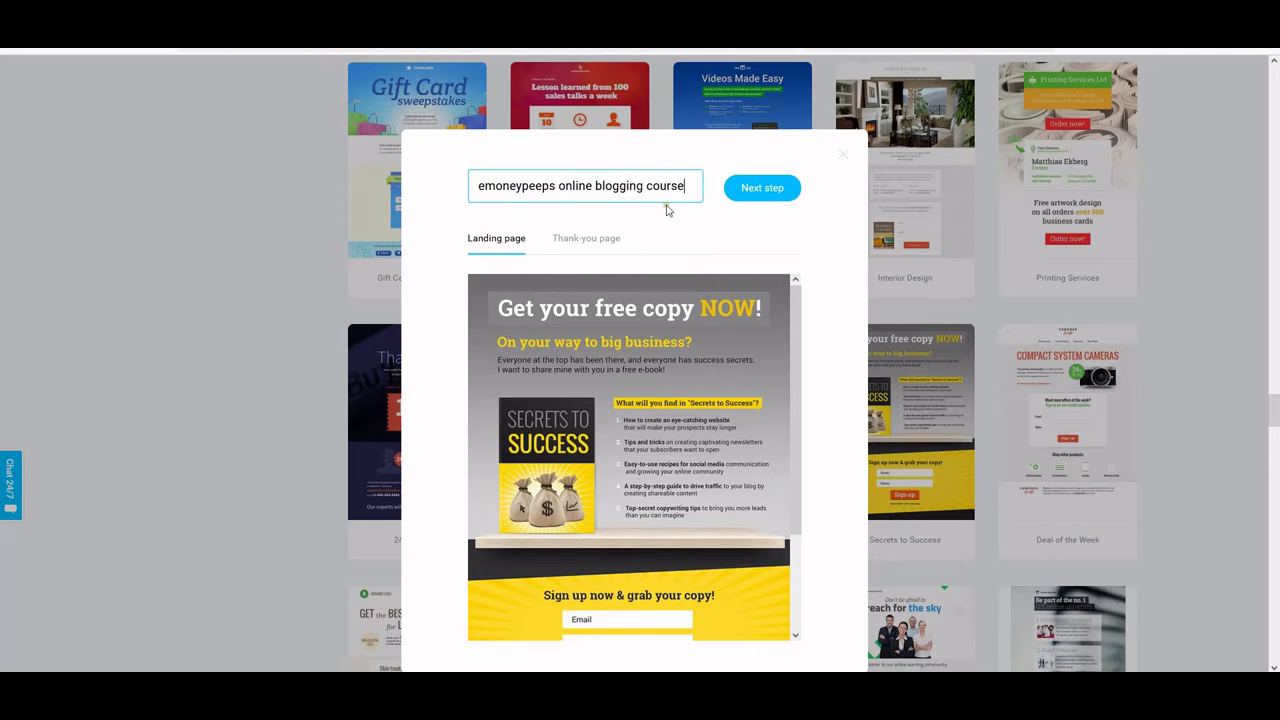
left_click(768, 190)
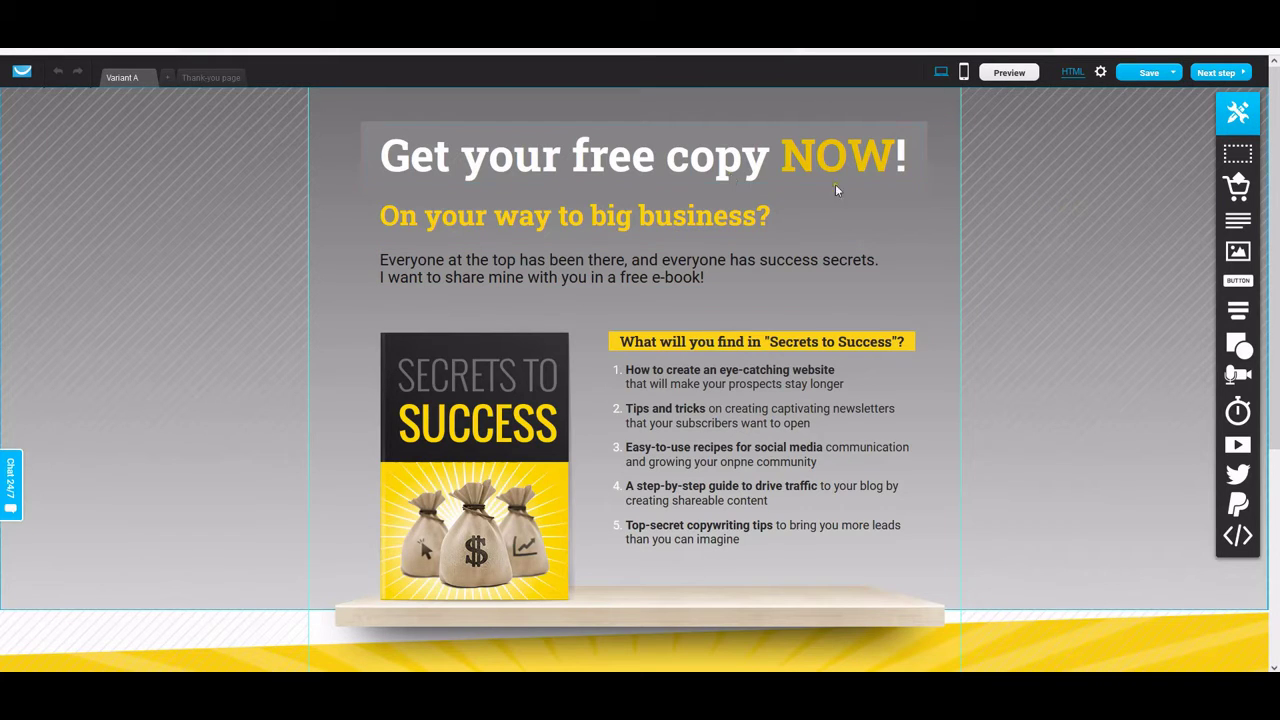
Delete 'your free copy' from the headline and begin typing 'Ou' in its place
double_click(640, 165)
left_click(539, 160)
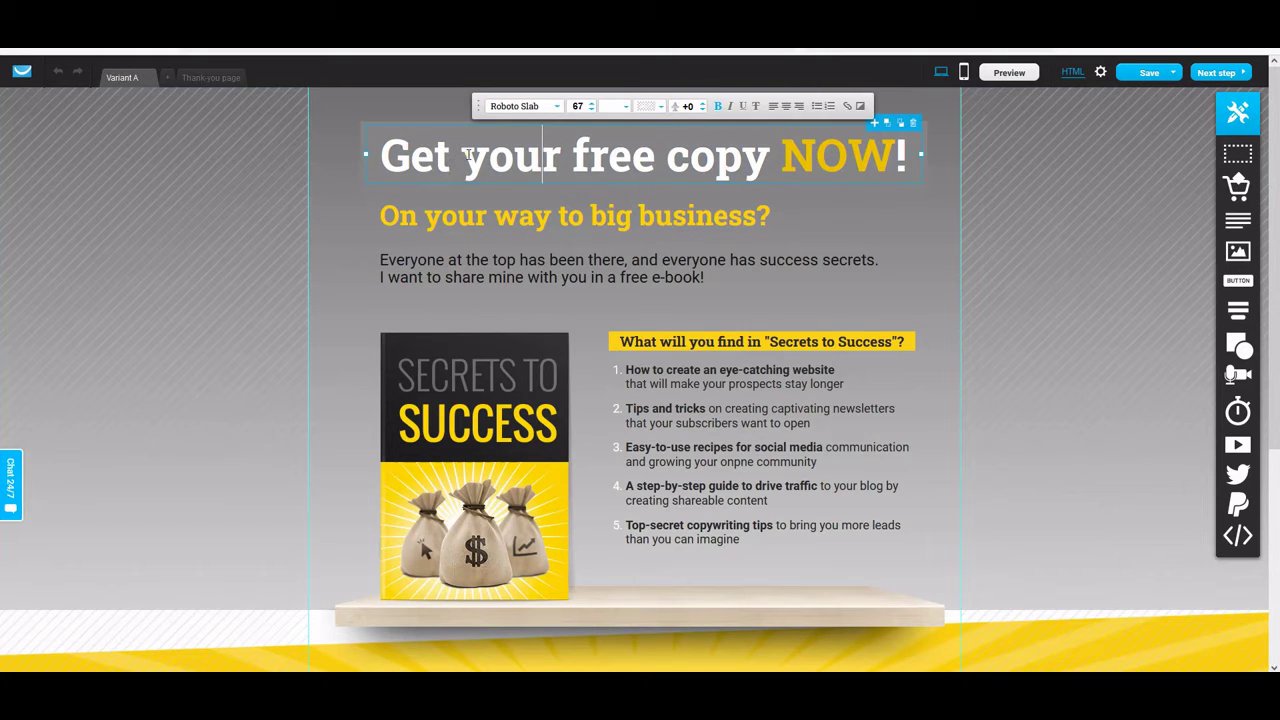
left_click_drag(463, 158, 775, 158)
key("BackSpace")
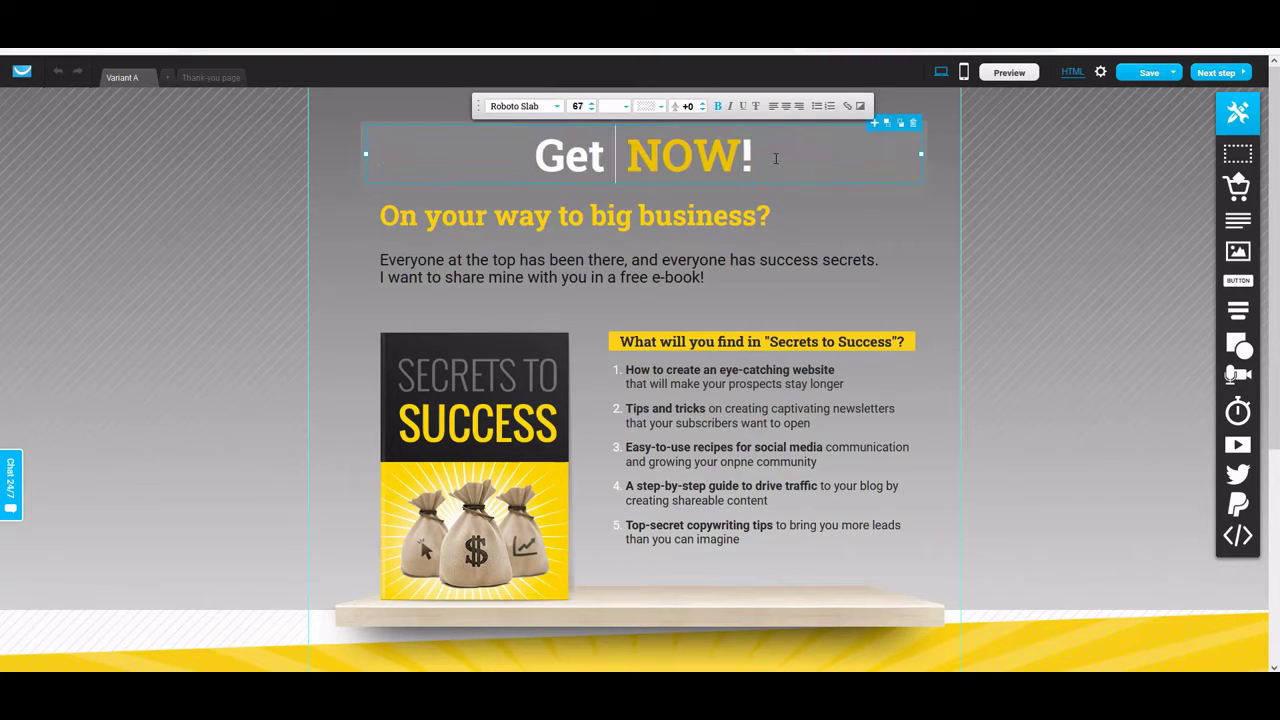
type("O")
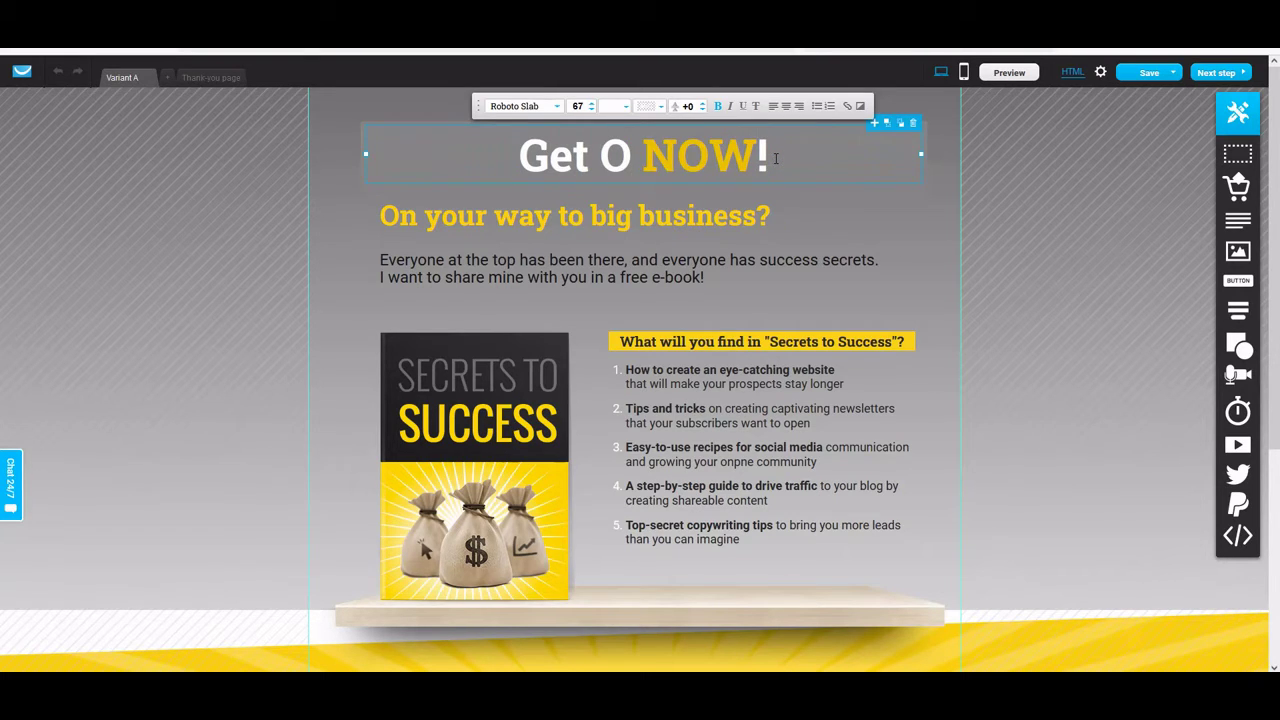
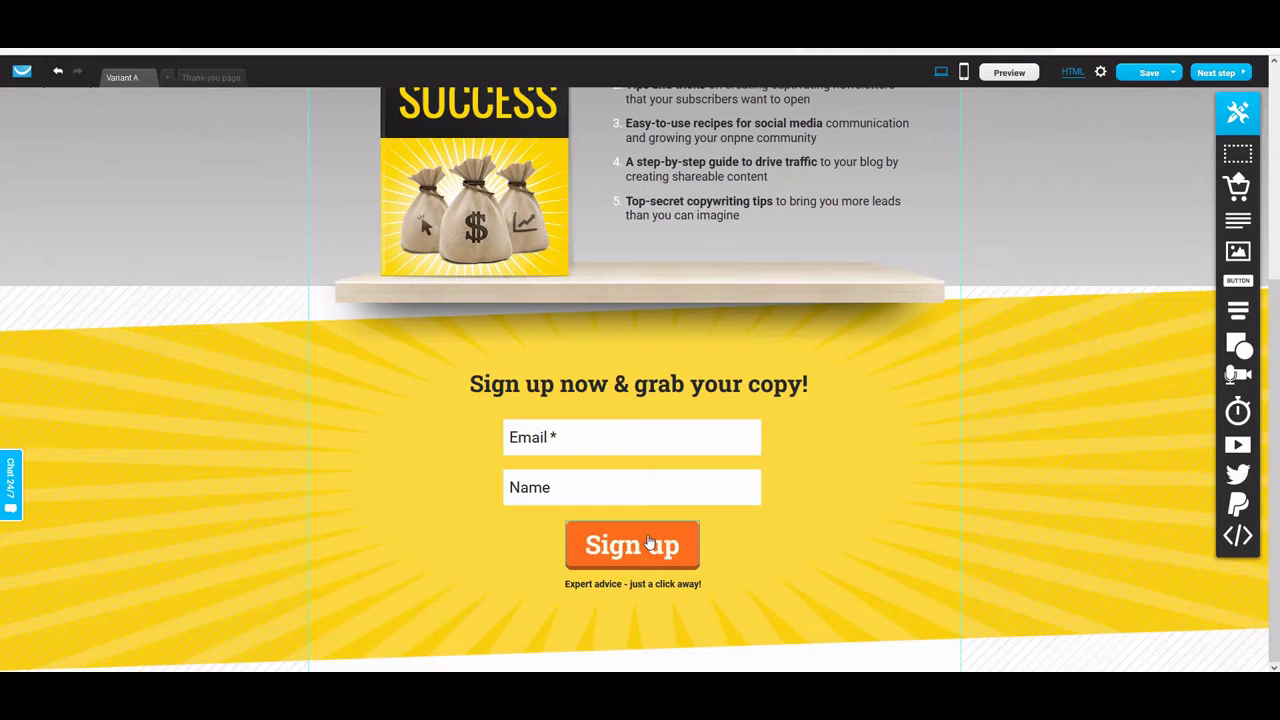
Relabel the signup button 'Its free!', trying size 41 before settling back on 39
double_click(648, 541)
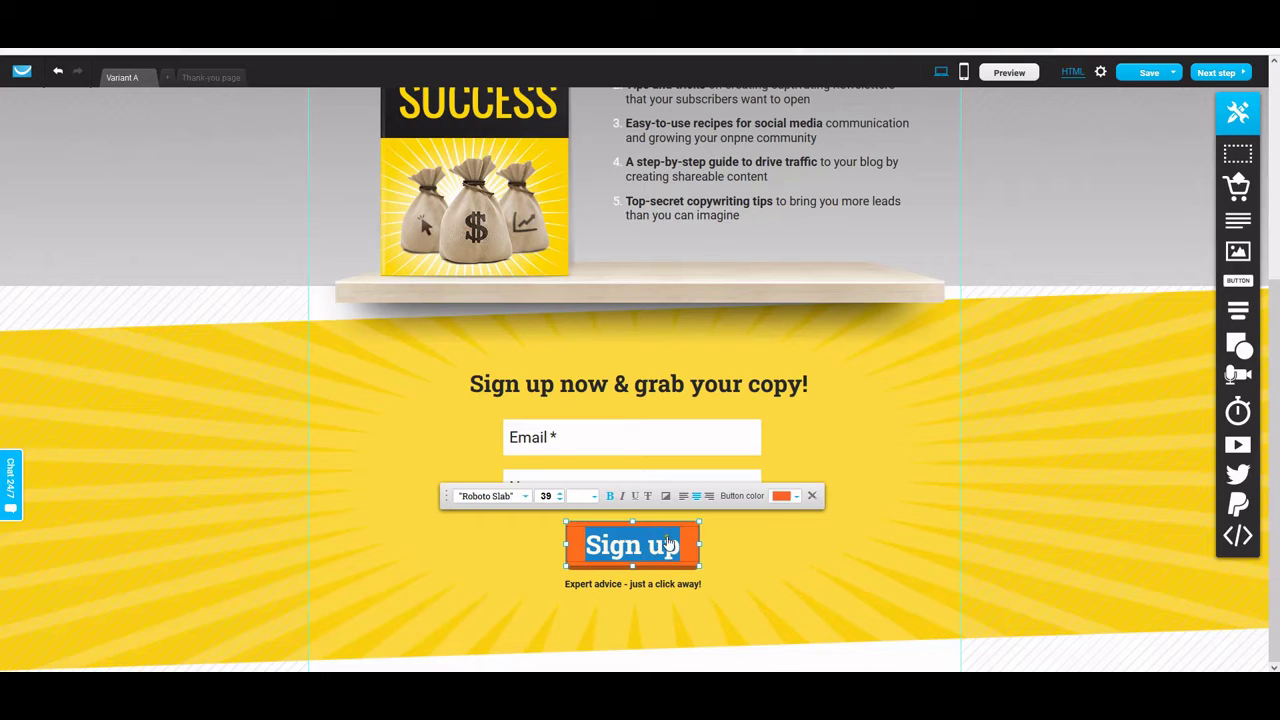
key("BackSpace")
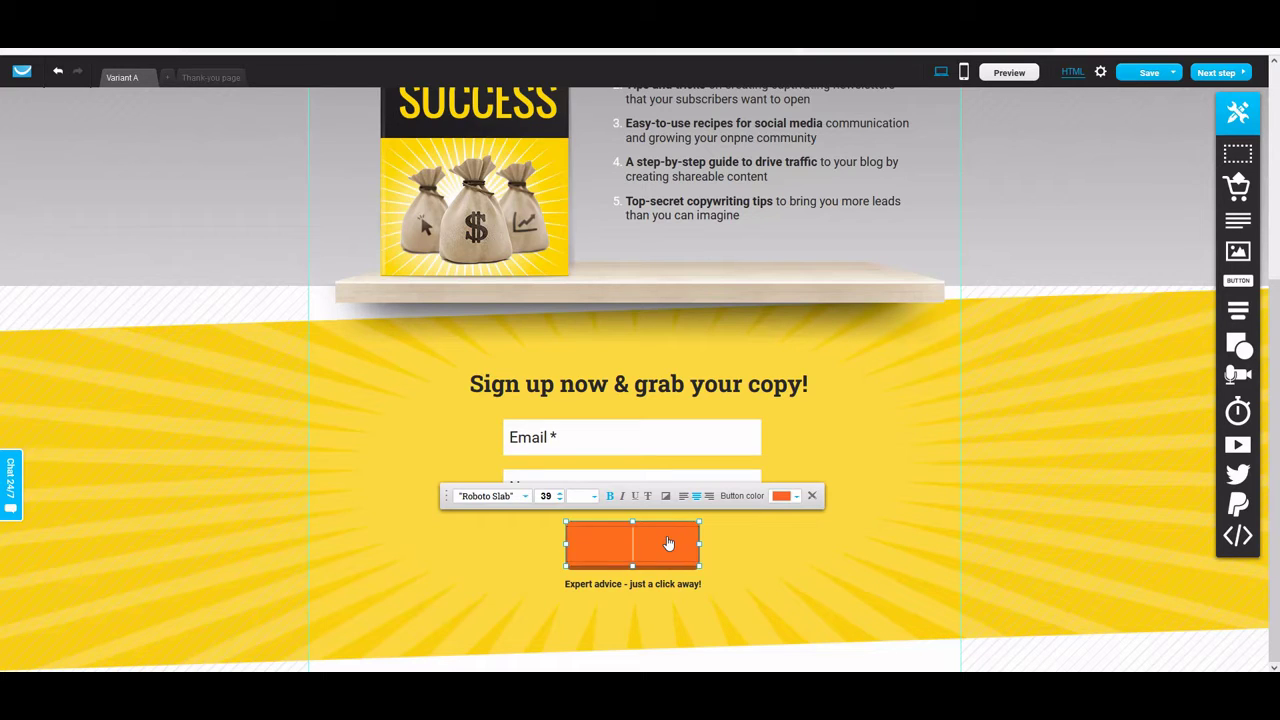
type("Its free")
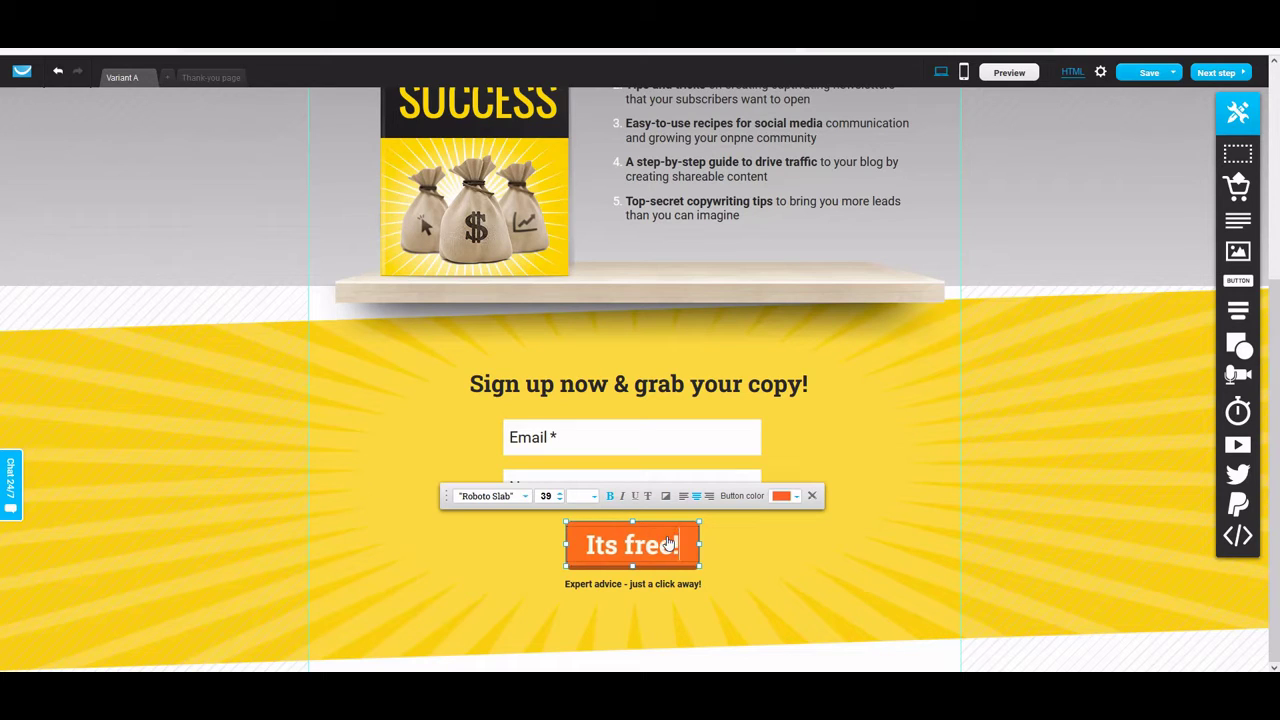
type("!")
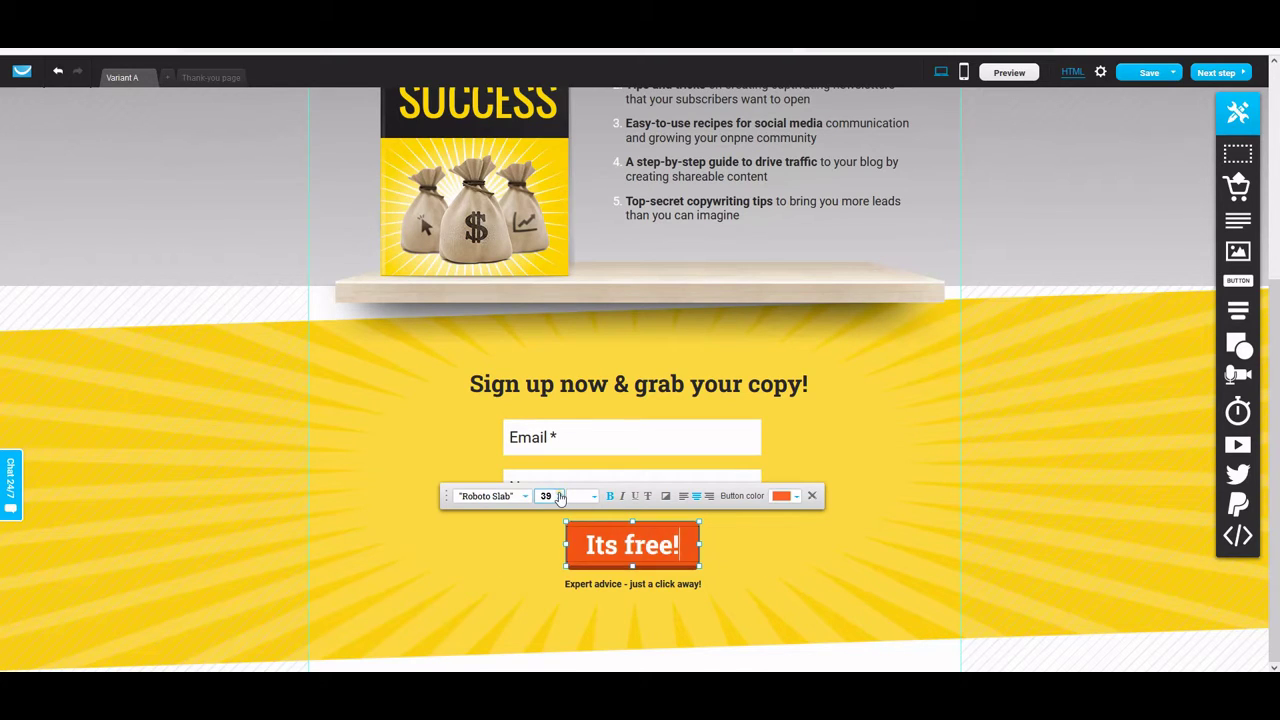
left_click(560, 493)
left_click(560, 493)
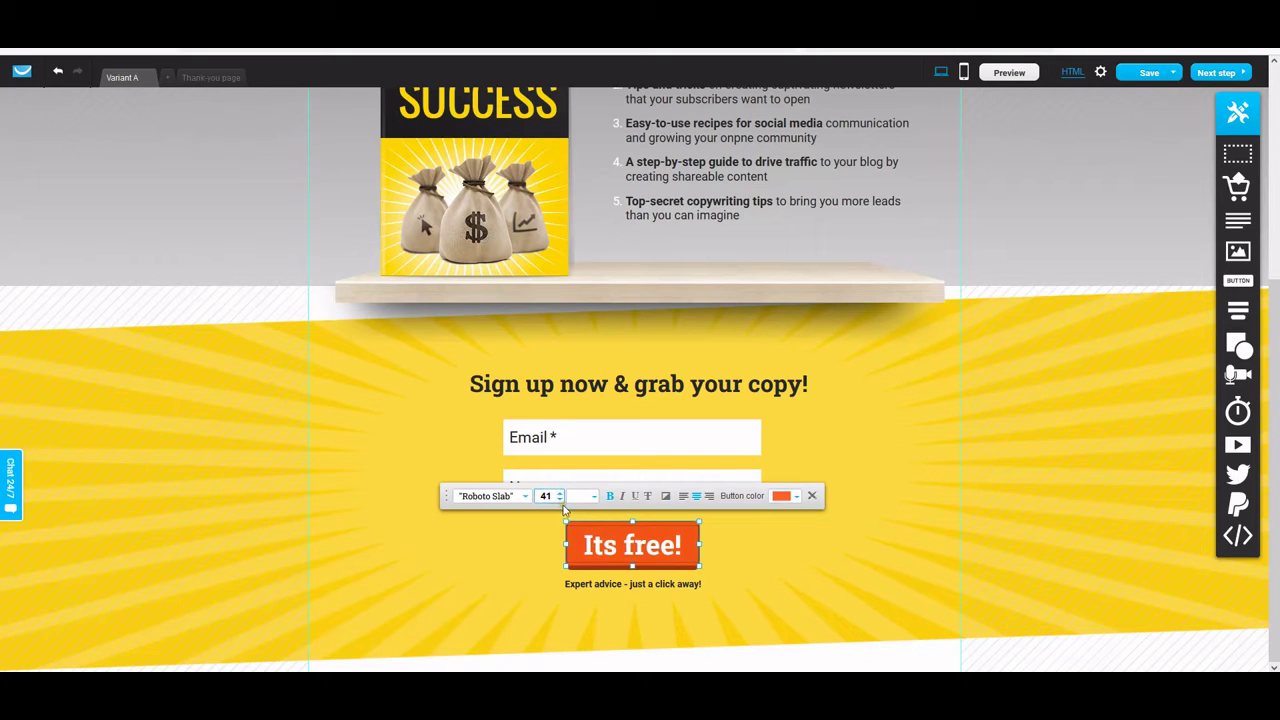
left_click(560, 500)
left_click(560, 500)
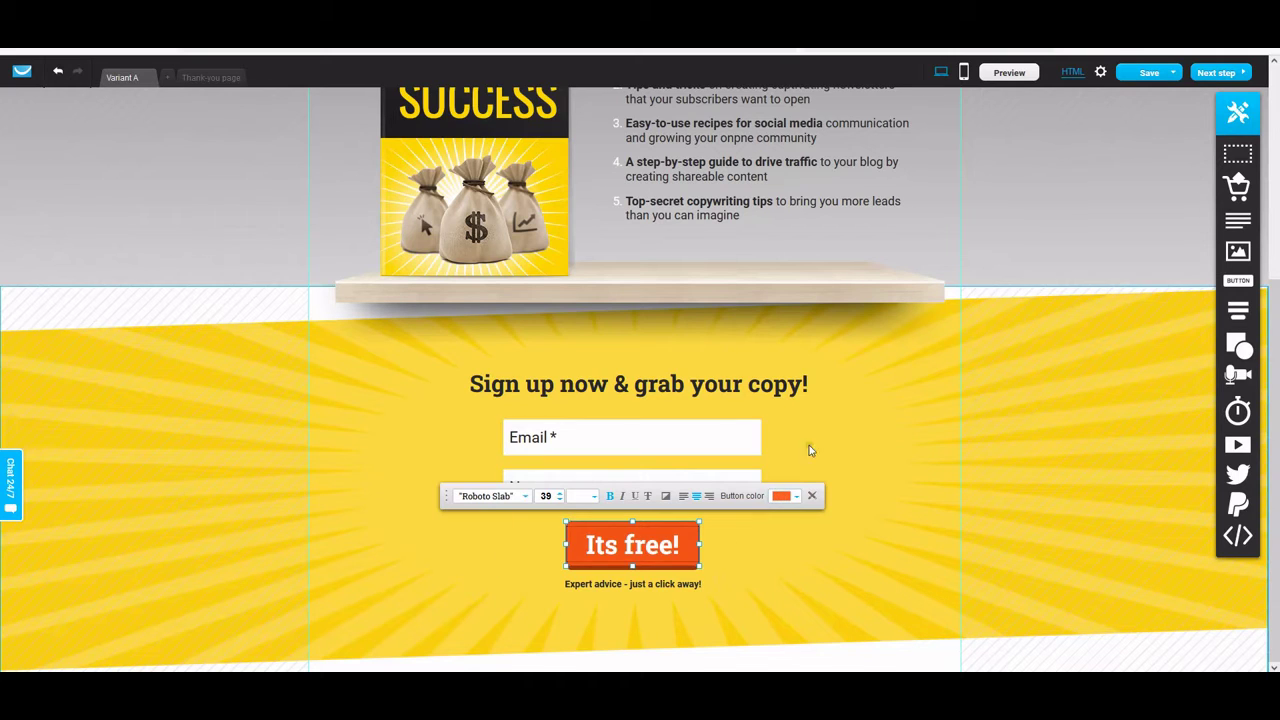
left_click(855, 423)
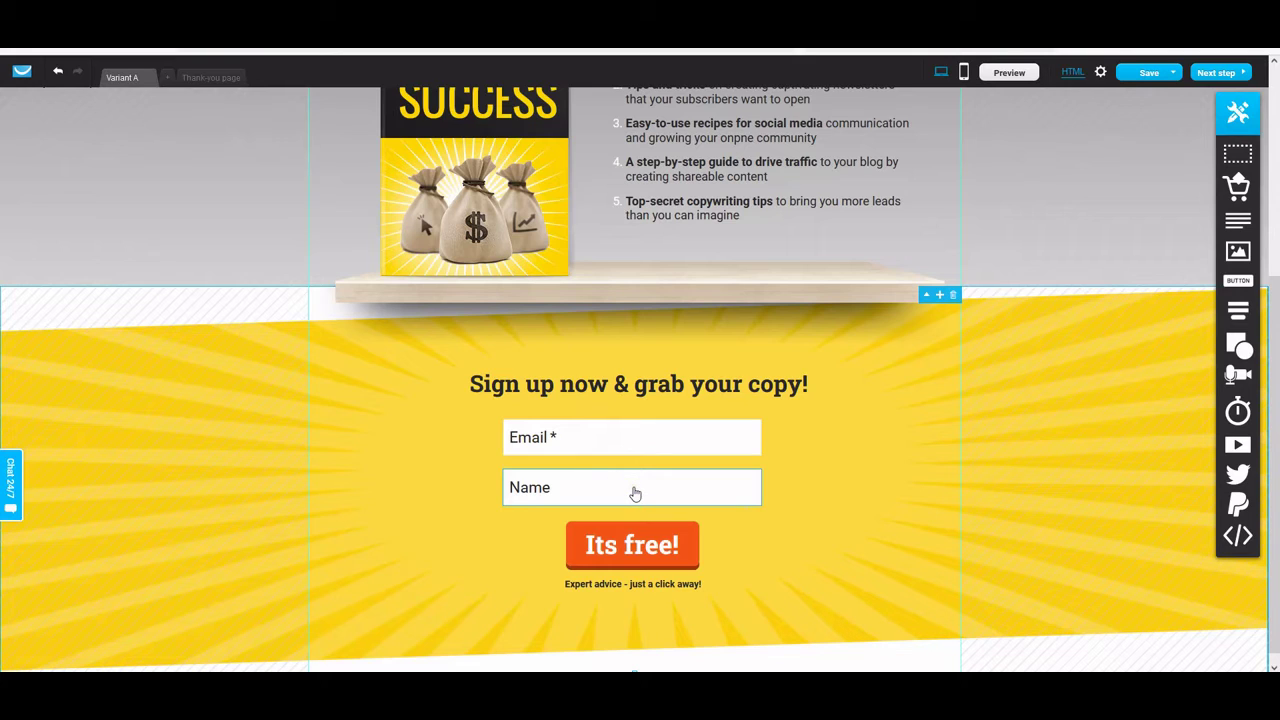
Drag the Name field above the Email field and close the gap between the two fields
left_click_drag(634, 493, 631, 417)
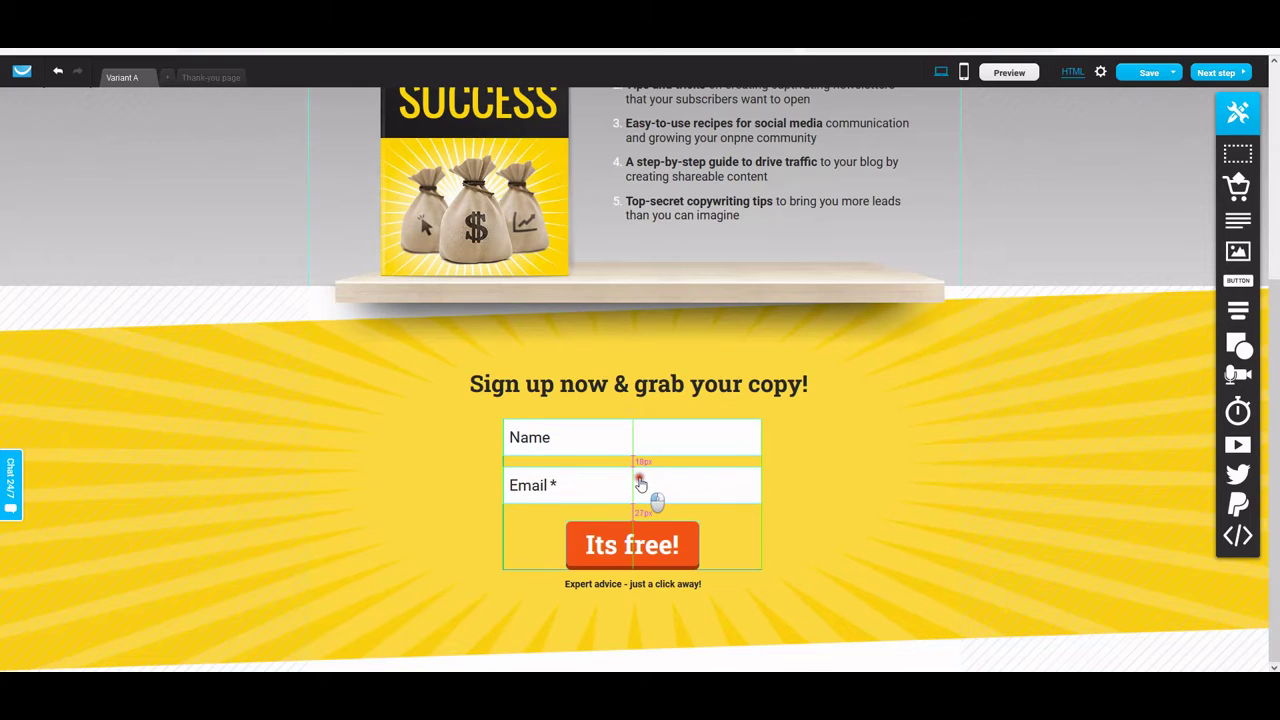
left_click(641, 484)
left_click_drag(629, 477, 659, 435)
left_click_drag(646, 503, 650, 486)
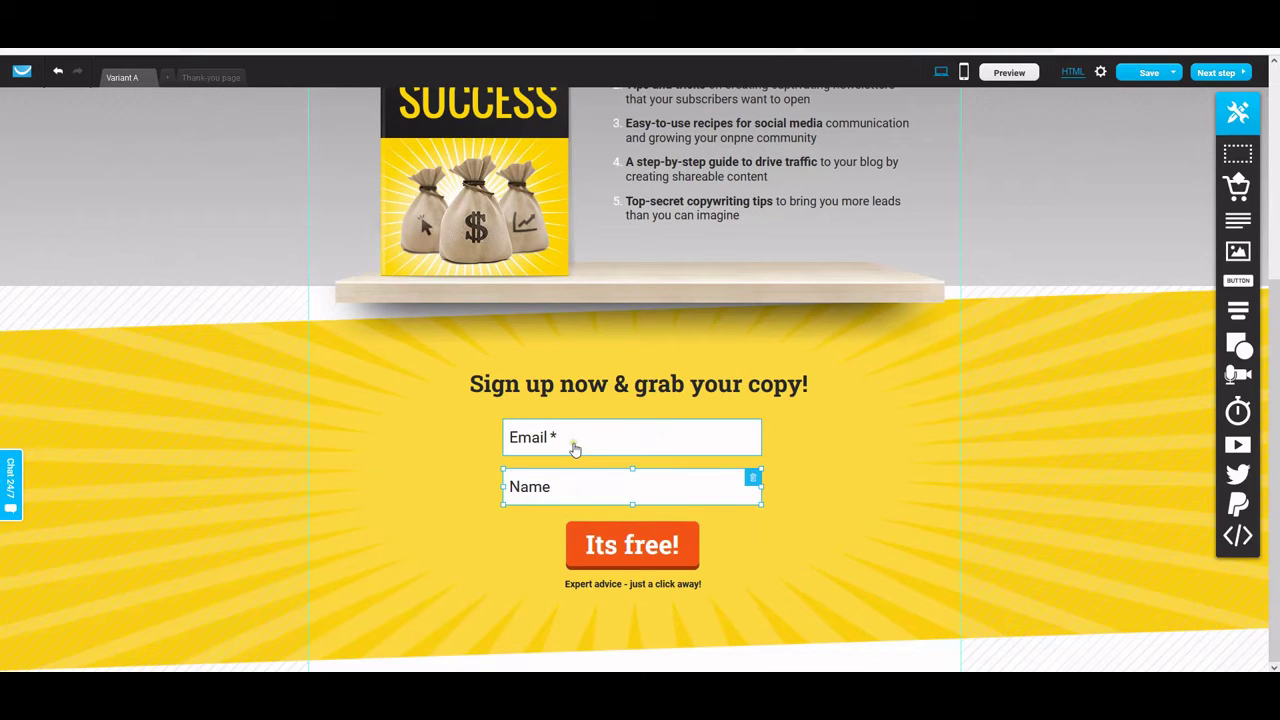
left_click(578, 445)
left_click_drag(608, 506, 632, 496)
left_click_drag(626, 443, 630, 433)
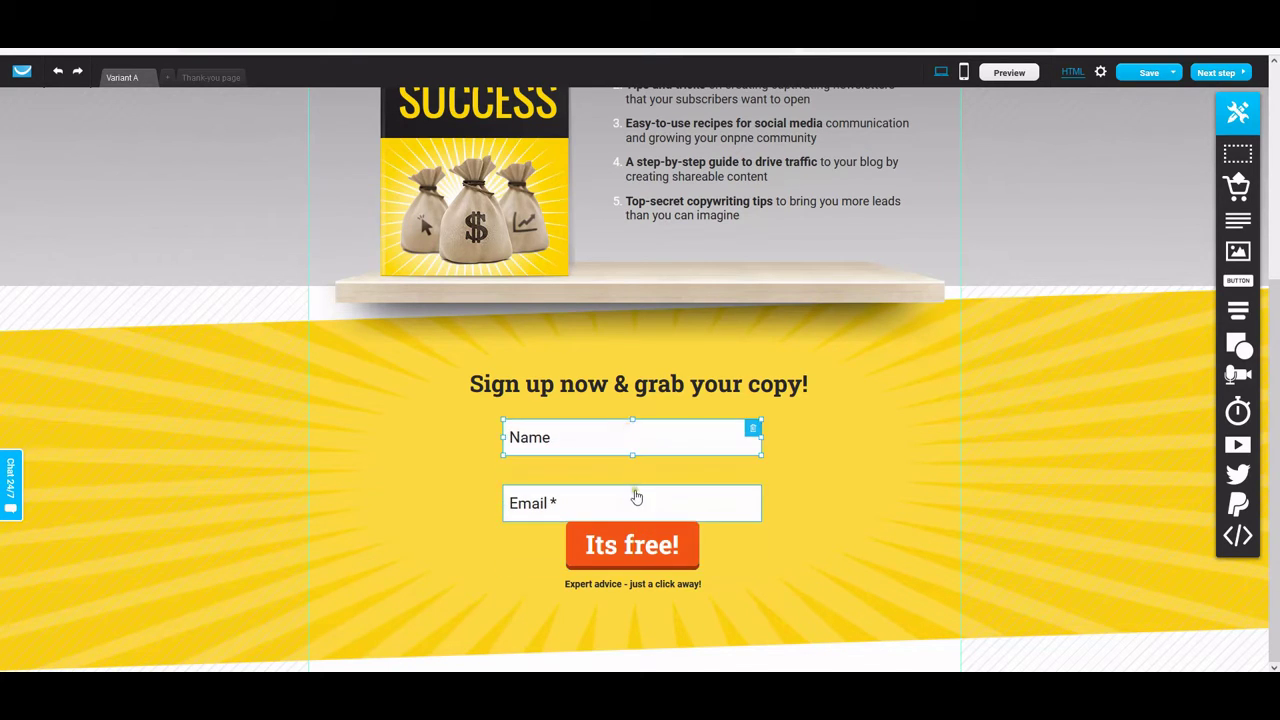
left_click_drag(636, 497, 652, 484)
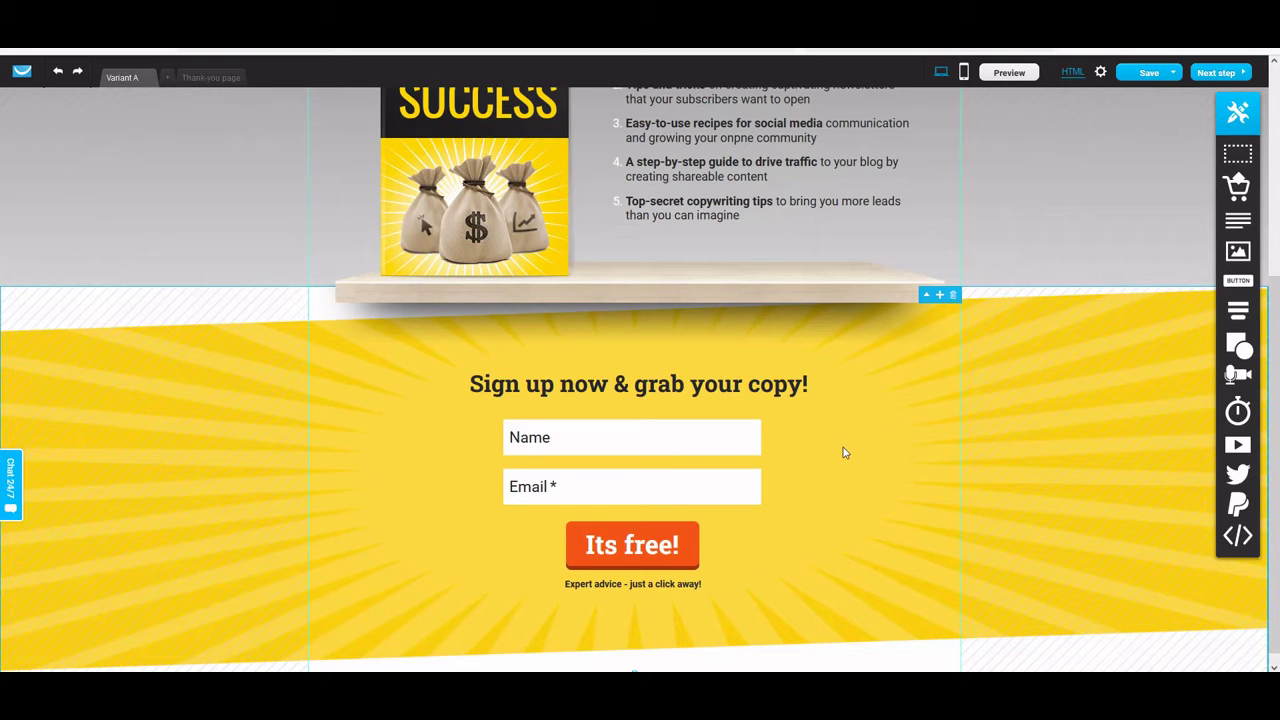
left_click(631, 503)
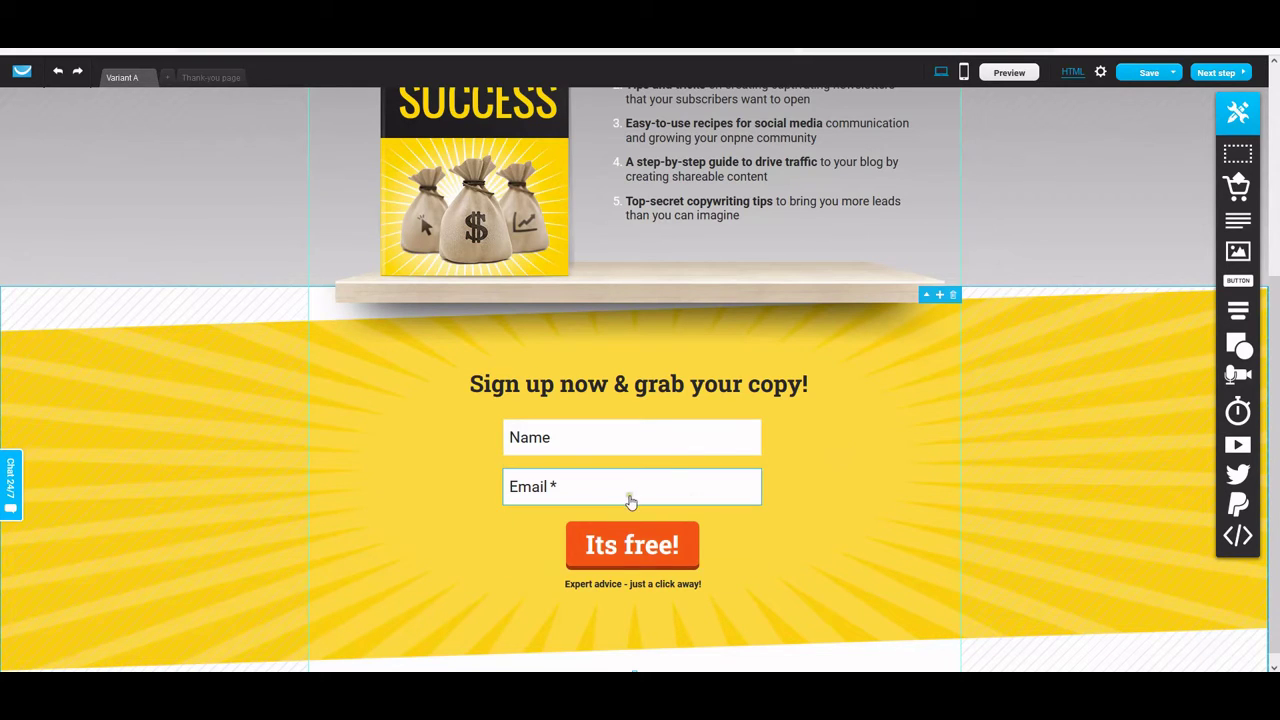
Move on from the editor with Next step, choosing 'Proceed without mobile versions'
scroll(823, 460, "up", 2)
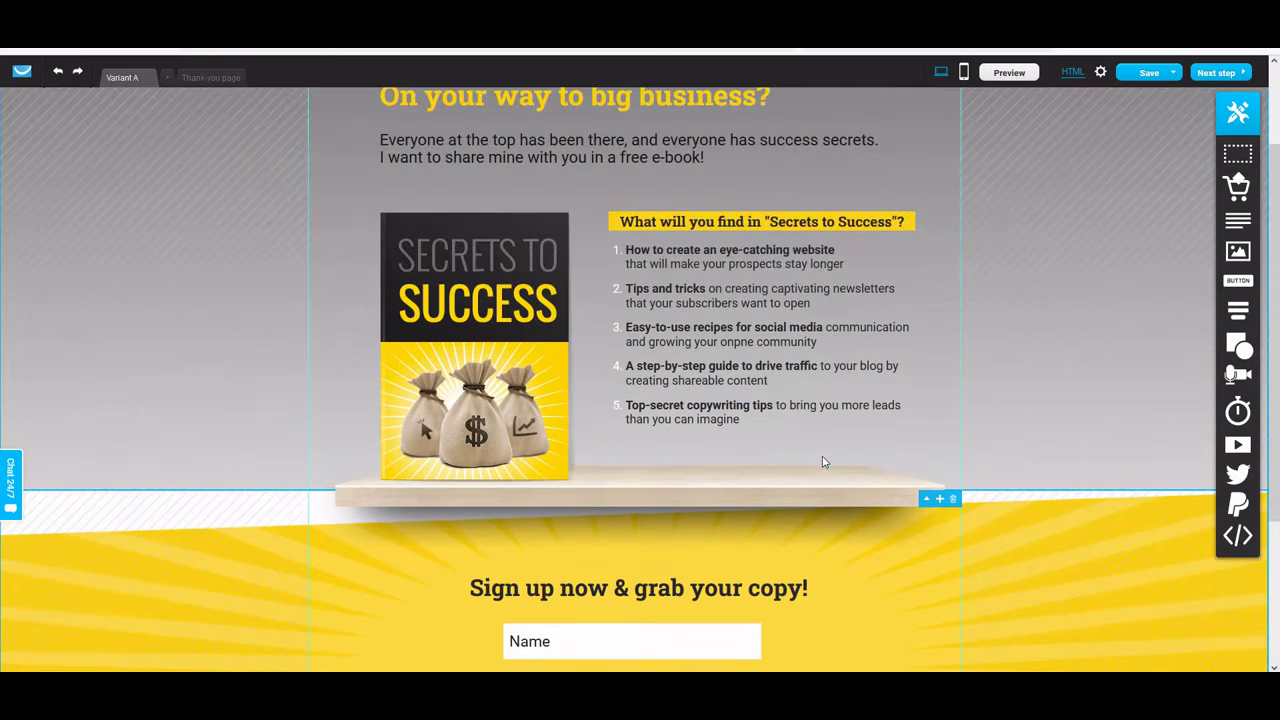
scroll(848, 380, "up", 1)
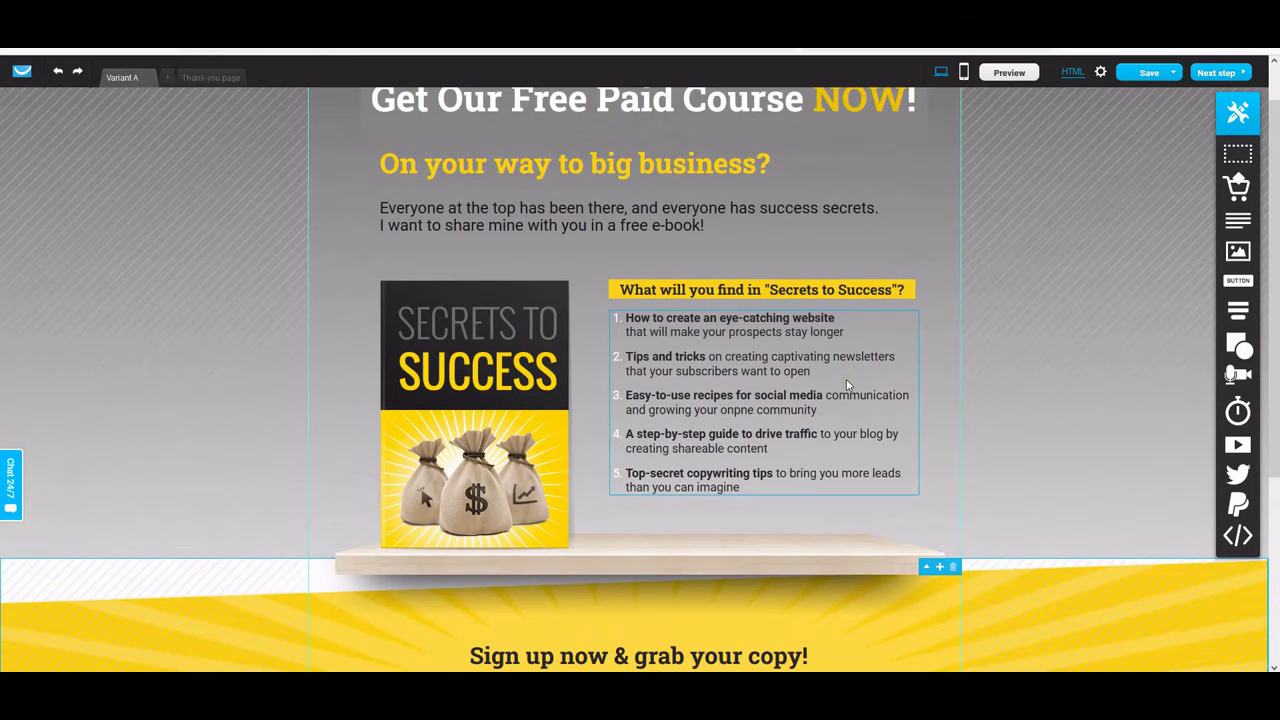
scroll(786, 422, "up", 1)
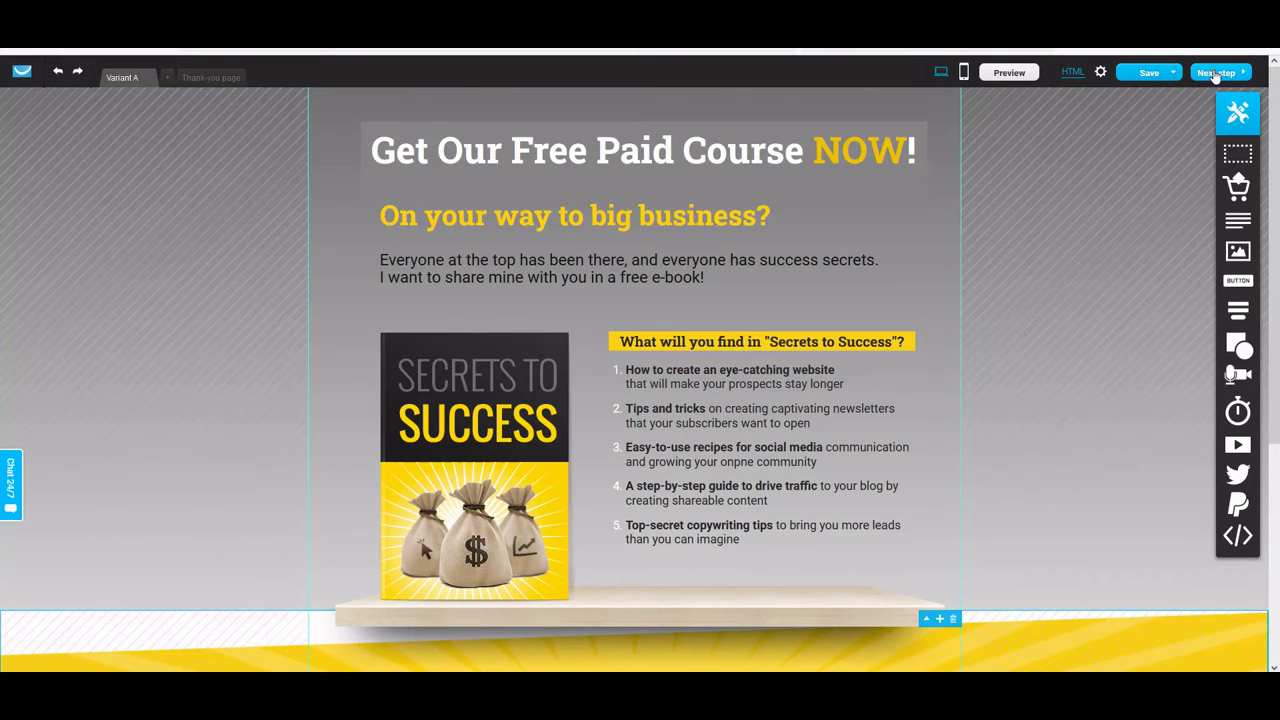
left_click(1215, 73)
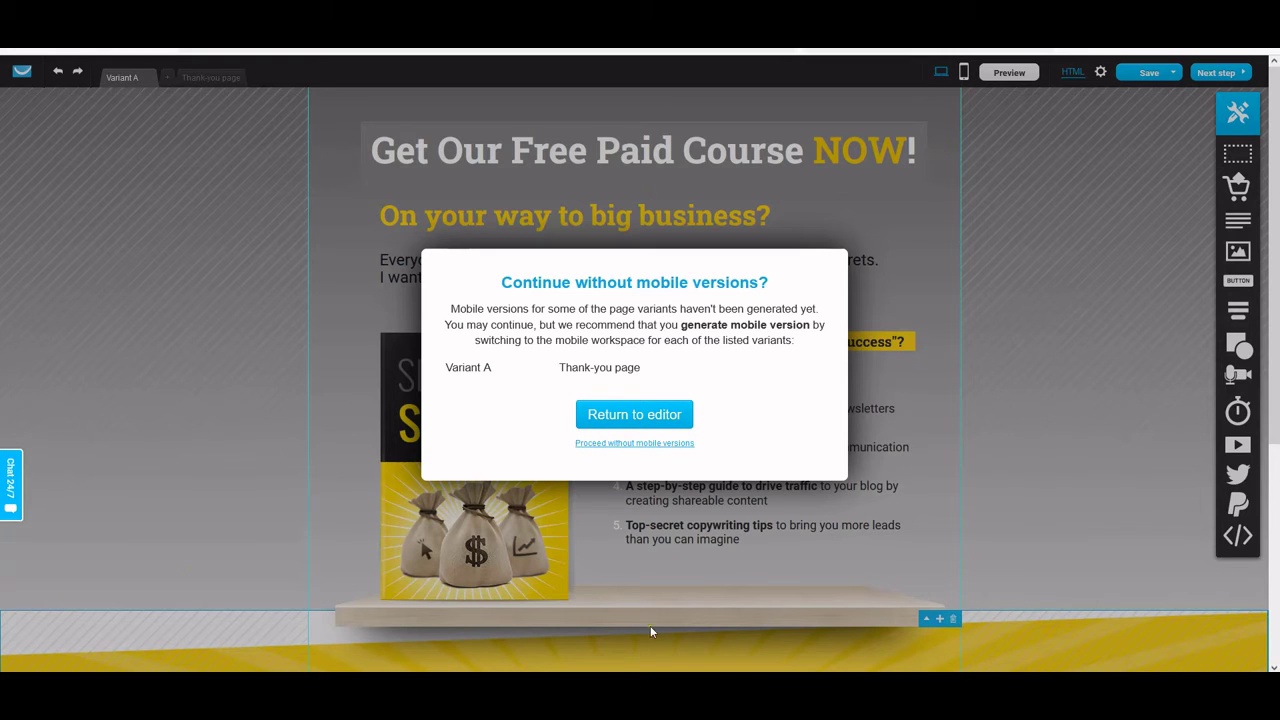
left_click(656, 443)
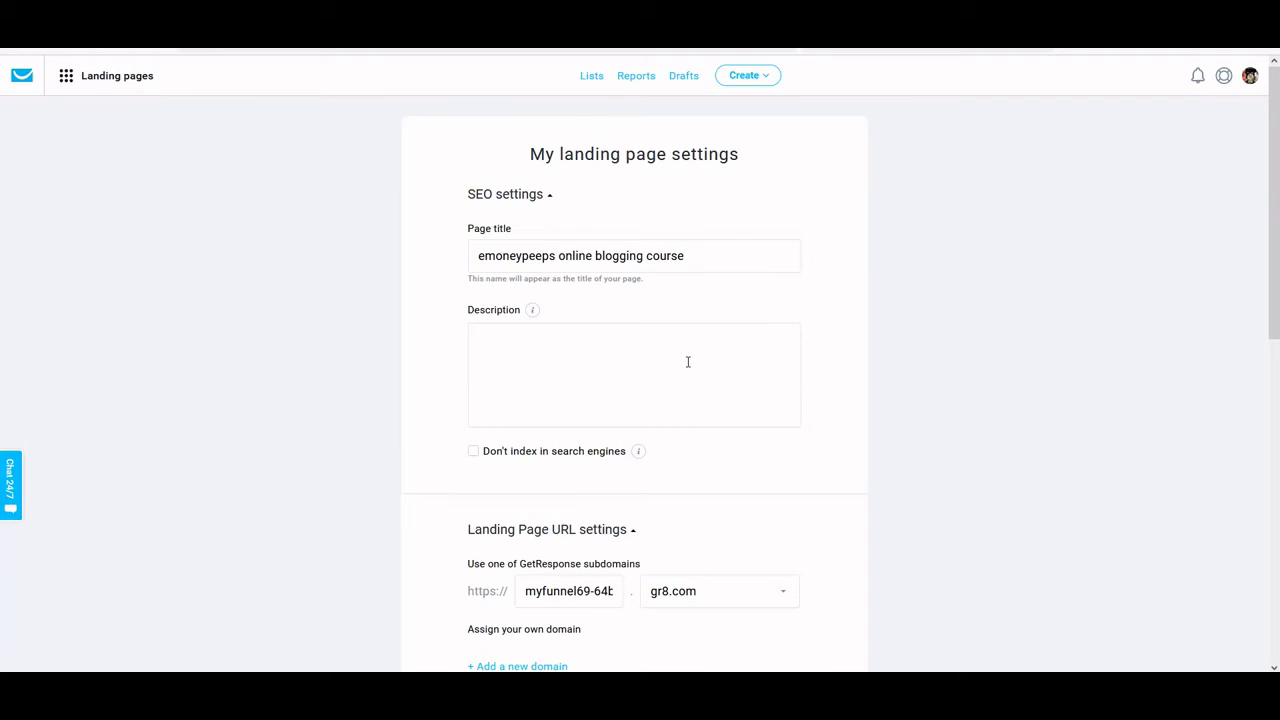
scroll(688, 362, "down", 2)
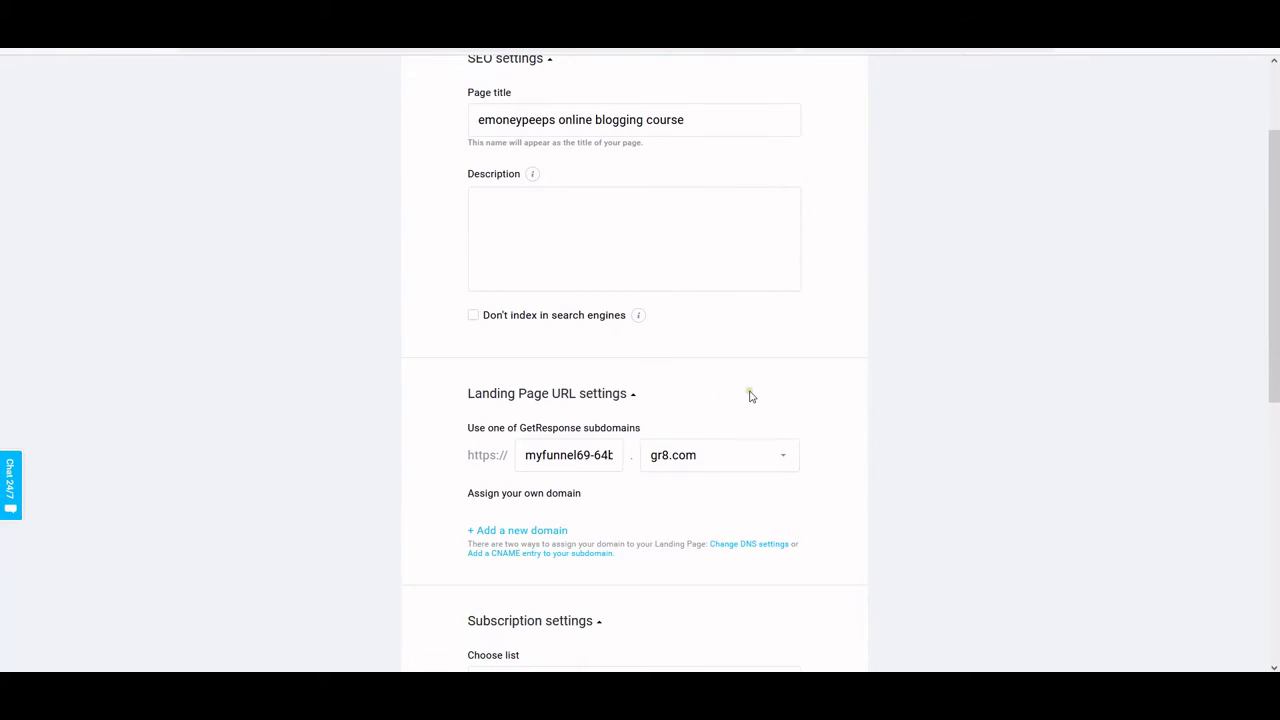
scroll(751, 396, "up", 2)
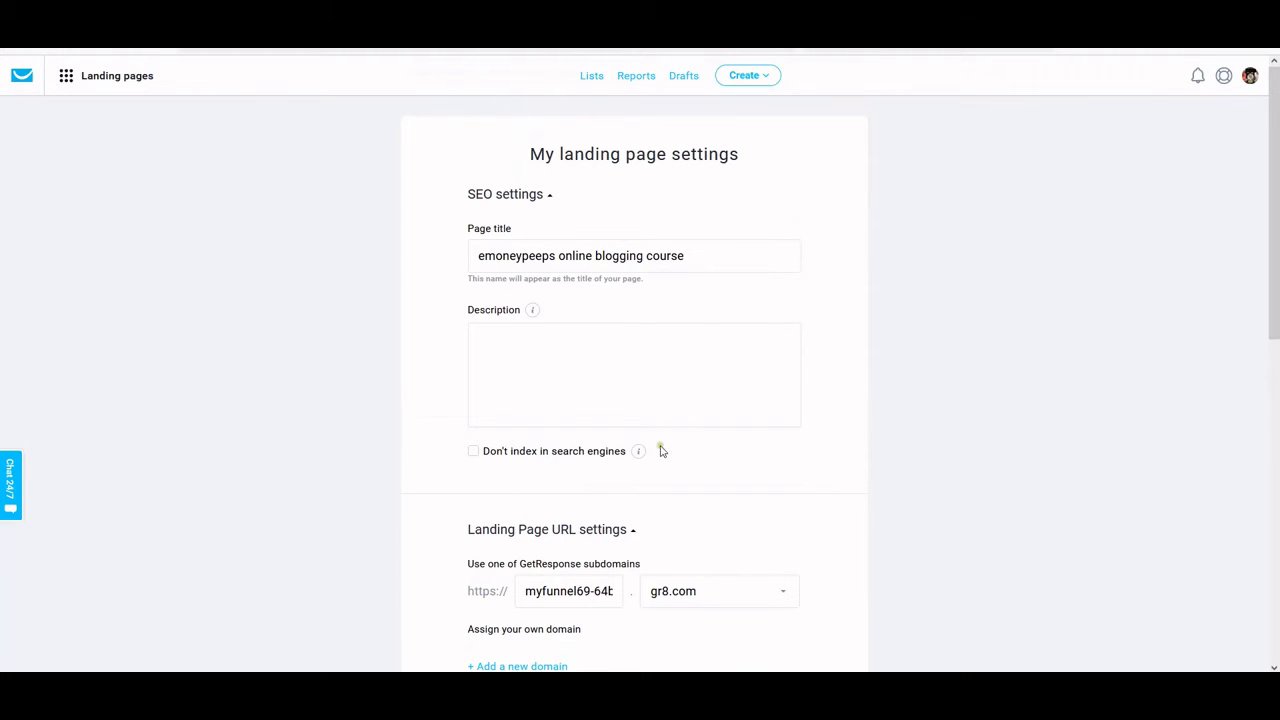
scroll(660, 451, "down", 3)
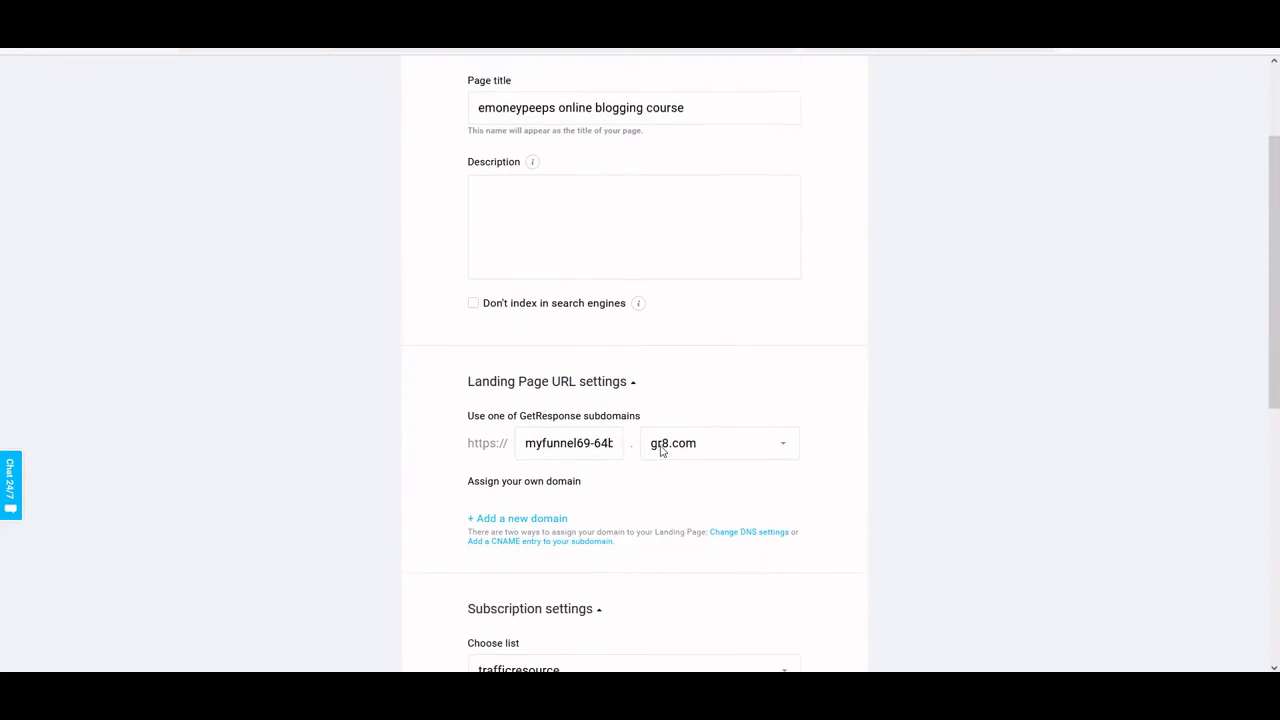
scroll(660, 451, "down", 2)
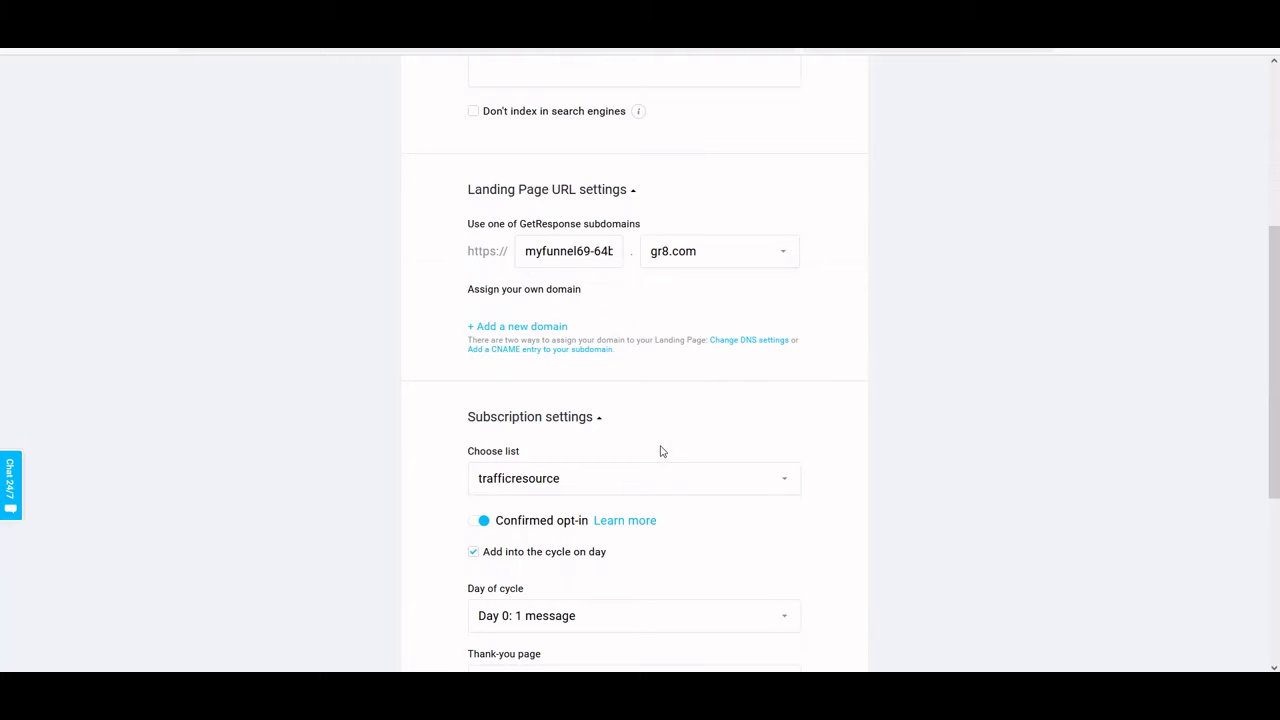
scroll(660, 451, "down", 2)
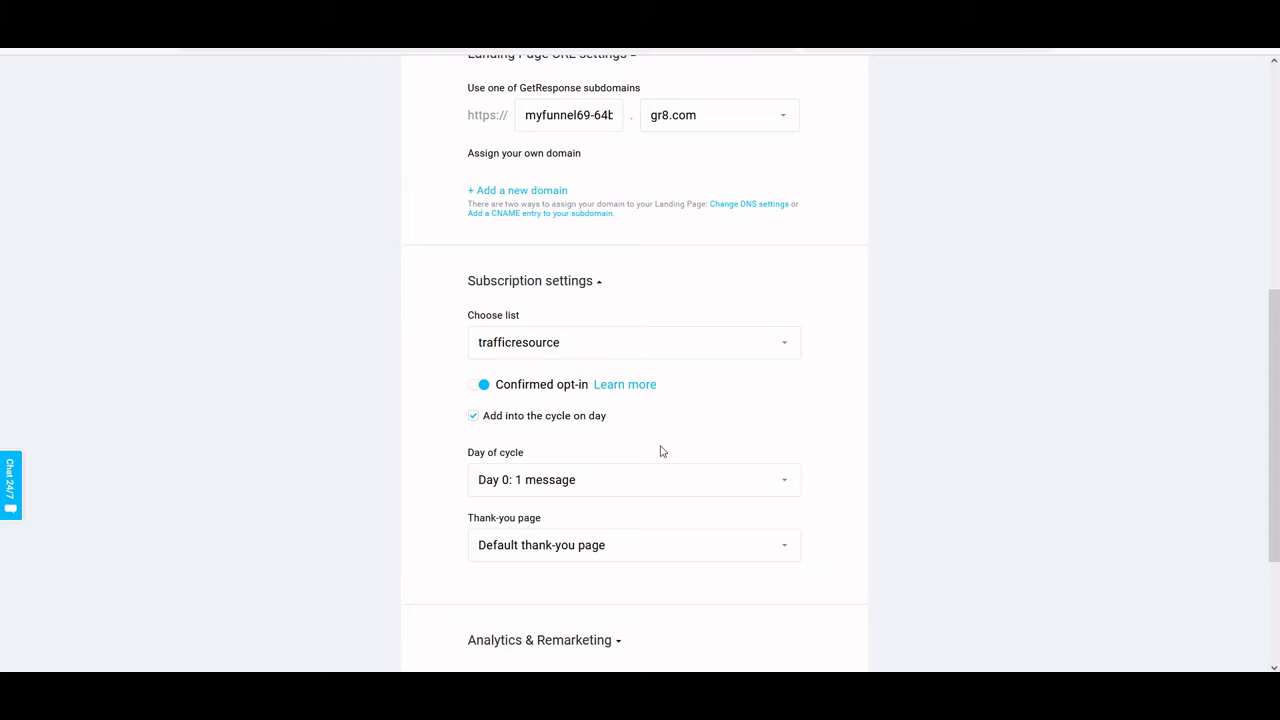
scroll(660, 451, "down", 1)
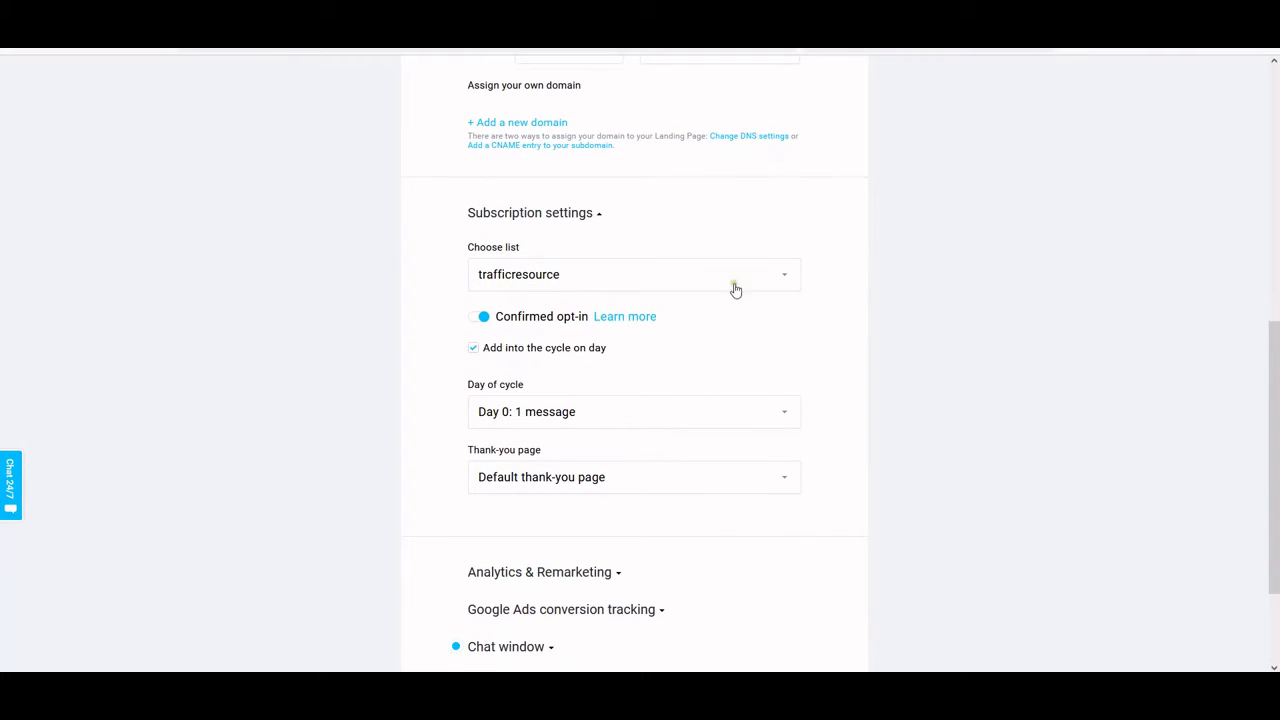
Keep trafficresource as the subscriber list and switch Confirmed opt-in off
left_click(653, 284)
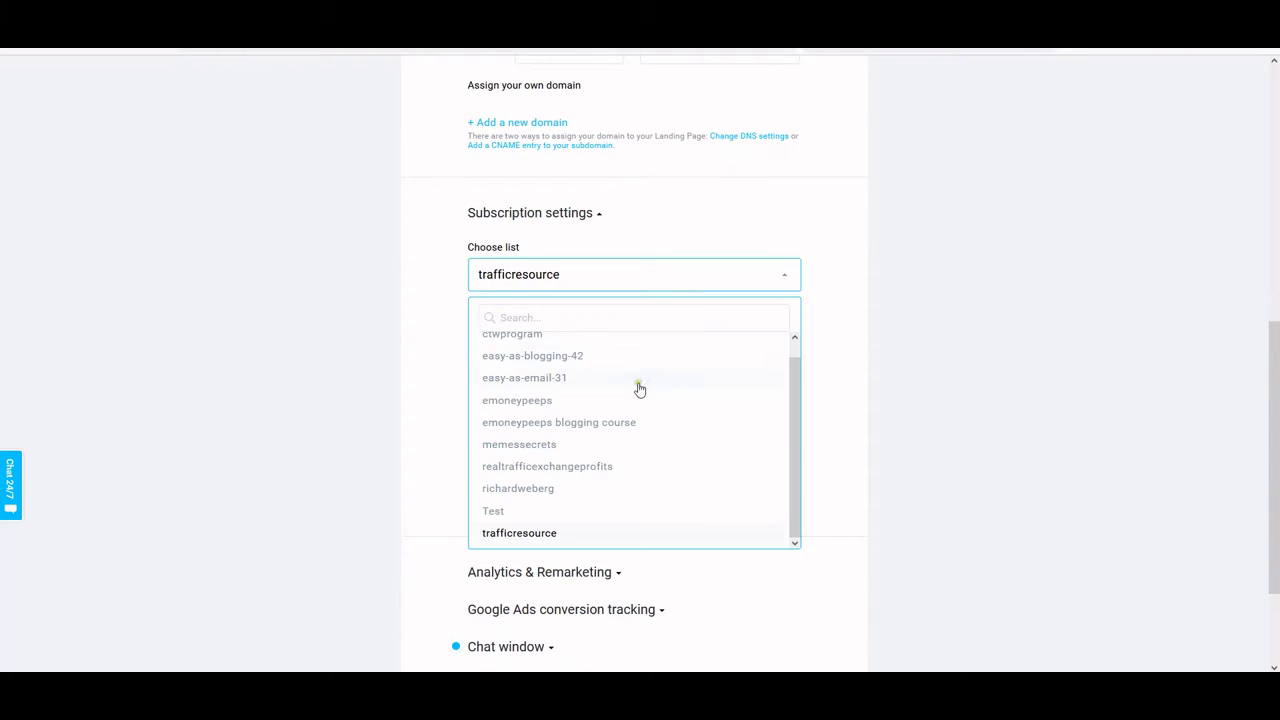
scroll(637, 390, "down", 2)
scroll(672, 310, "up", 1)
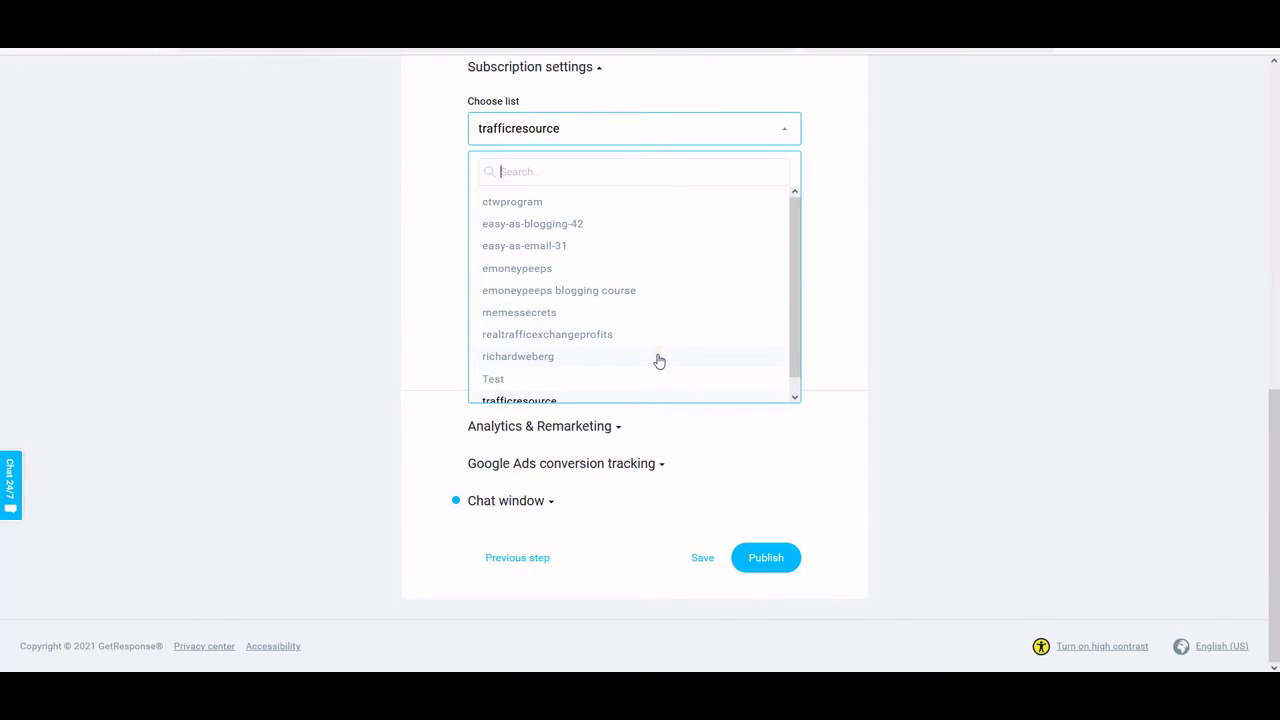
left_click(853, 210)
scroll(666, 306, "up", 2)
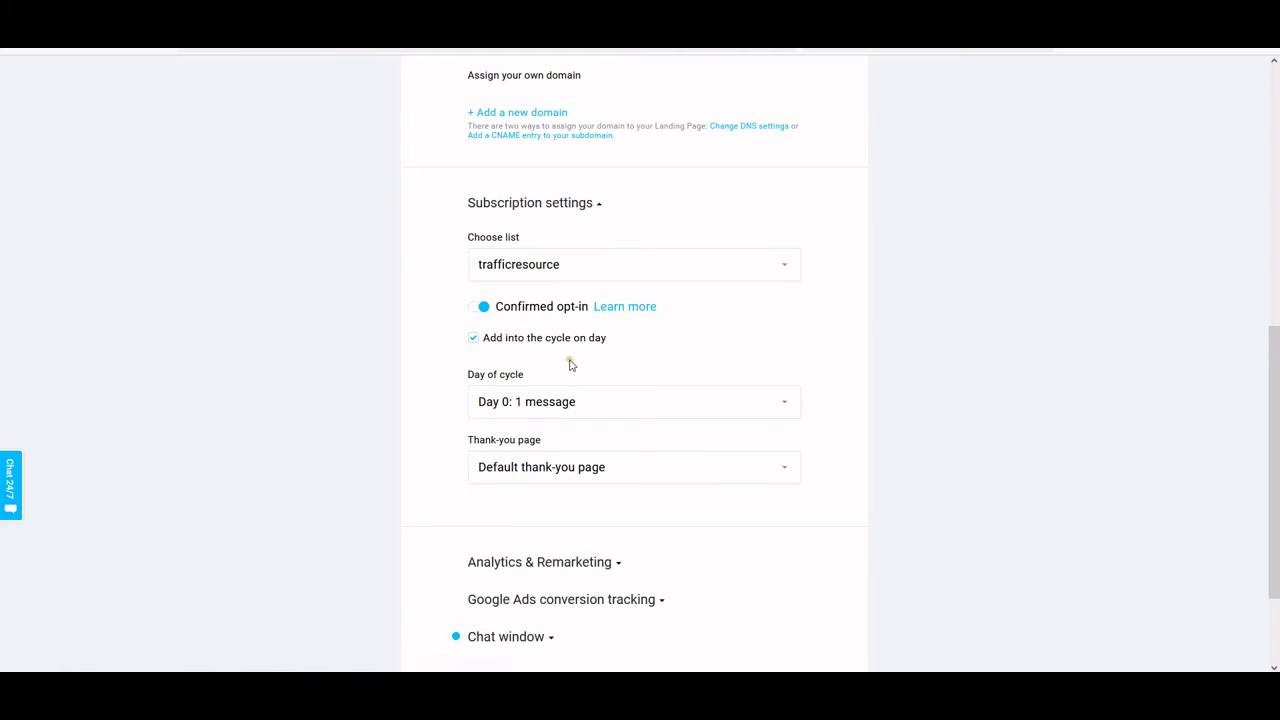
left_click(477, 310)
scroll(600, 380, "down", 2)
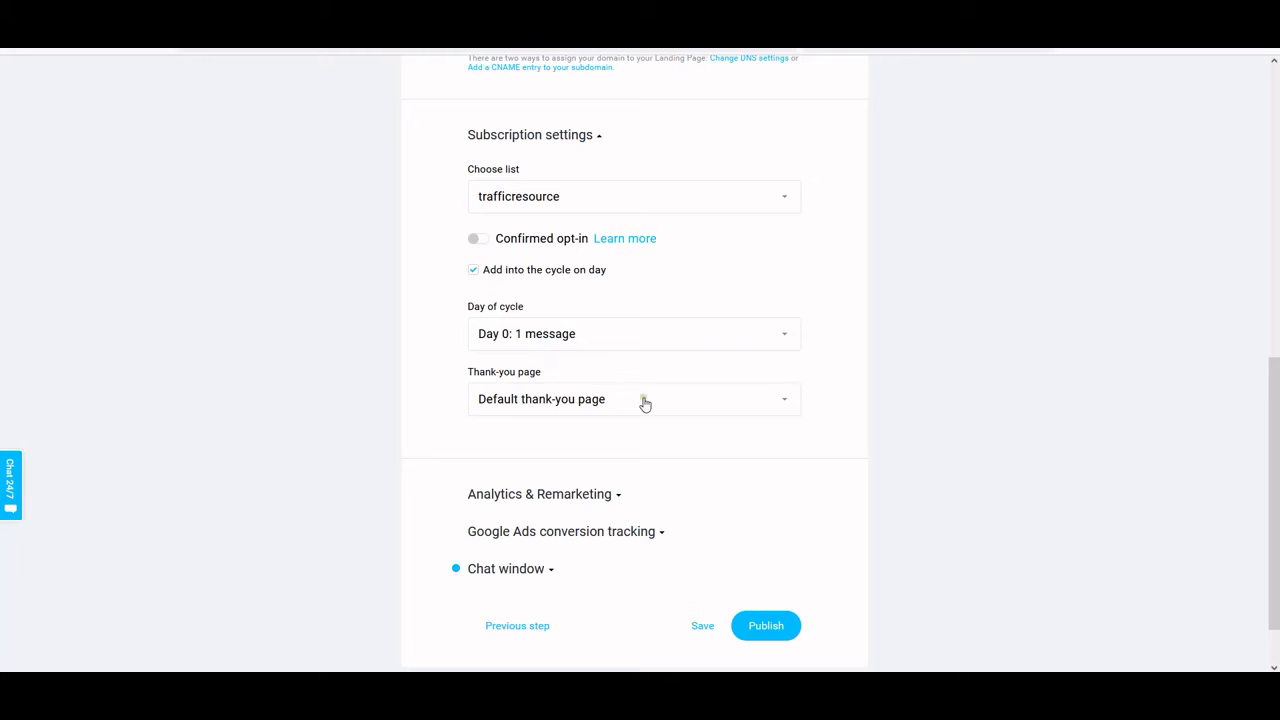
Set the thank-you page to Custom thank-you page and select the Custom URL field
left_click(791, 400)
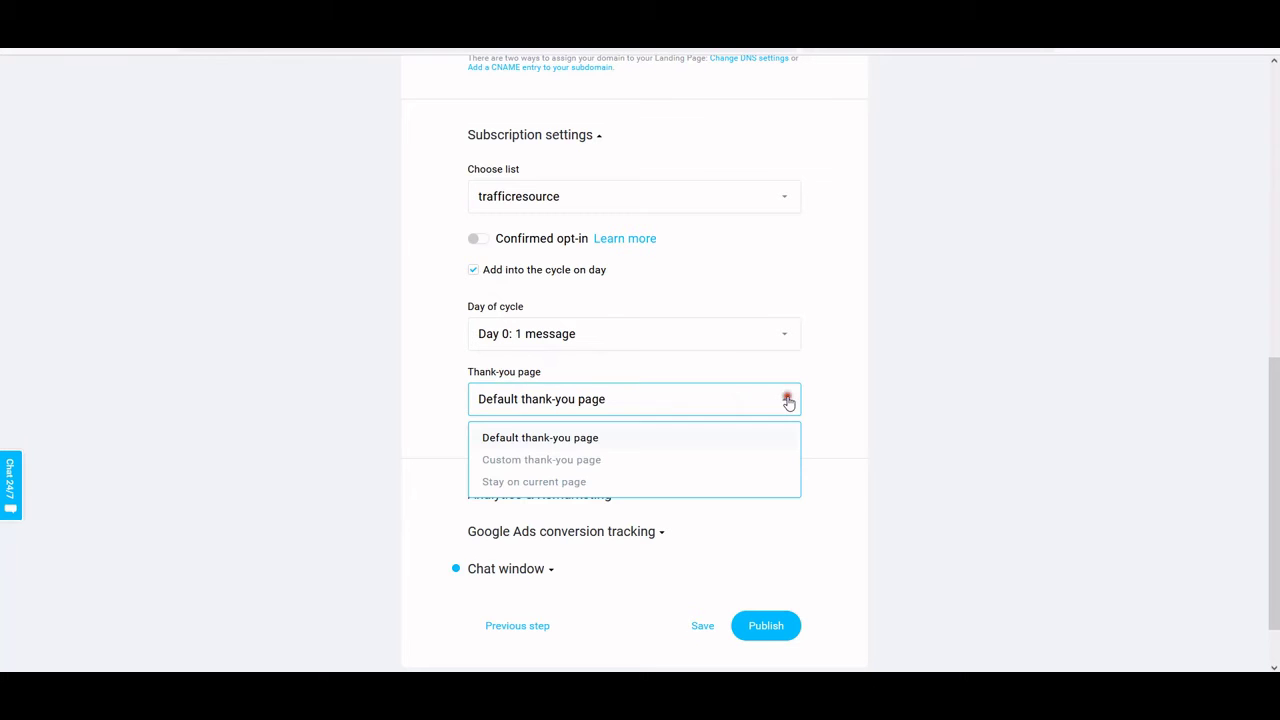
left_click(563, 462)
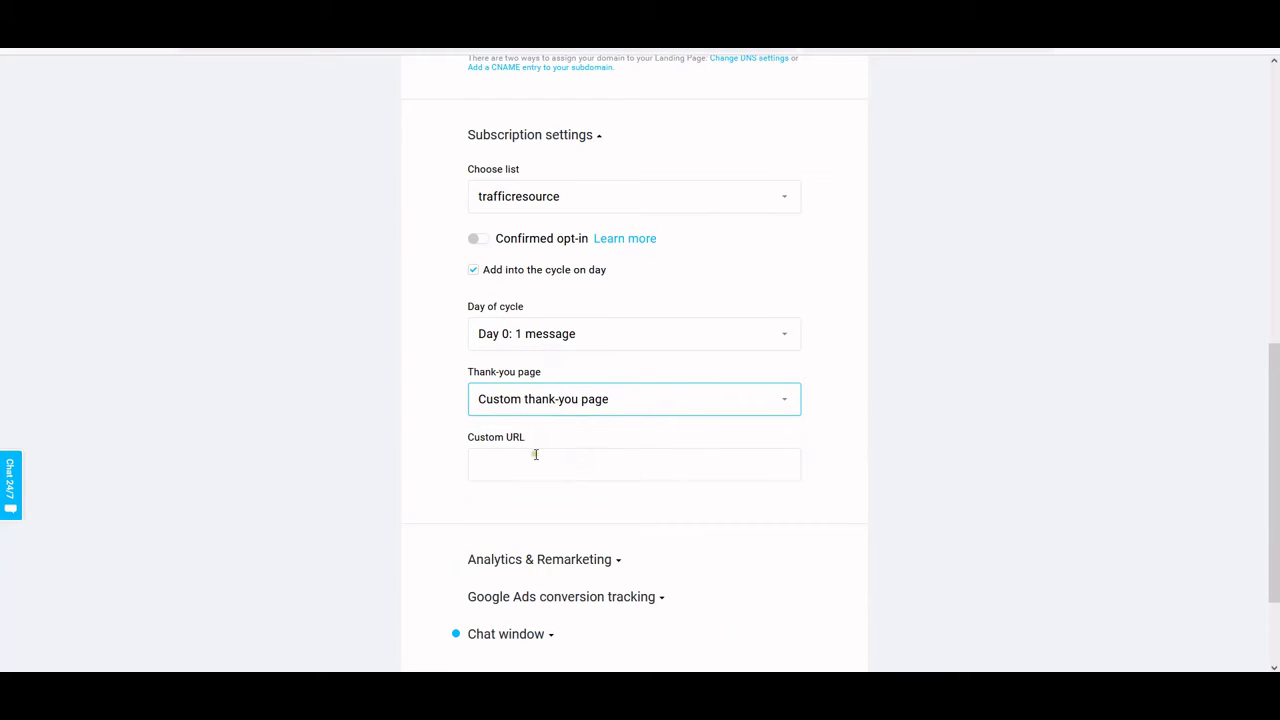
left_click(533, 458)
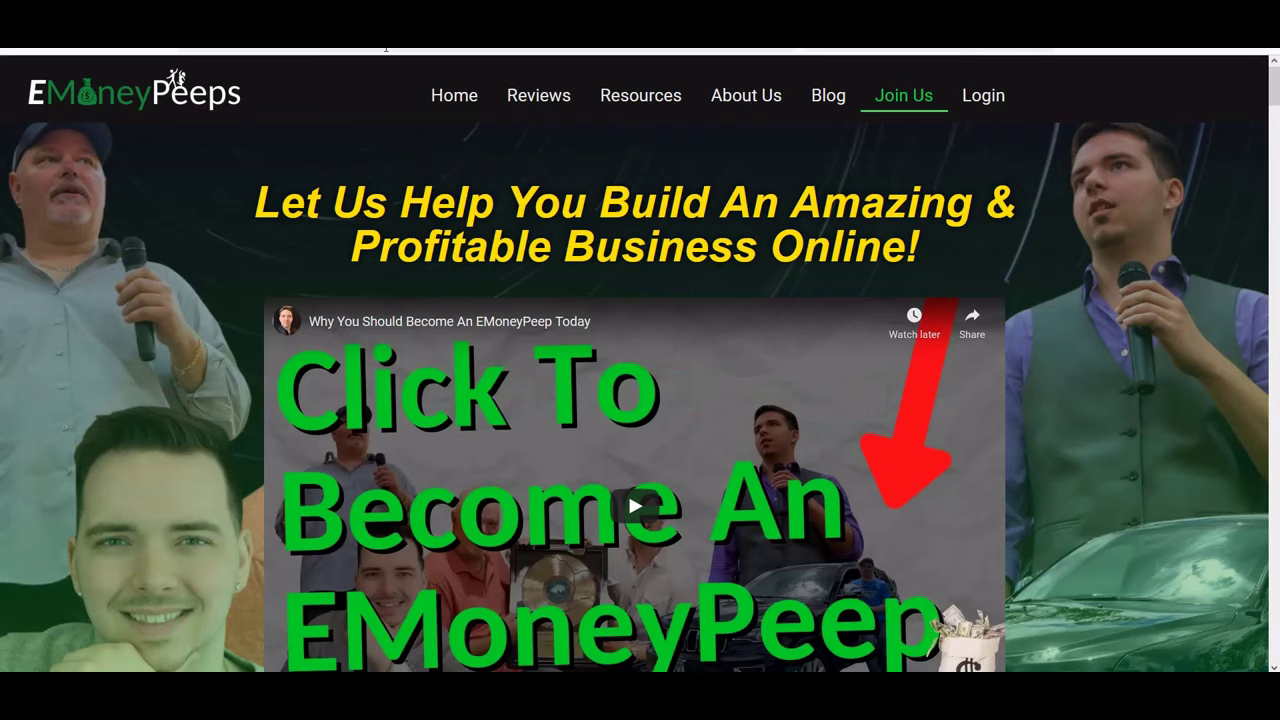
Copy the website page's address from the browser address bar
left_click(385, 48)
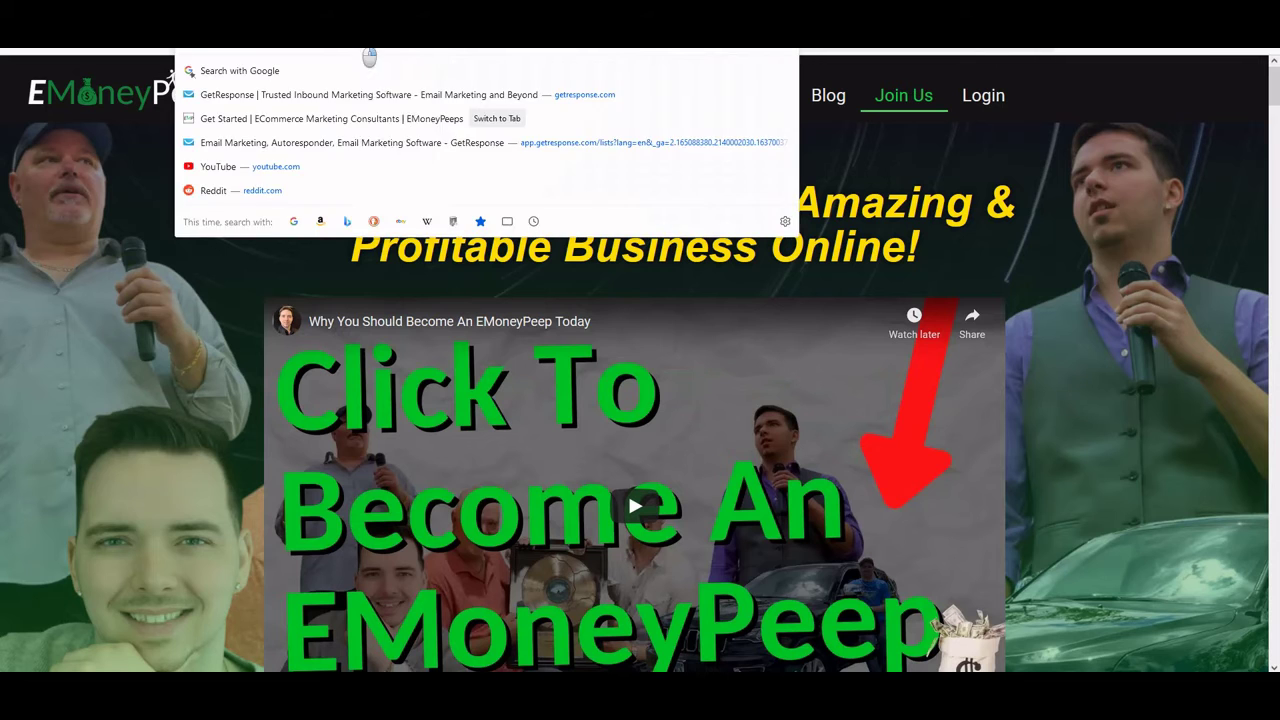
right_click(365, 48)
left_click(375, 120)
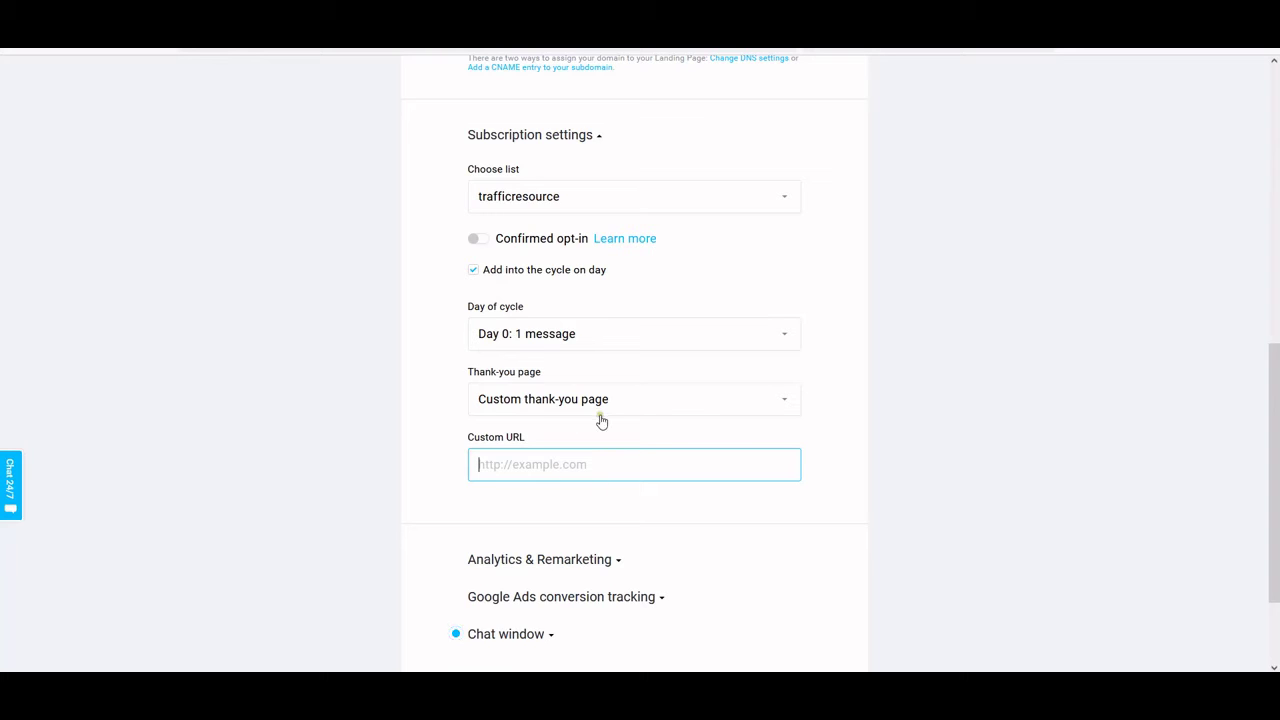
left_click(515, 464)
right_click(515, 464)
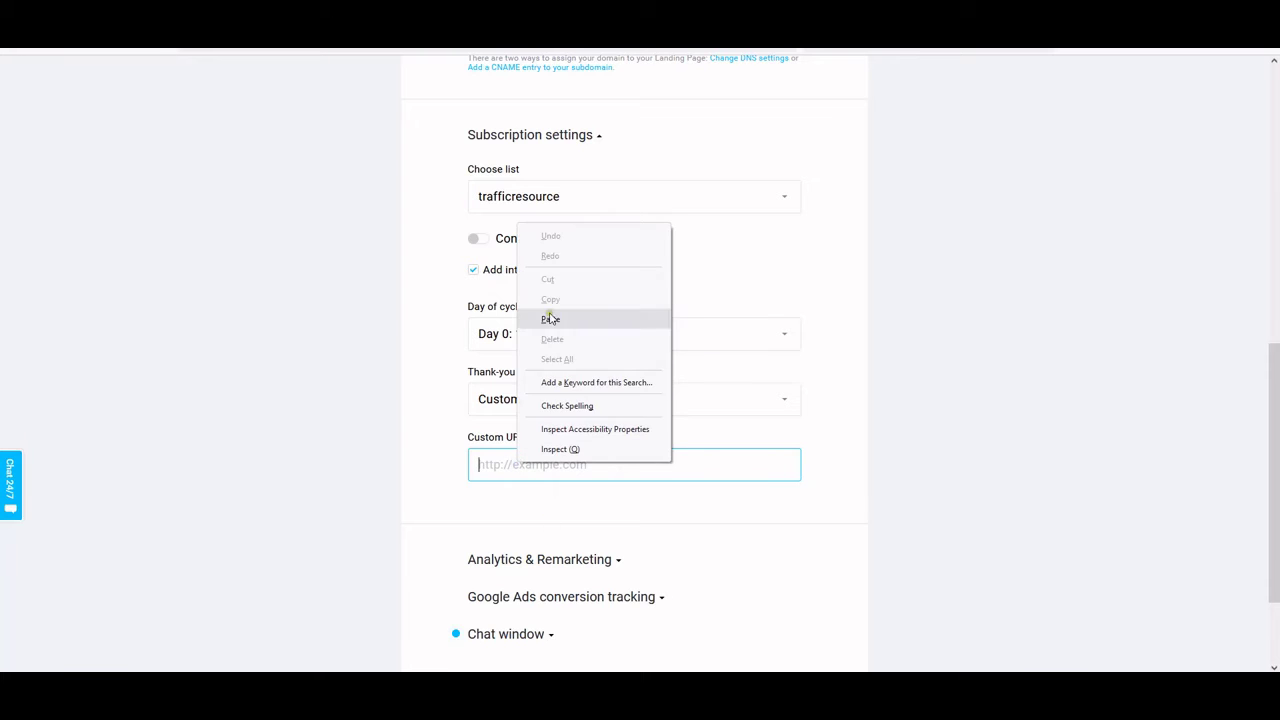
left_click(549, 317)
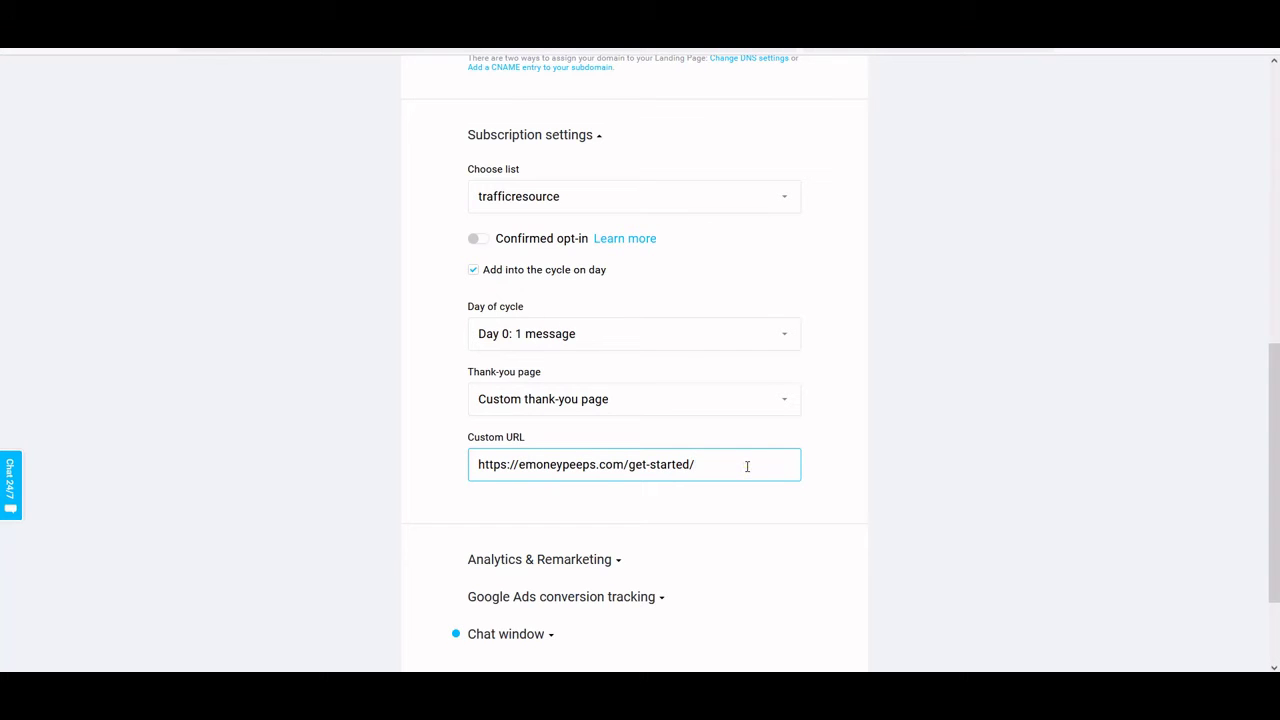
key("Left")
key("Left")
key("Left")
key("Left")
key("Left")
key("Left")
key("Left")
key("Left")
key("Left")
key("Left")
key("Left")
key("Left")
key("Left")
key("Left")
key("Left")
key("Left")
key("Left")
key("Left")
key("Left")
key("Left")
Publish the landing page, reaching the Well done! confirmation with its gr8.com address
scroll(667, 553, "down", 3)
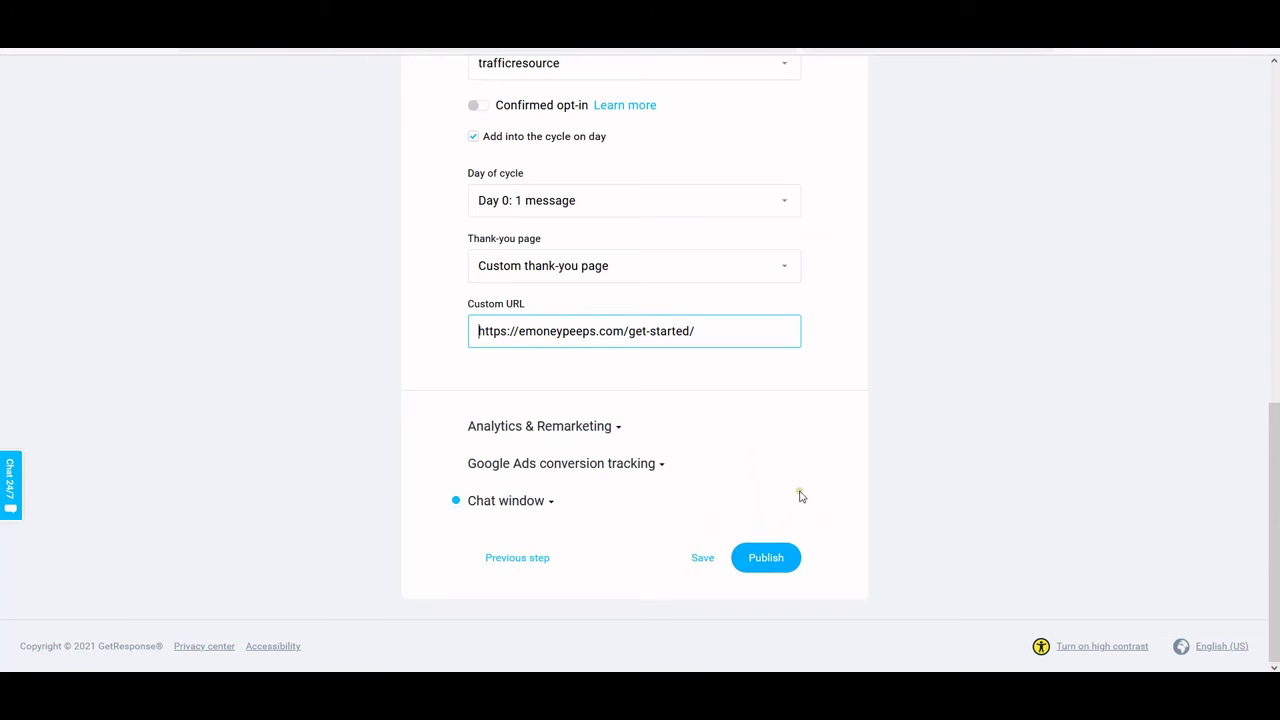
scroll(797, 494, "up", 6)
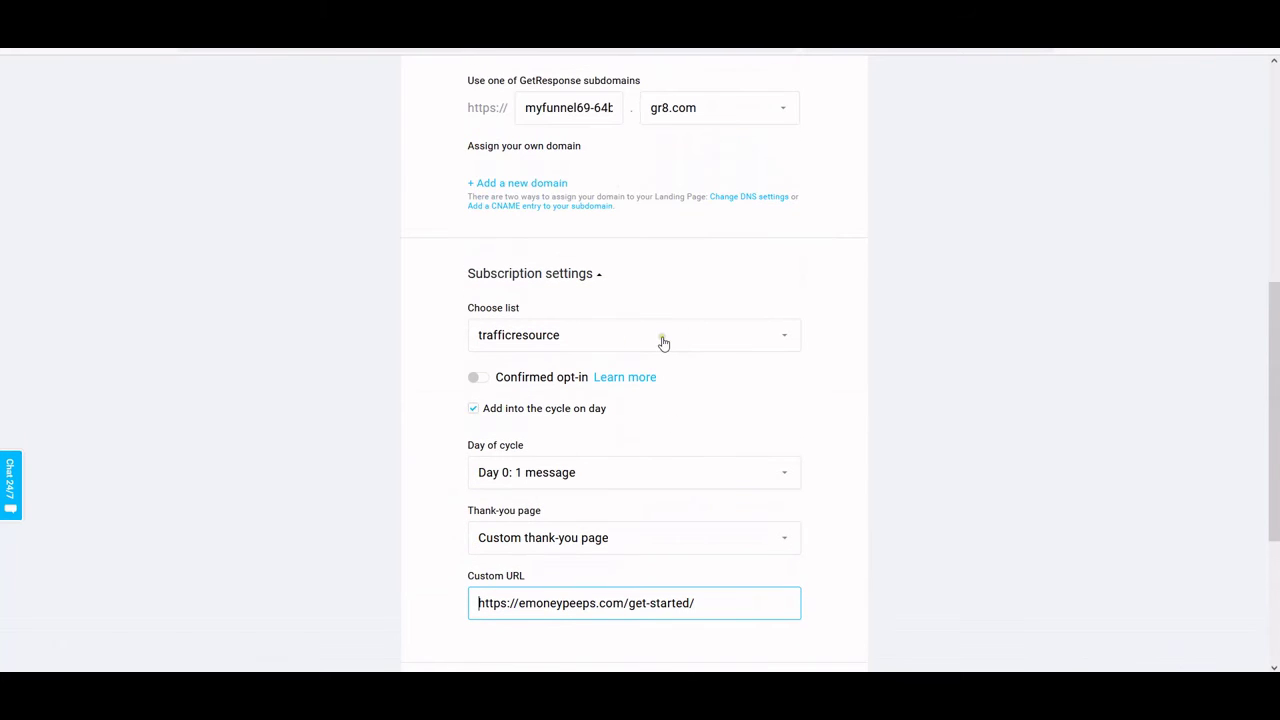
scroll(566, 491, "down", 3)
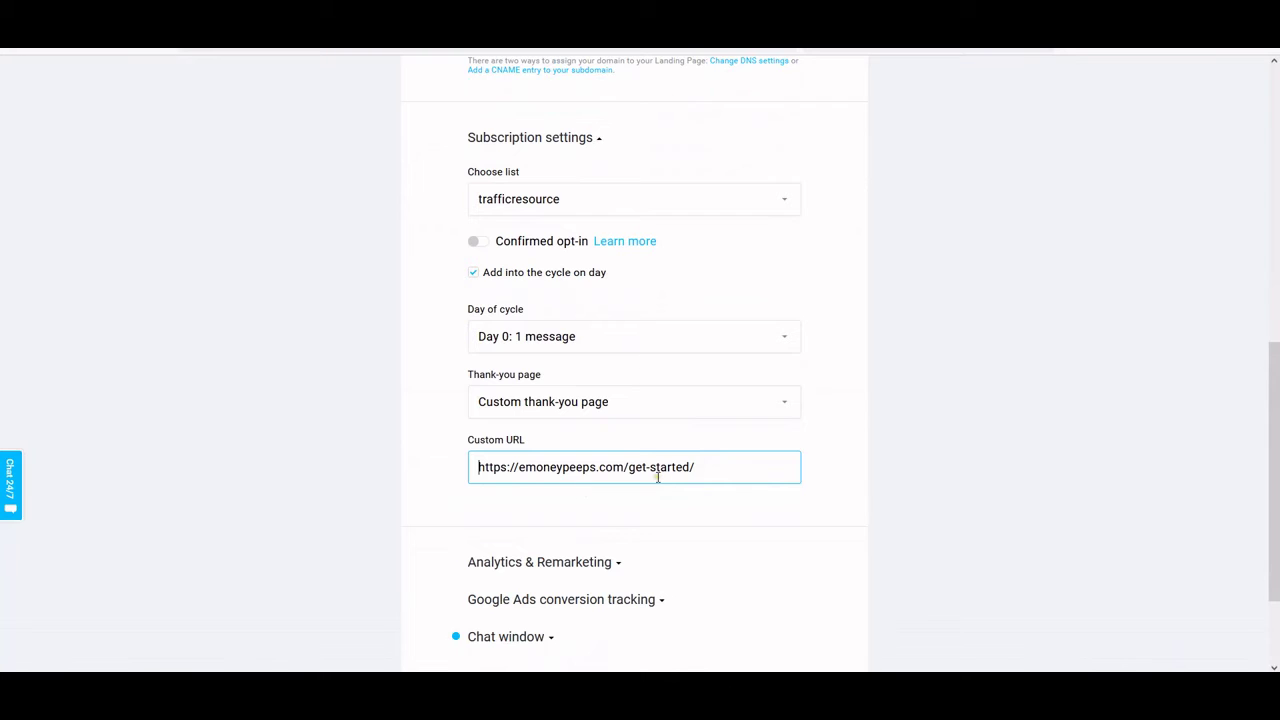
scroll(658, 477, "down", 3)
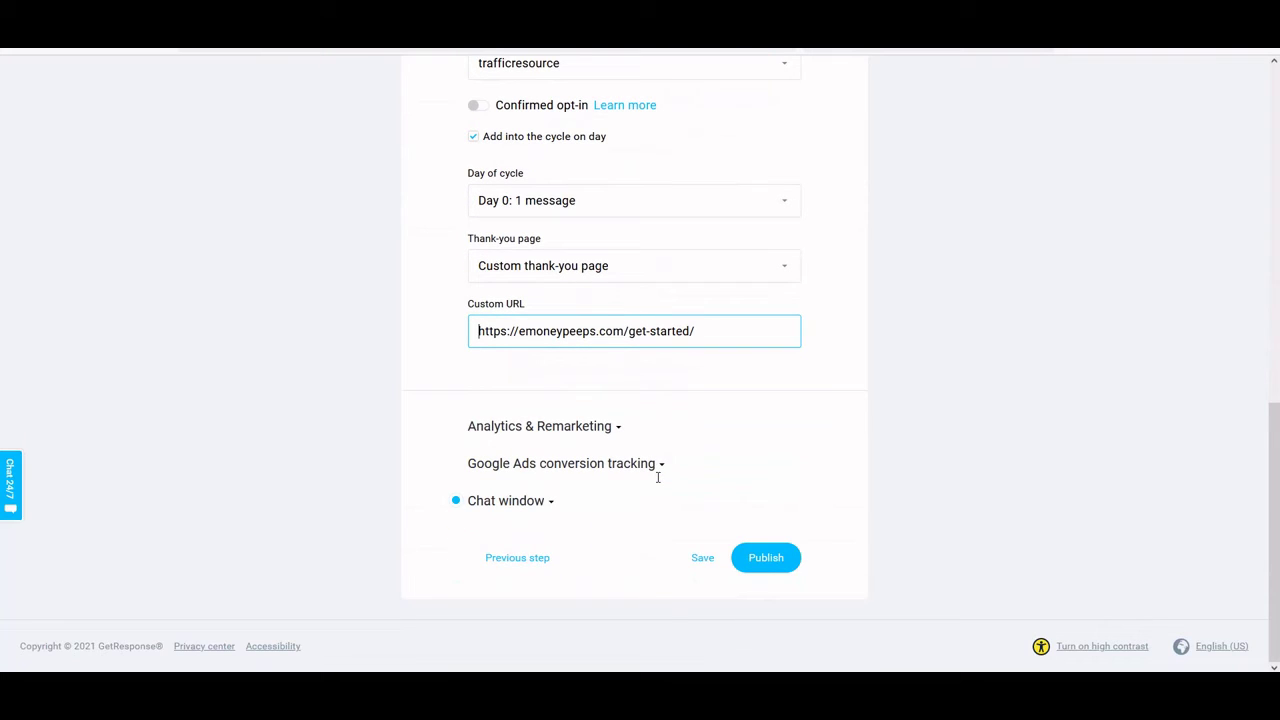
left_click(771, 566)
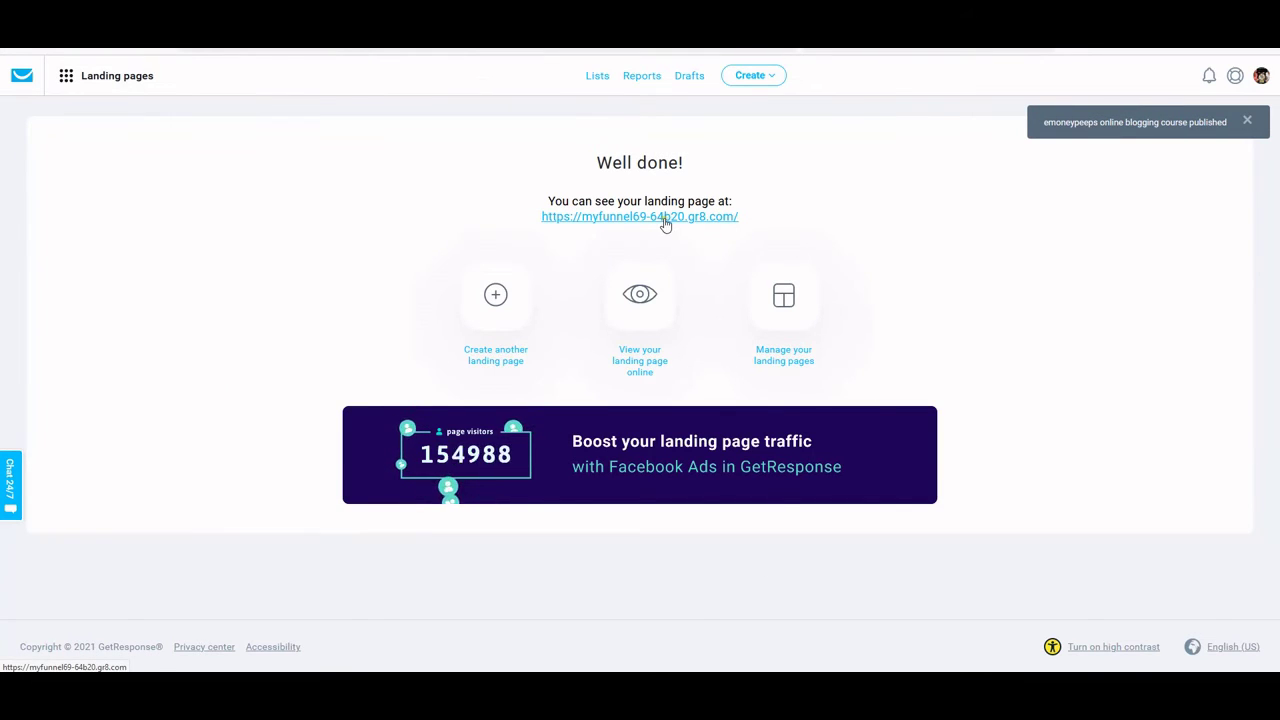
Open the published landing page in a new tab and put the cursor in the form's Name field
right_click(665, 220)
left_click(706, 235)
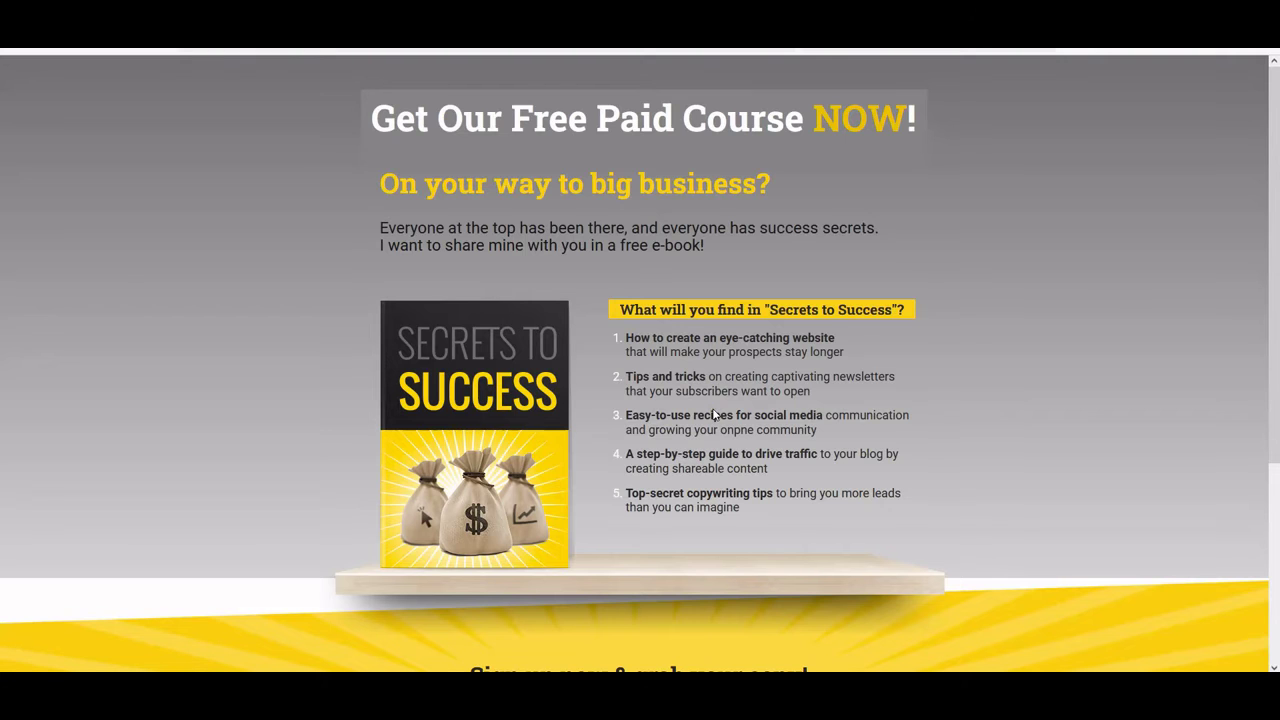
scroll(966, 423, "down", 3)
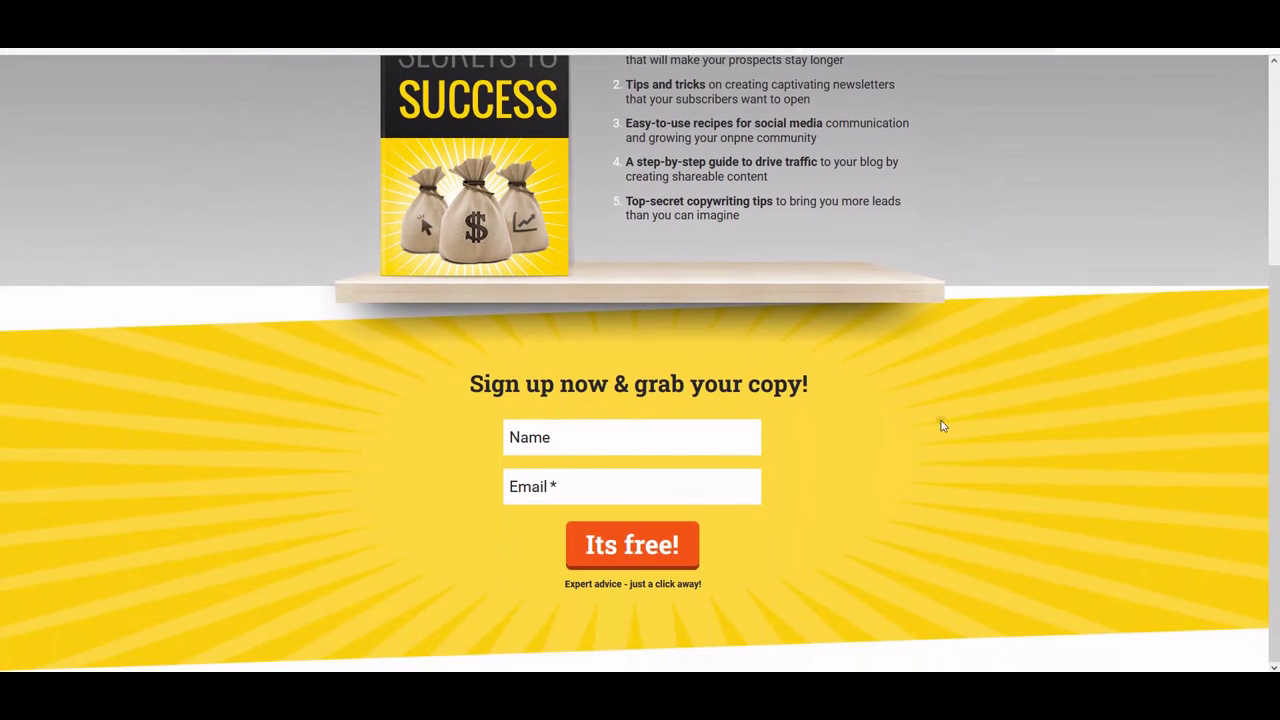
left_click(592, 441)
Enter a test e-mail address in the live form, then clear both the Name and Email fields
left_click(554, 485)
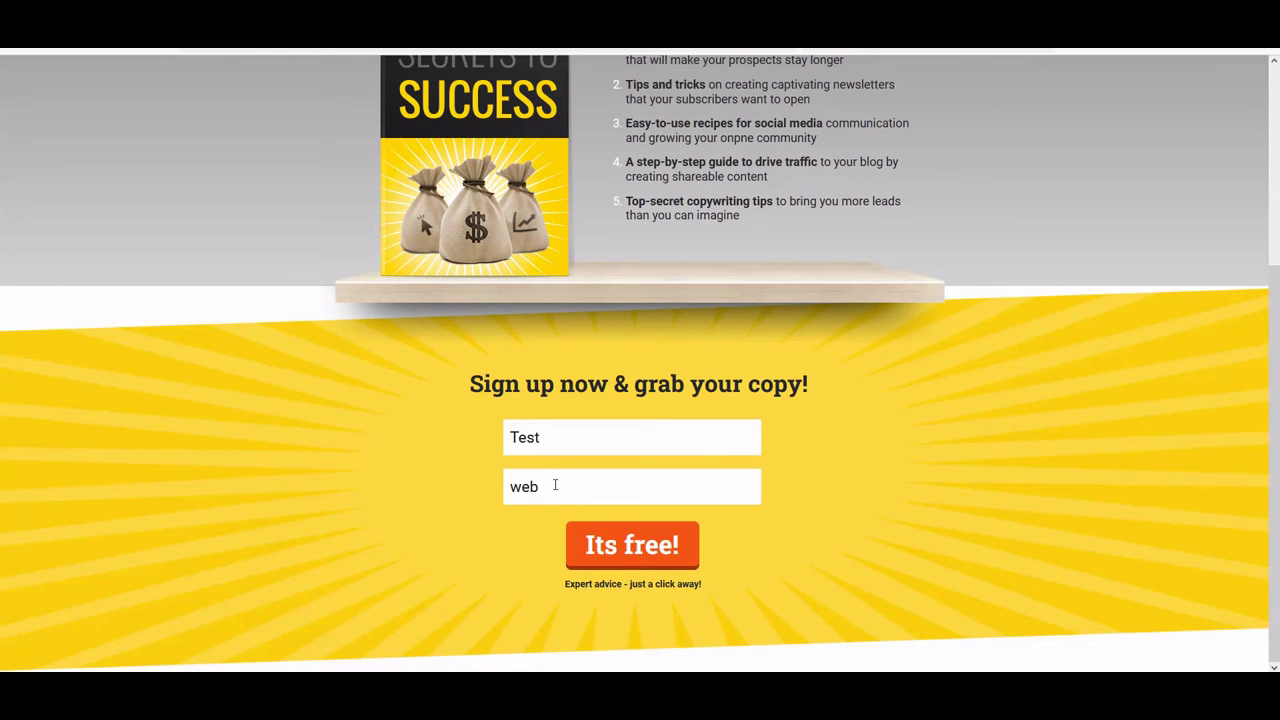
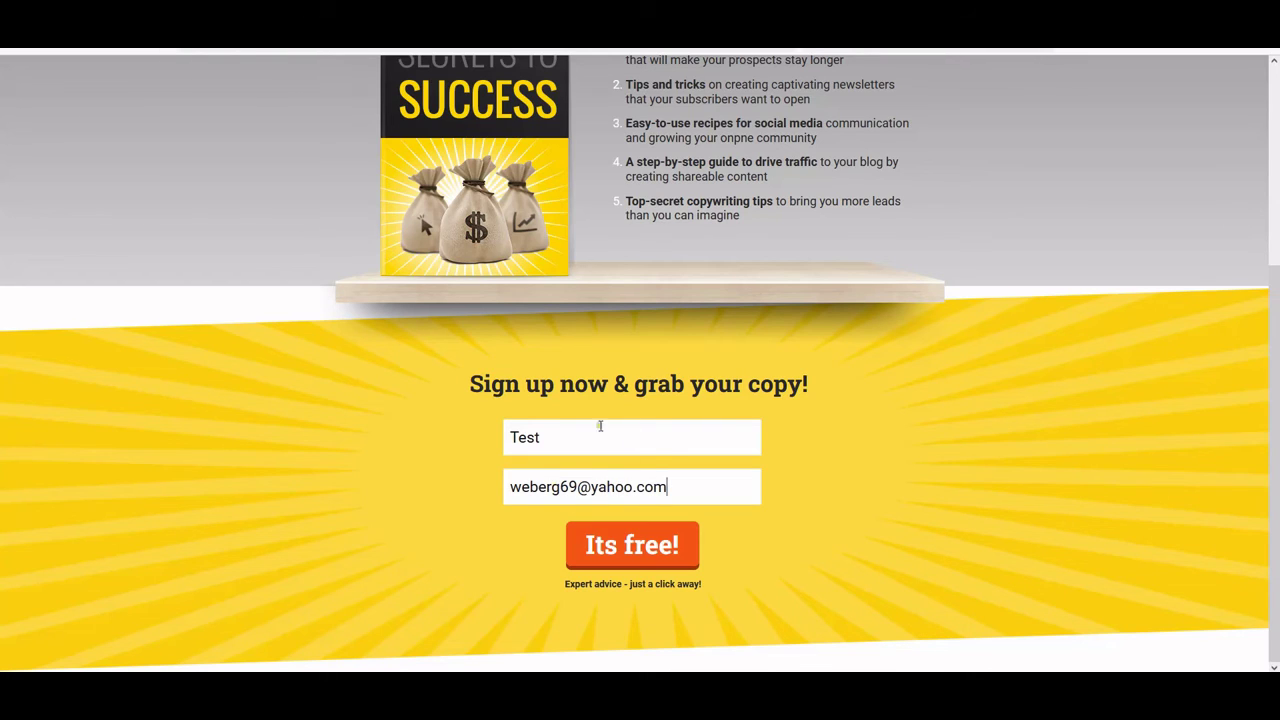
left_click_drag(681, 487, 486, 486)
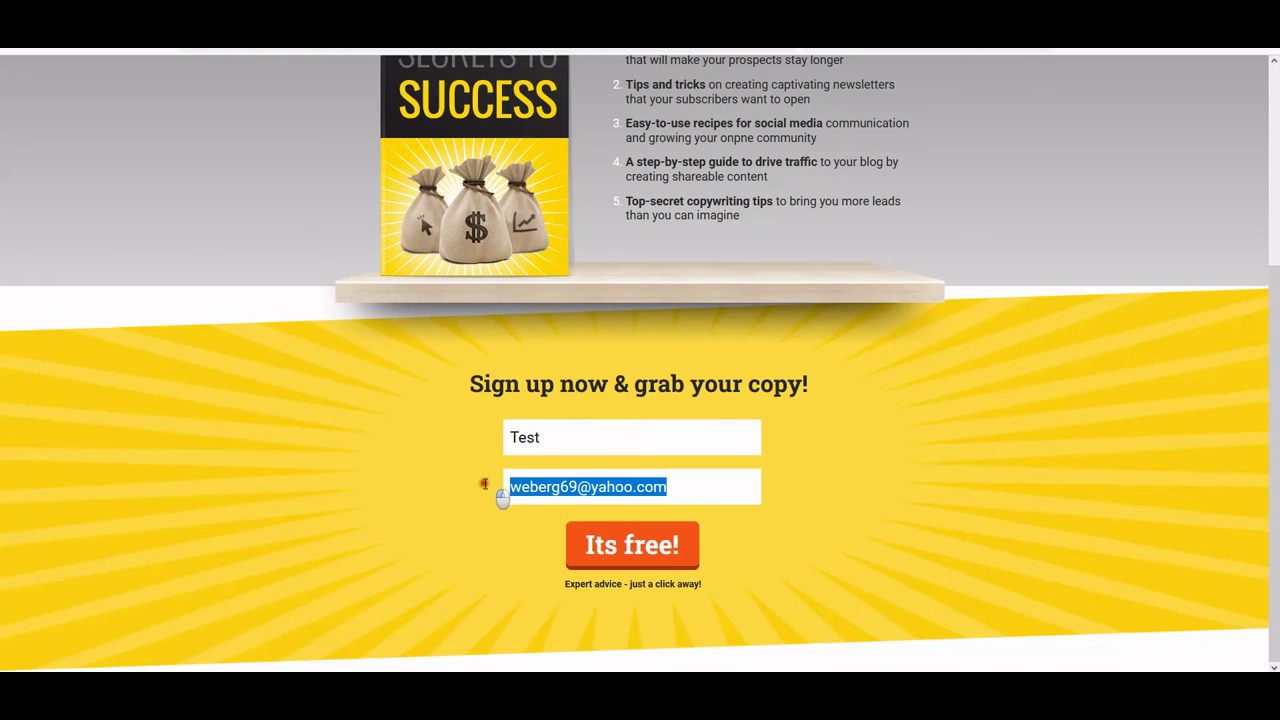
left_click_drag(560, 440, 503, 438)
key("BackSpace")
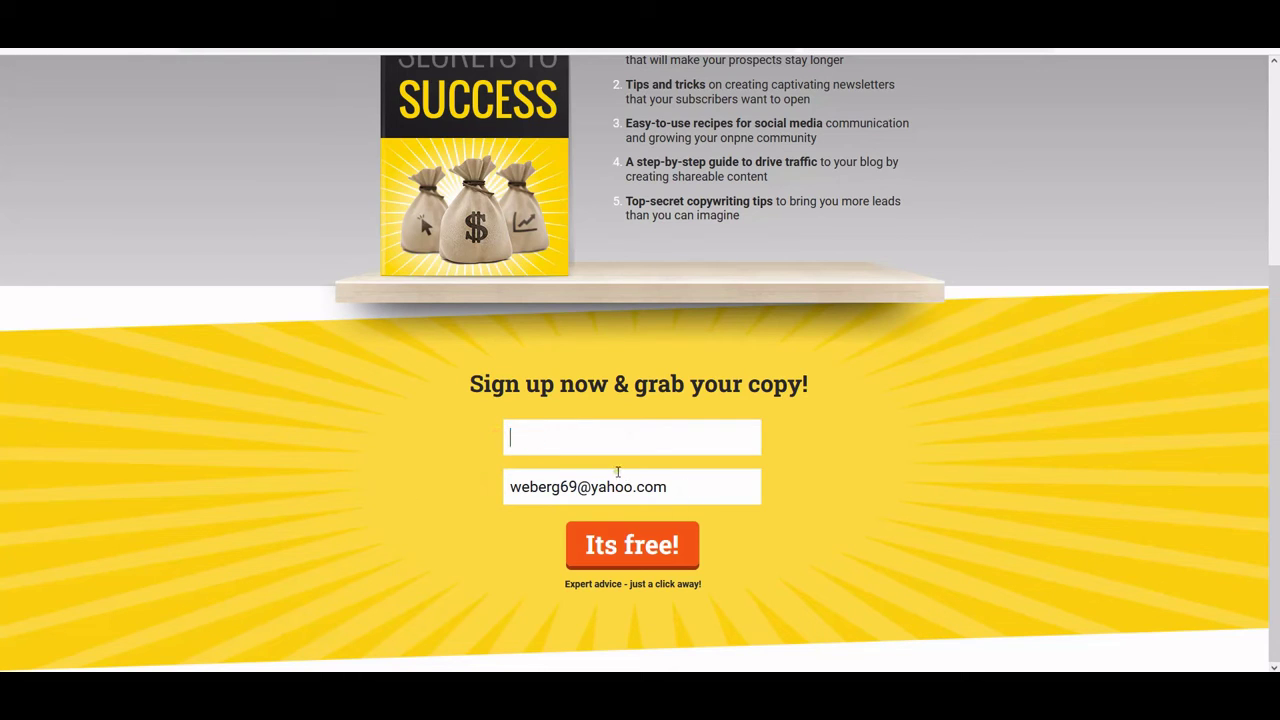
left_click_drag(681, 487, 462, 490)
key("BackSpace")
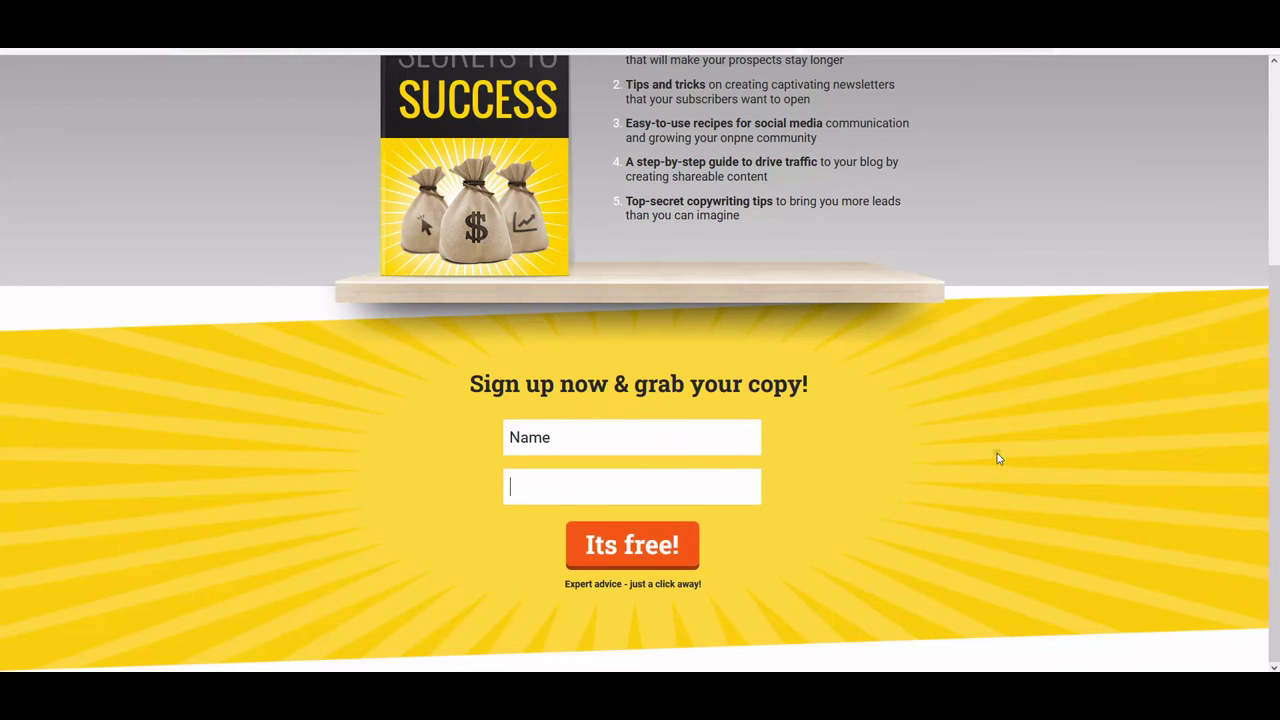
scroll(997, 458, "up", 3)
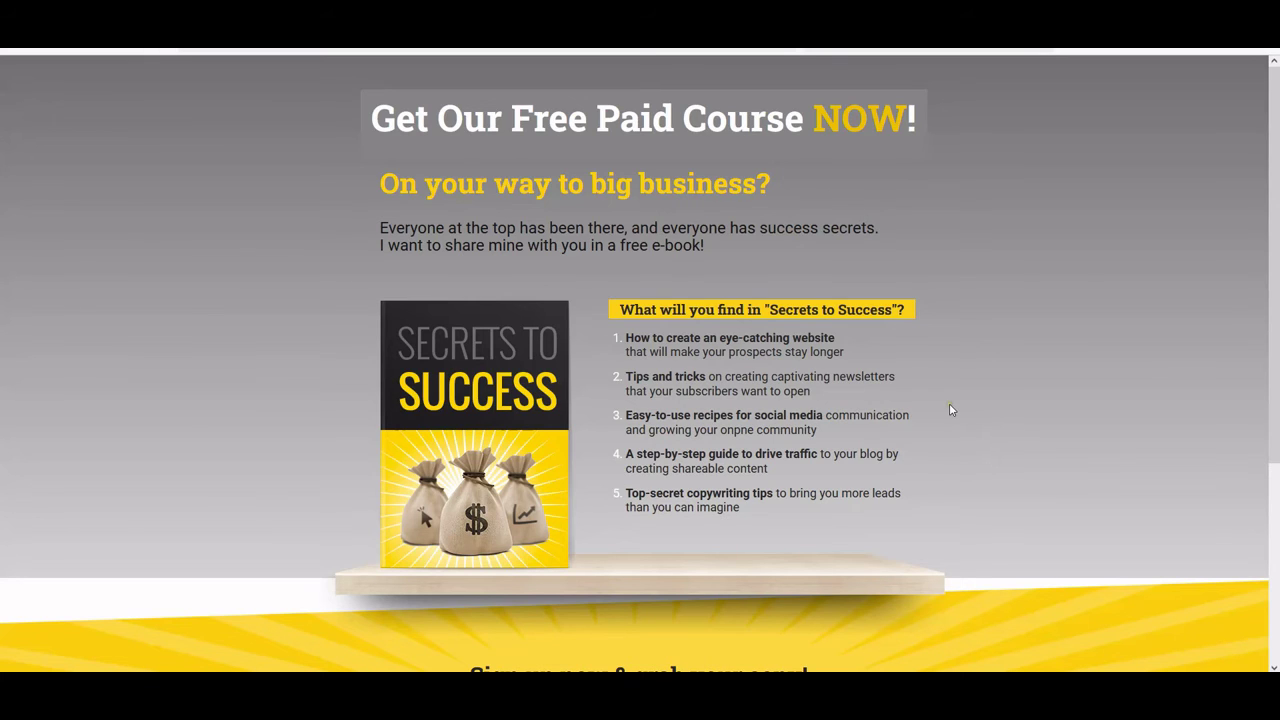
Close the live page tab with Ctrl+W and go to Landing pages from the apps menu
scroll(740, 332, "down", 2)
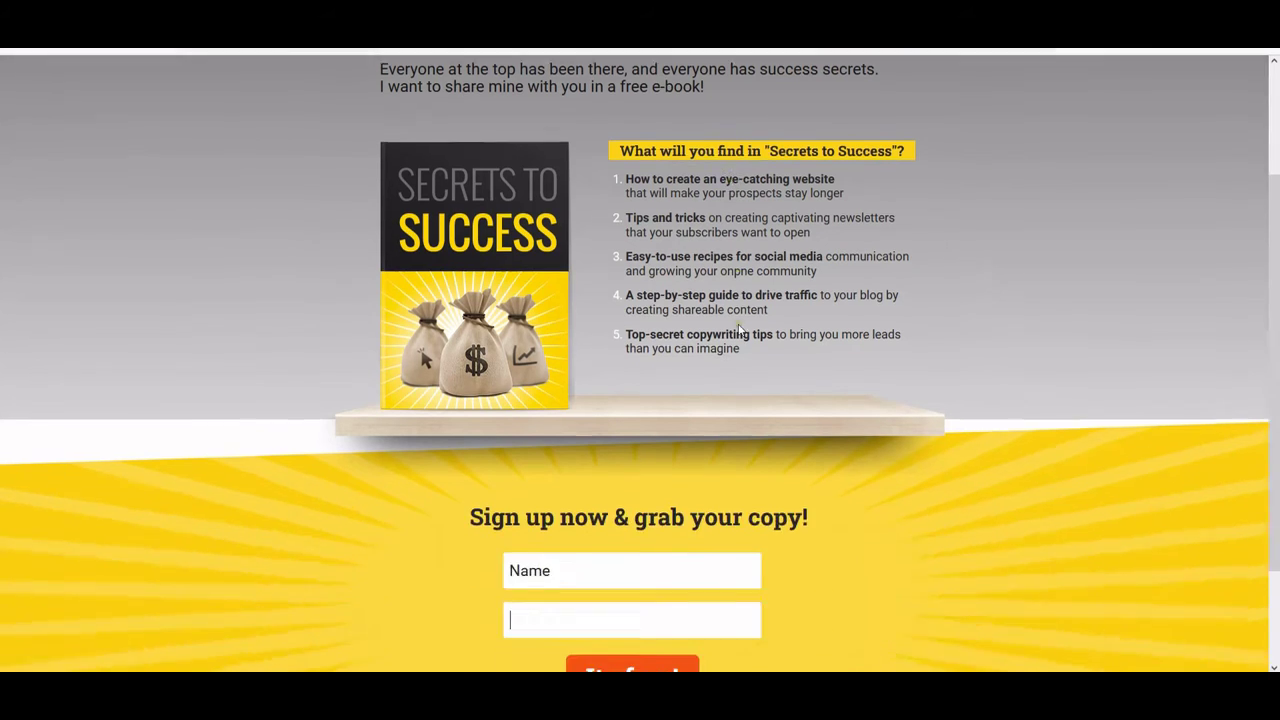
scroll(740, 332, "up", 2)
left_click(300, 38)
right_click(293, 44)
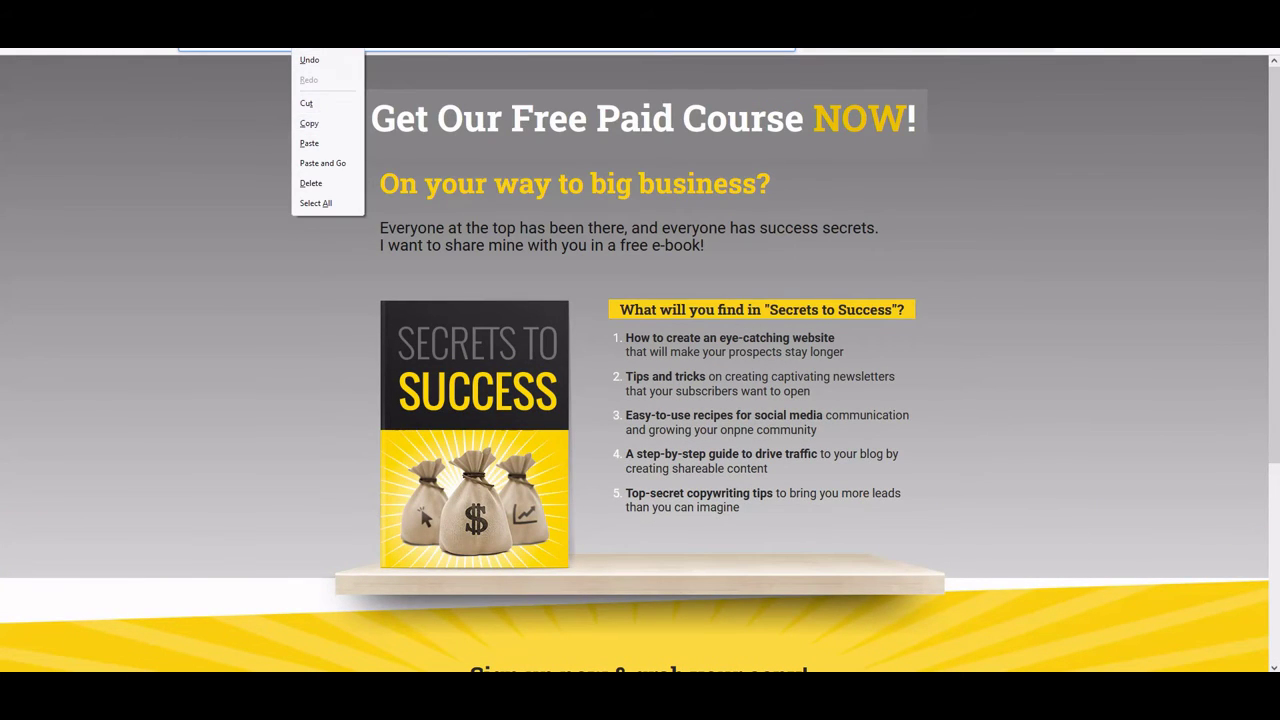
key("Escape")
key("ctrl+w")
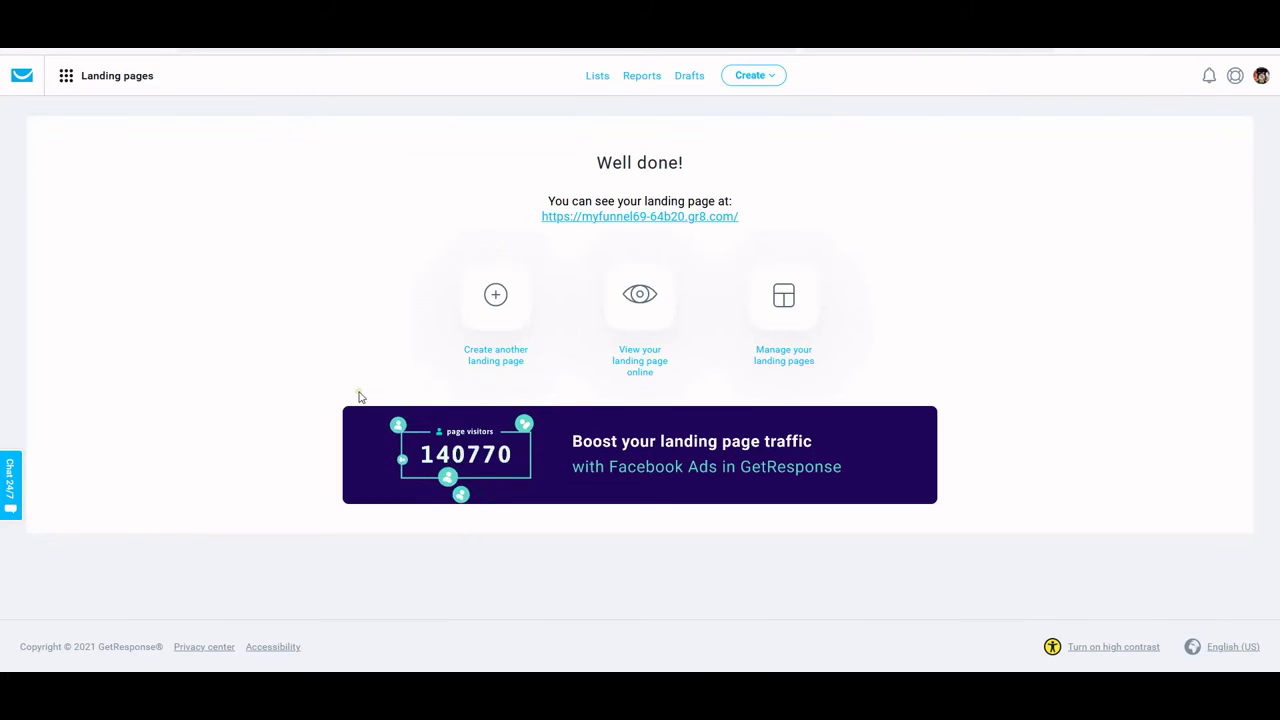
left_click(64, 79)
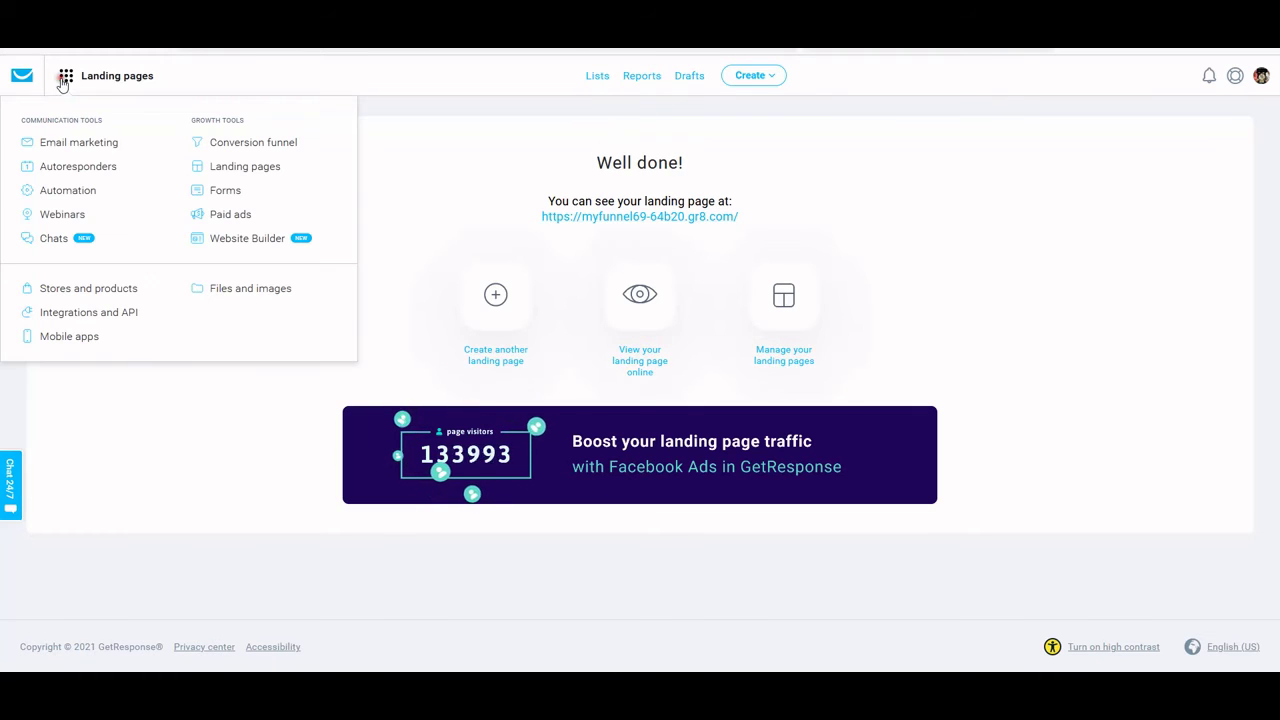
left_click(255, 169)
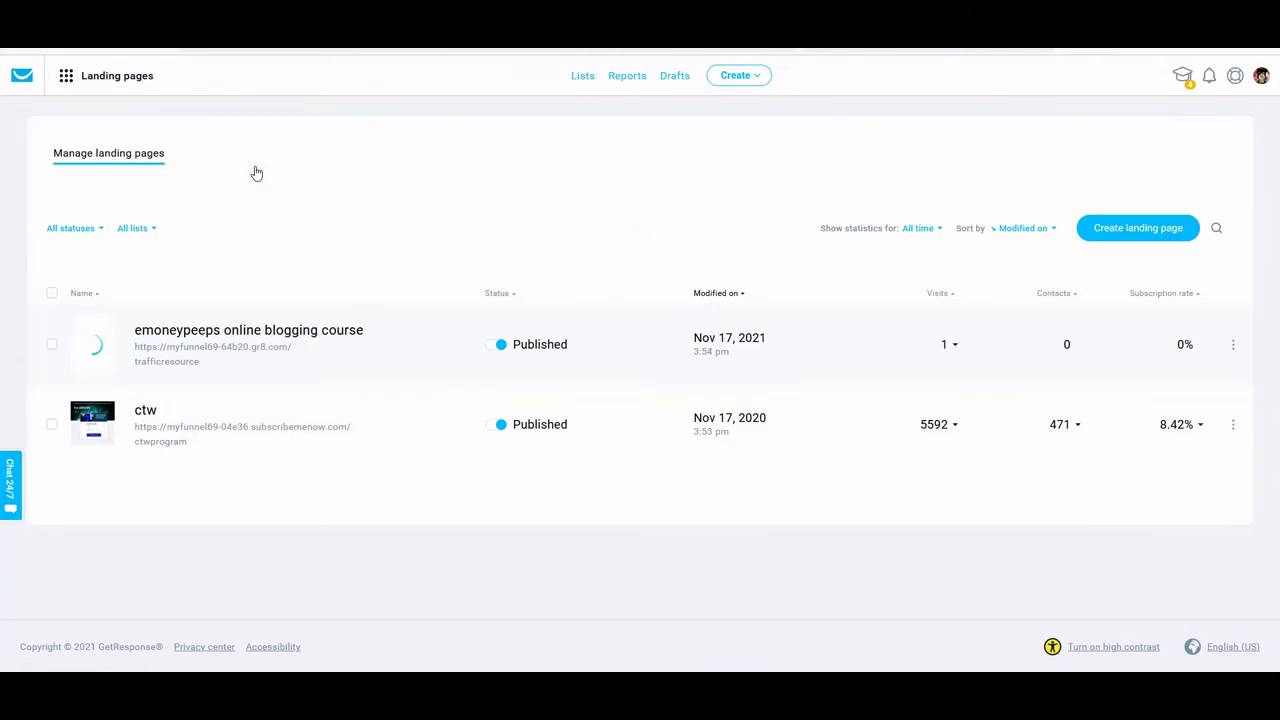
Open the ⋮ menu on the emoneypeeps online blogging course row, showing View online, Edit page, Edit settings
left_click(1233, 344)
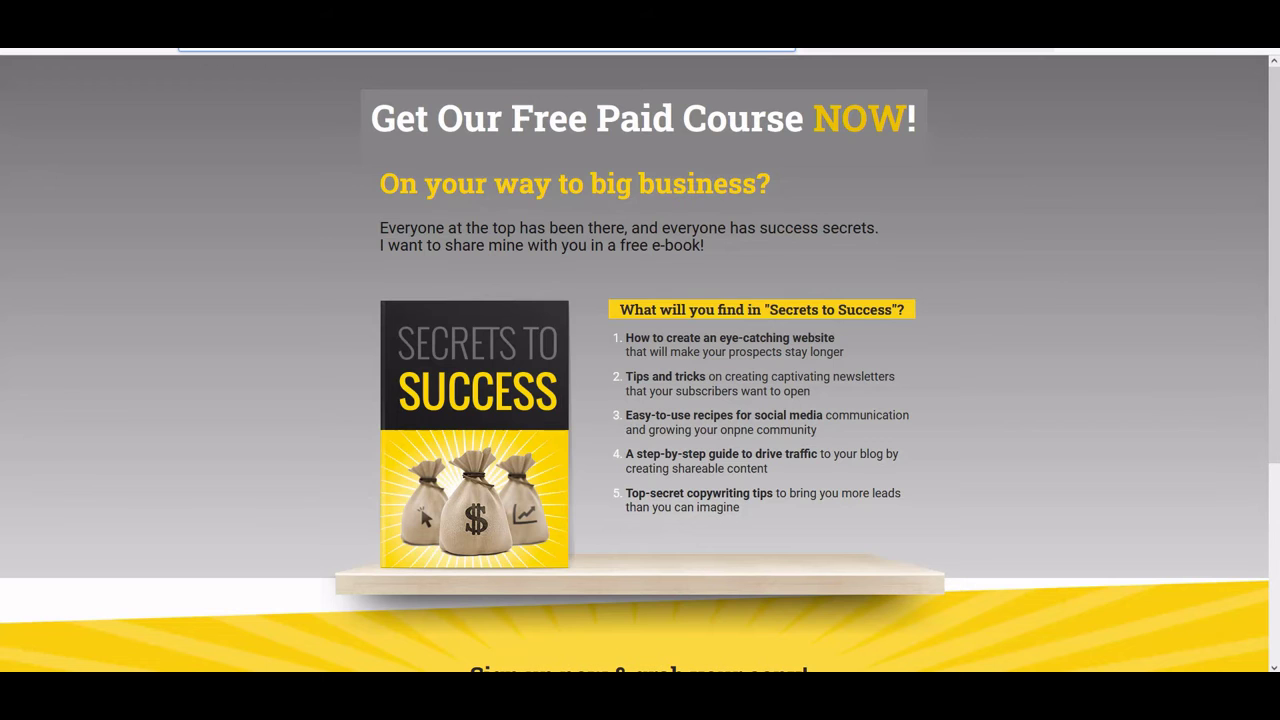
key("ctrl+w")
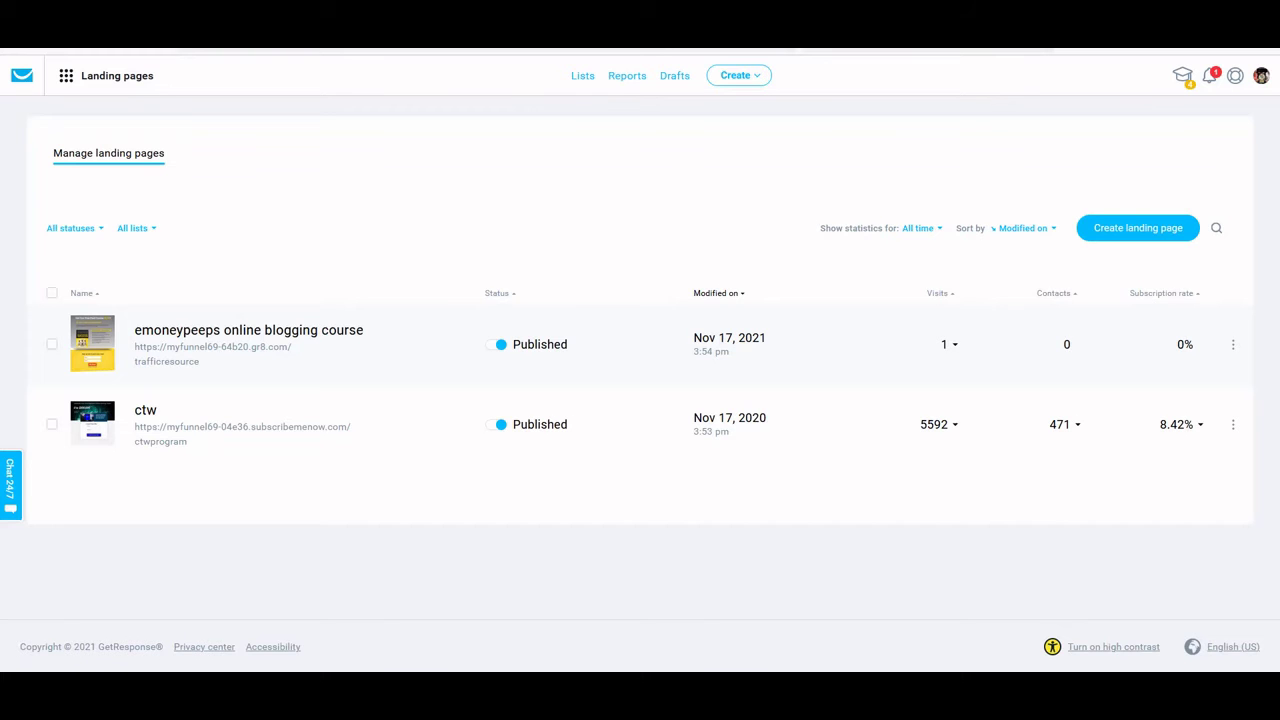
left_click(1232, 345)
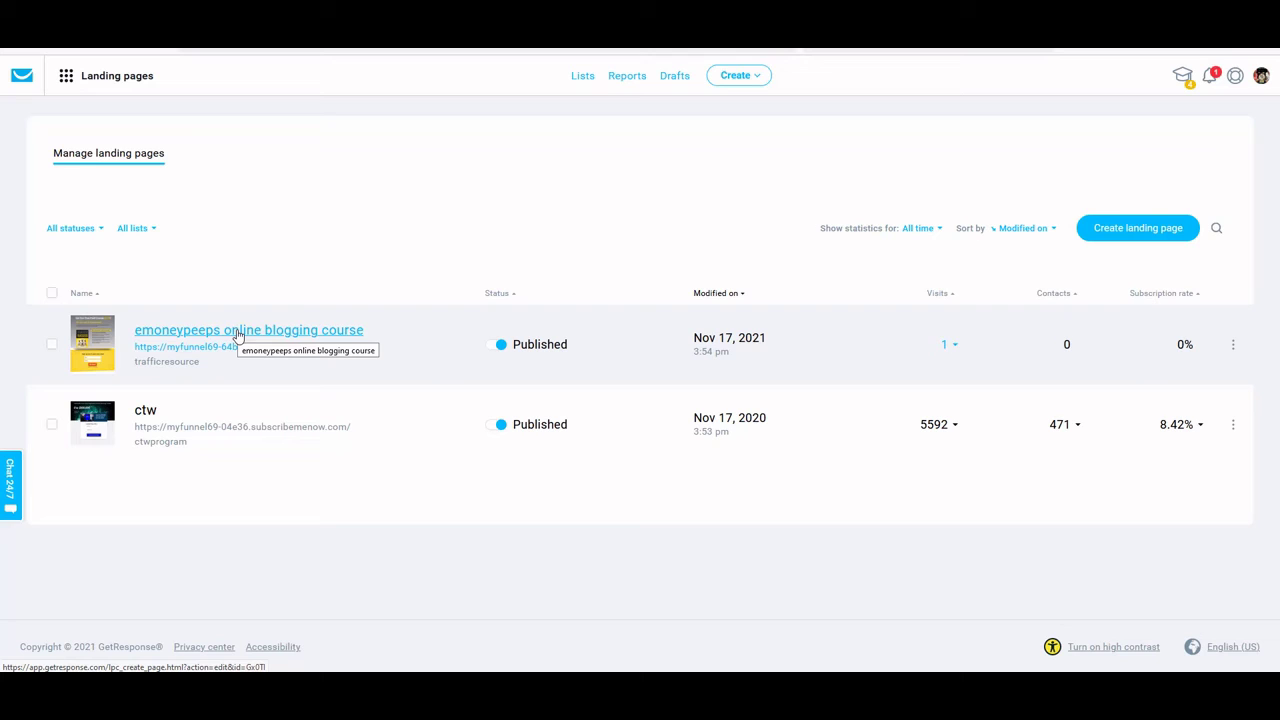
left_click(1233, 344)
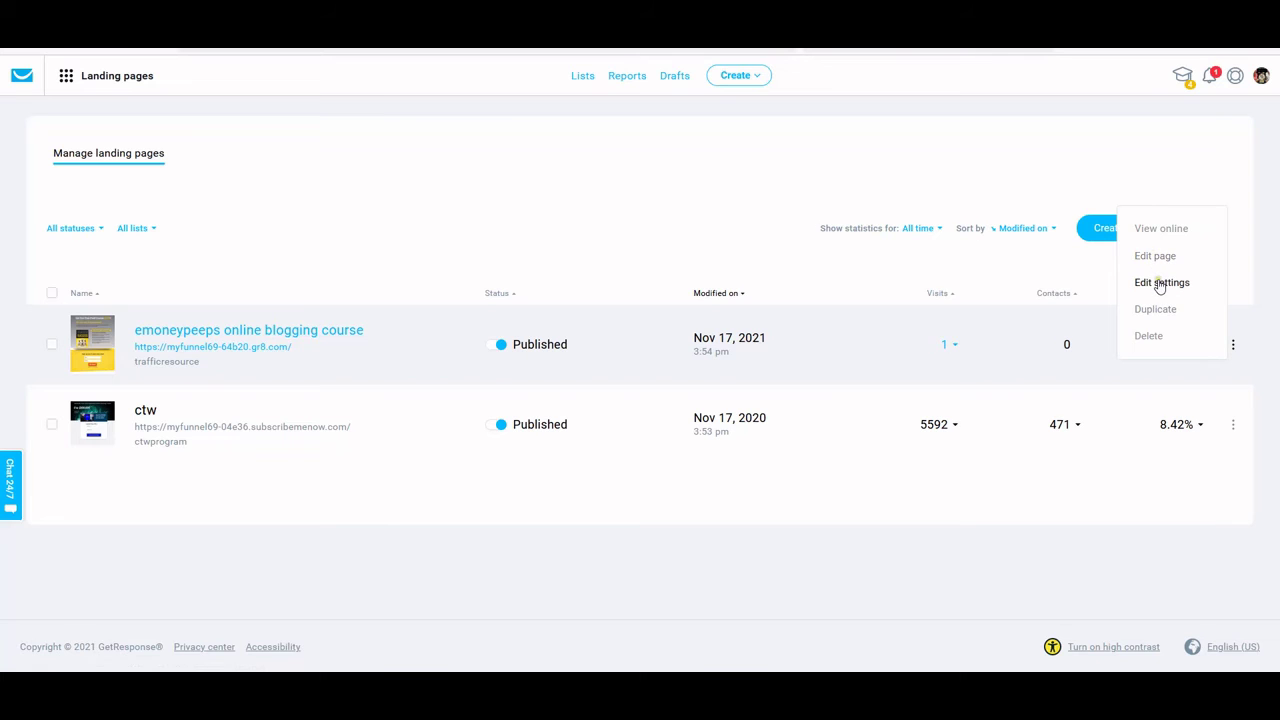
In the blogging course page's settings, switch the subdomain's domain from gr8.com to getresponsepages.com
left_click(1160, 283)
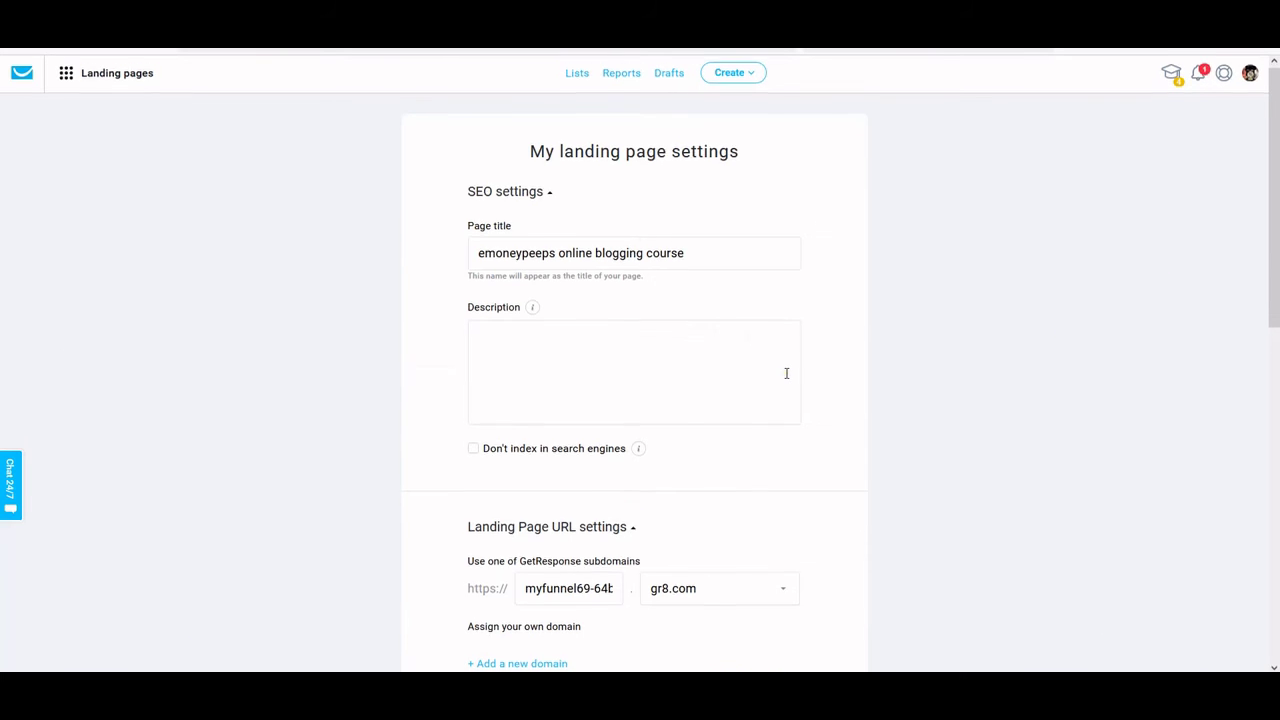
scroll(786, 373, "down", 1)
scroll(703, 404, "down", 2)
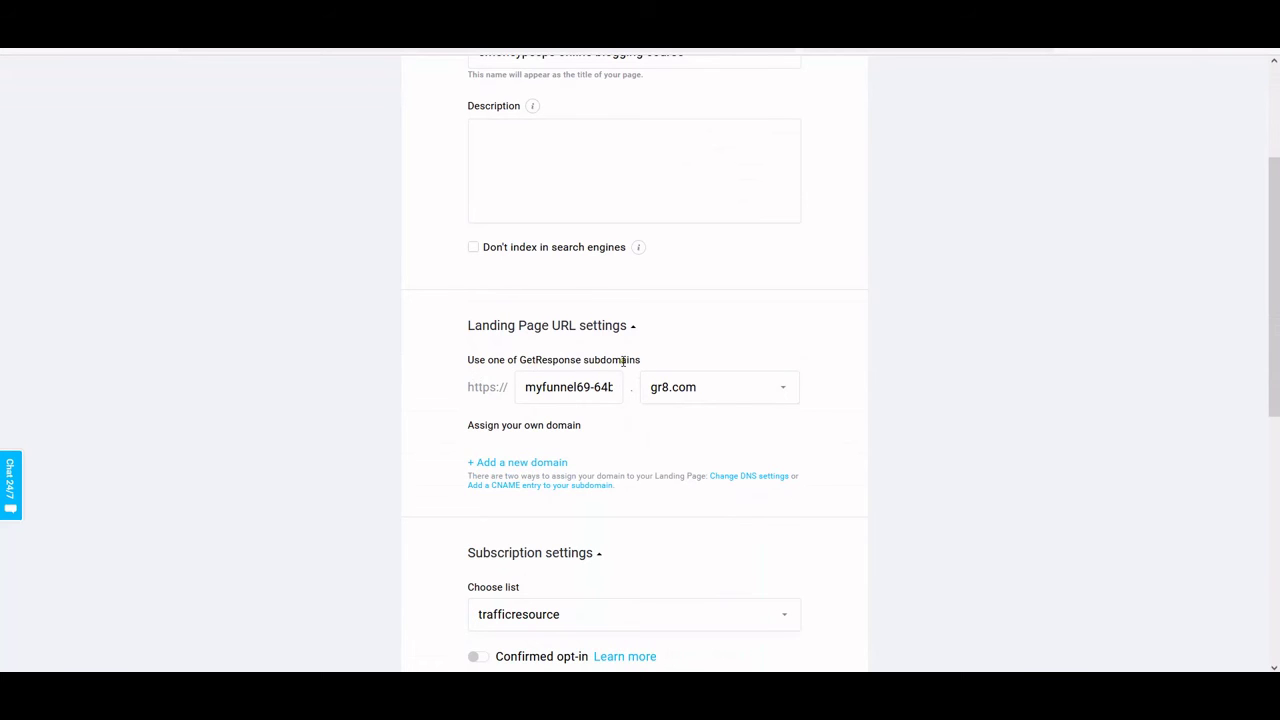
scroll(649, 366, "down", 1)
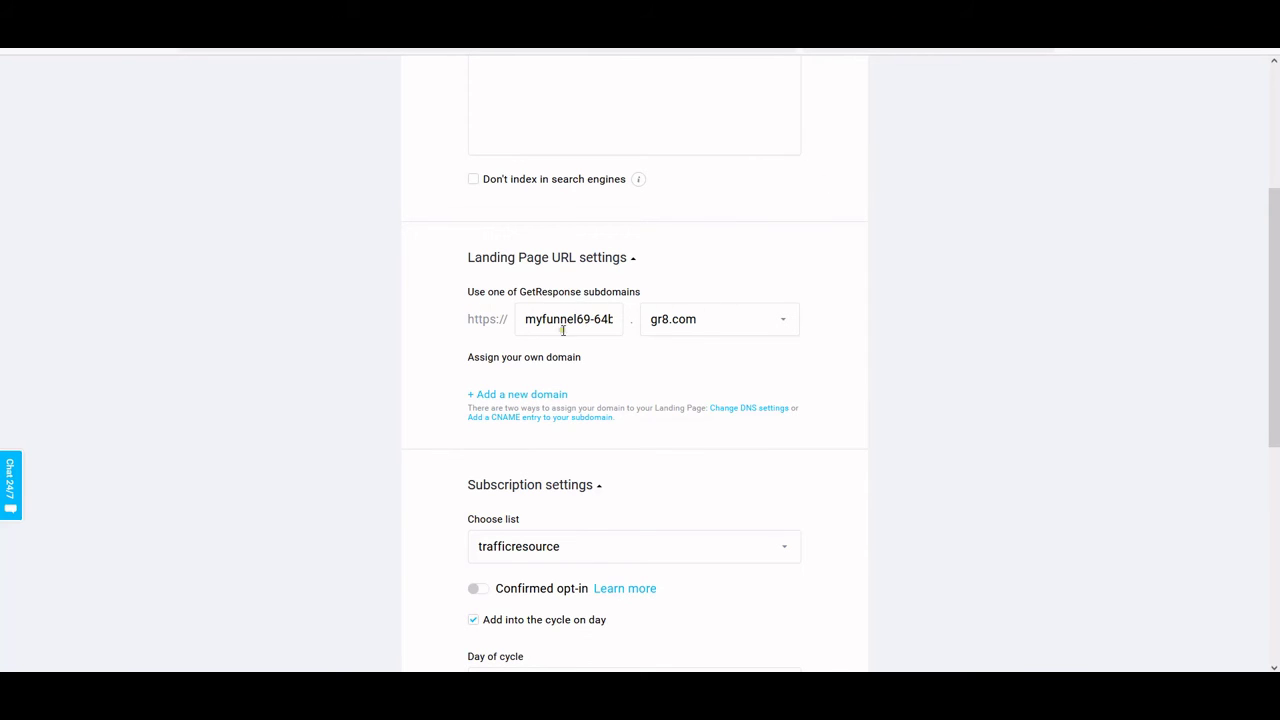
left_click(785, 319)
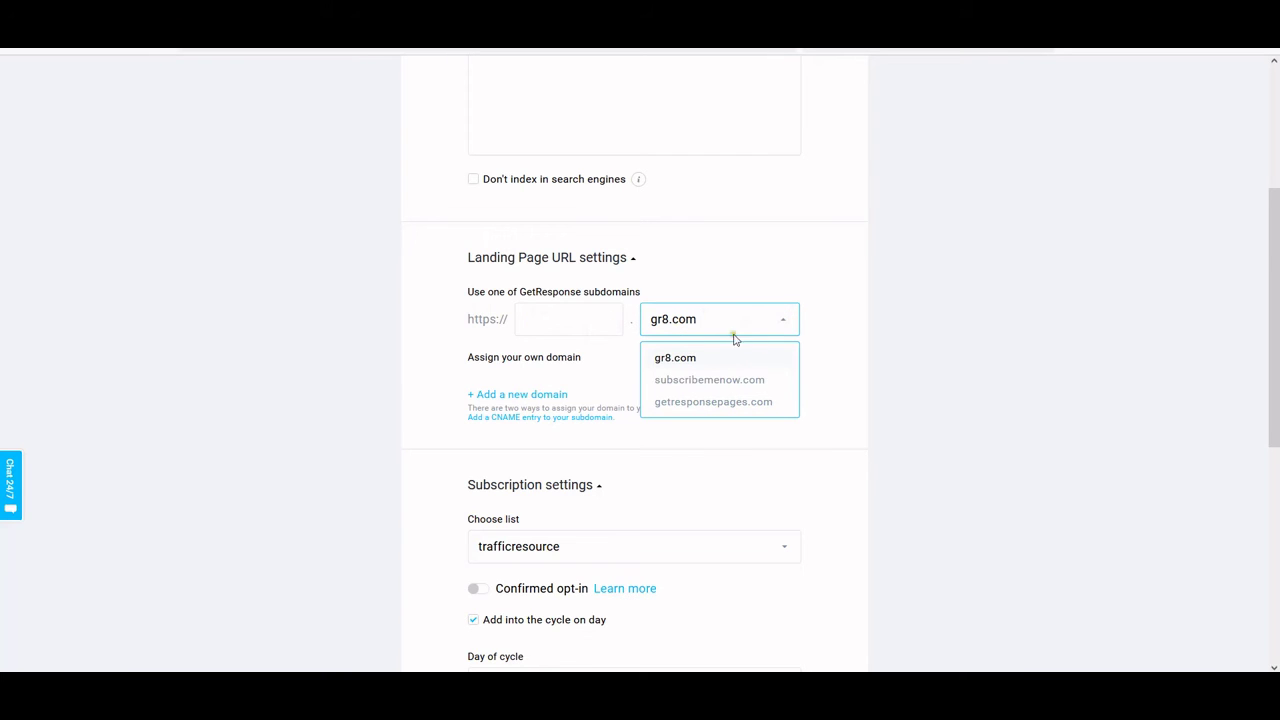
left_click(715, 404)
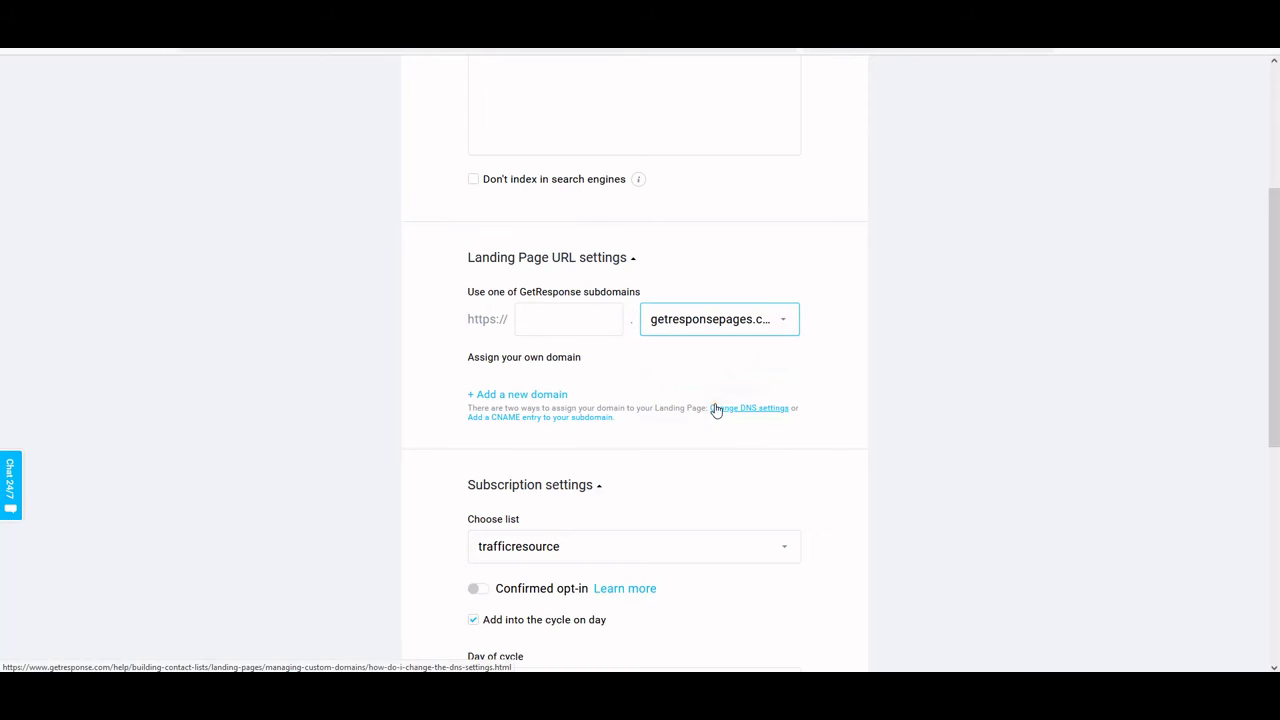
left_click(558, 319)
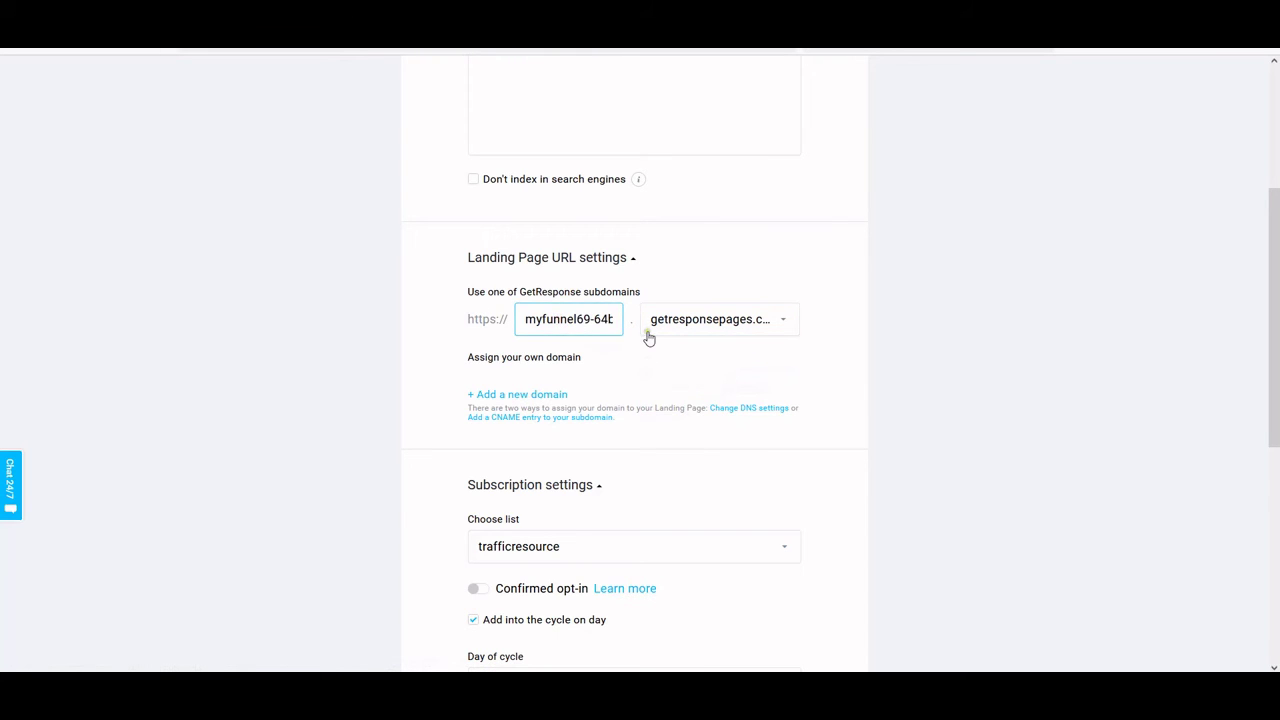
left_click(750, 326)
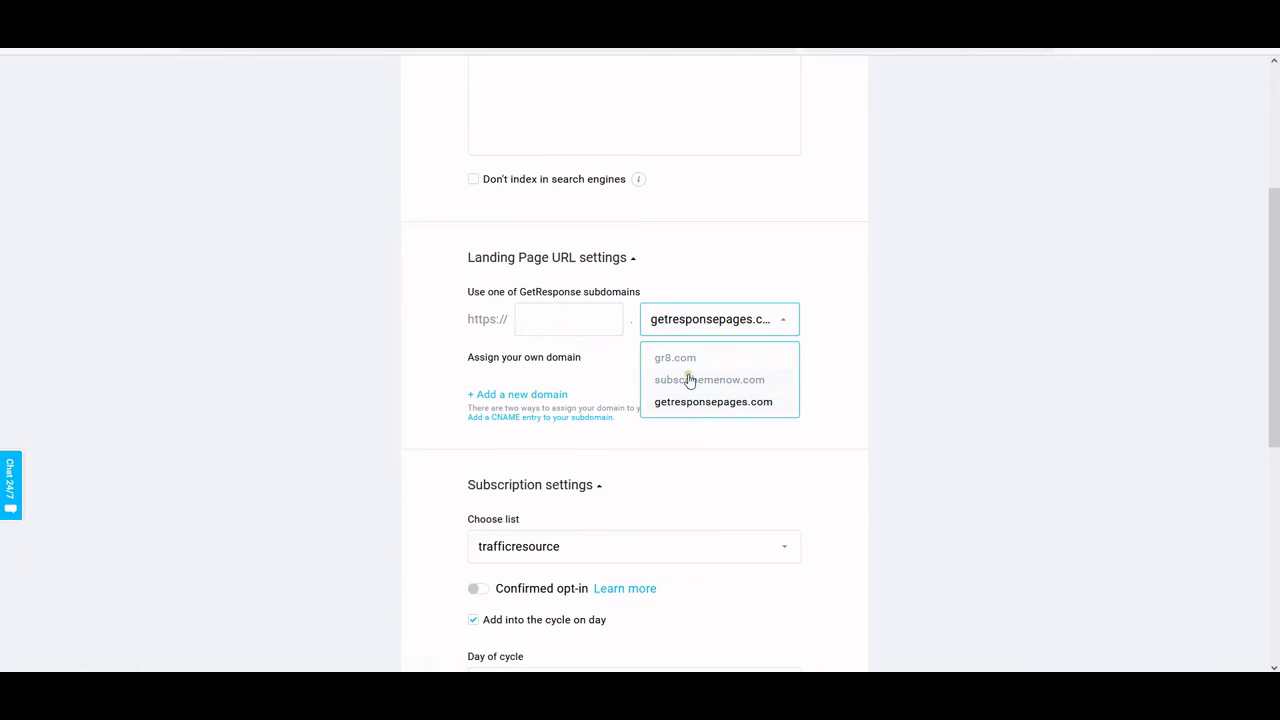
scroll(731, 390, "down", 5)
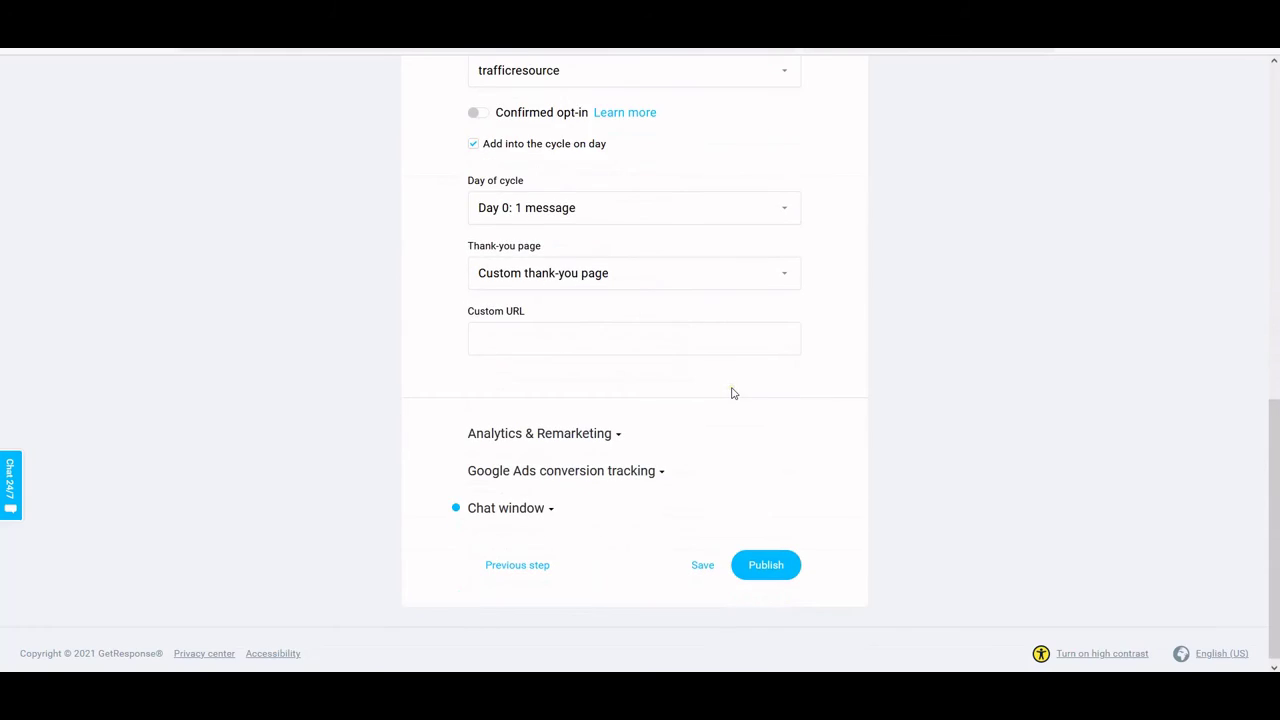
left_click(626, 338)
key("ctrl+v")
scroll(637, 420, "up", 2)
scroll(731, 414, "down", 2)
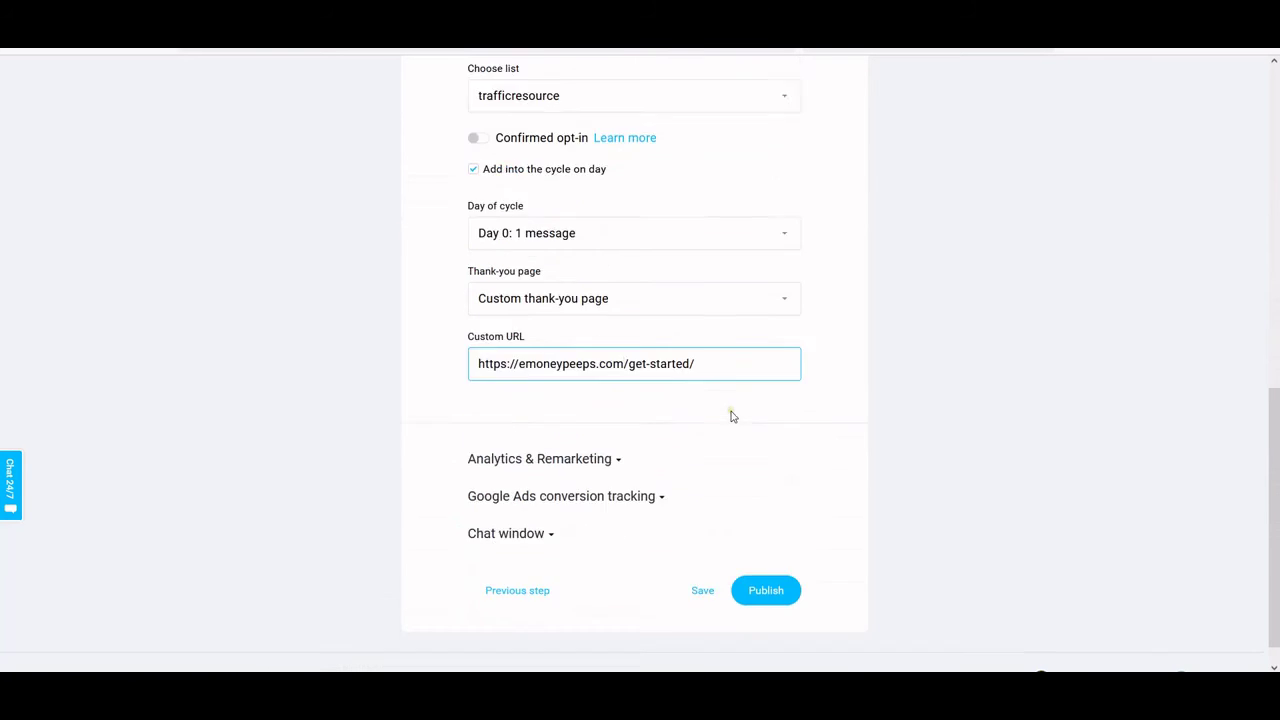
scroll(1077, 251, "up", 3)
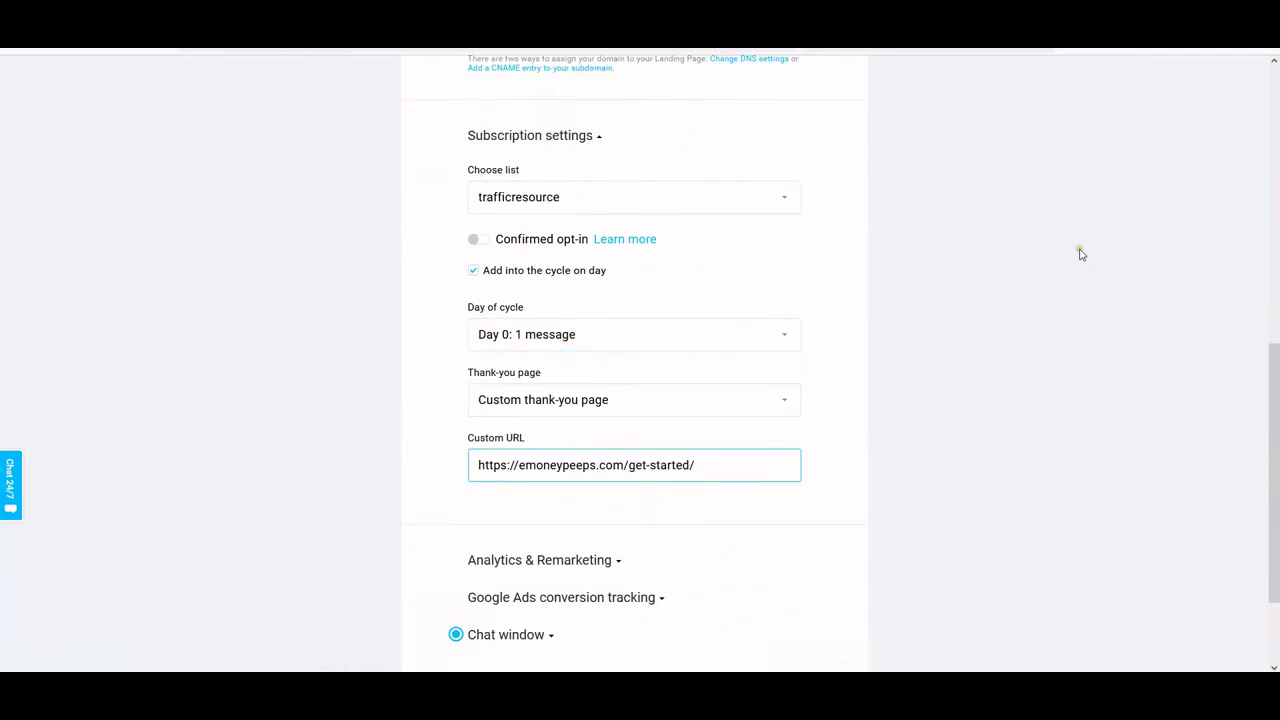
scroll(715, 288, "up", 2)
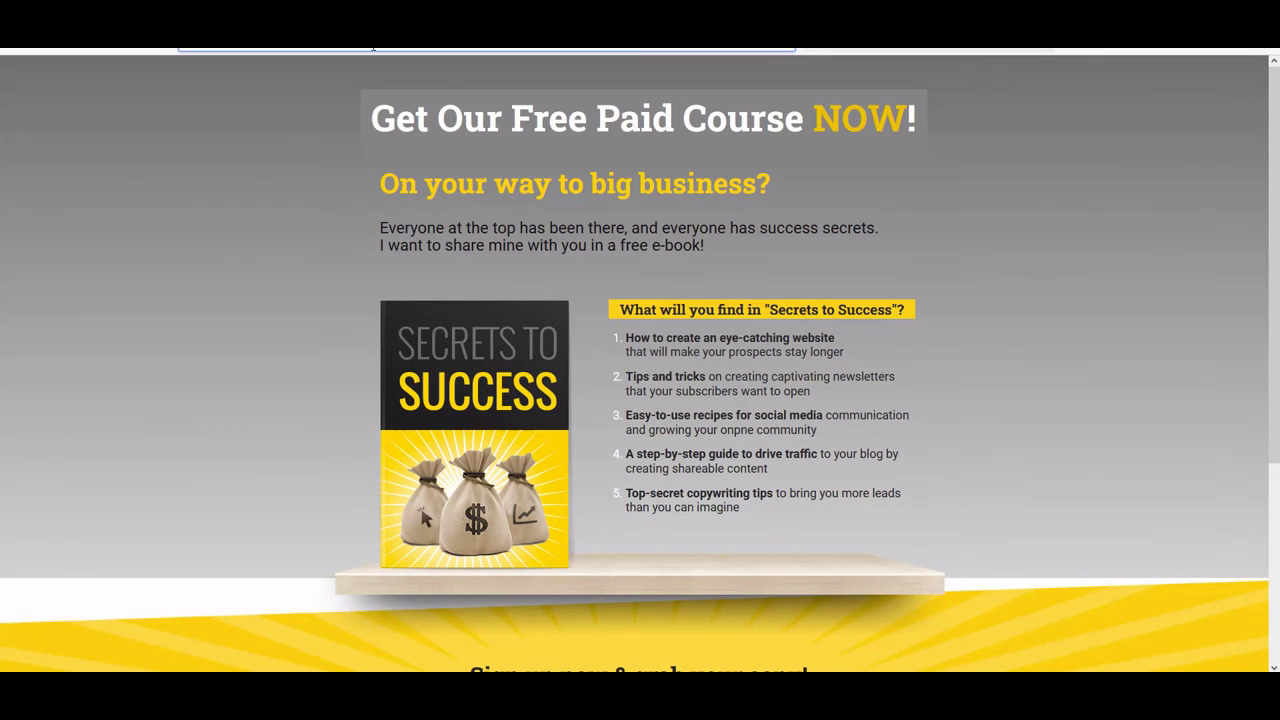
left_click(373, 46)
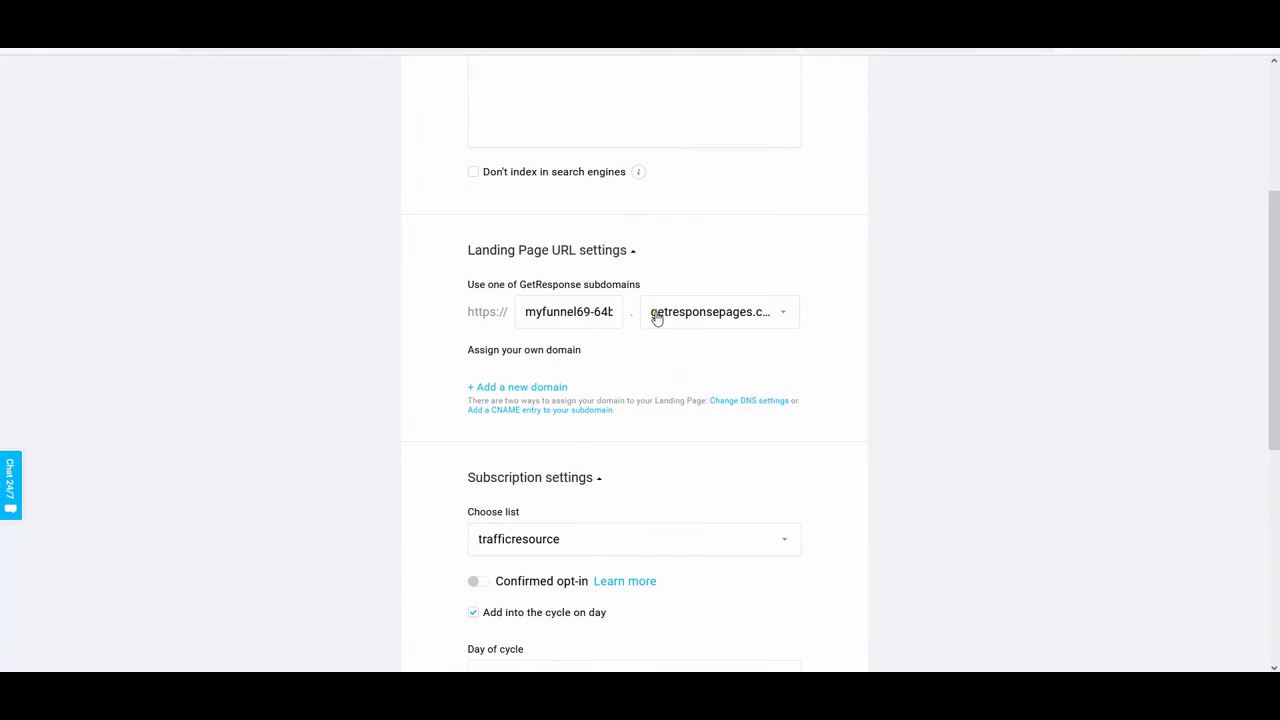
Change the landing page's domain to subscribemenow.com
left_click(657, 314)
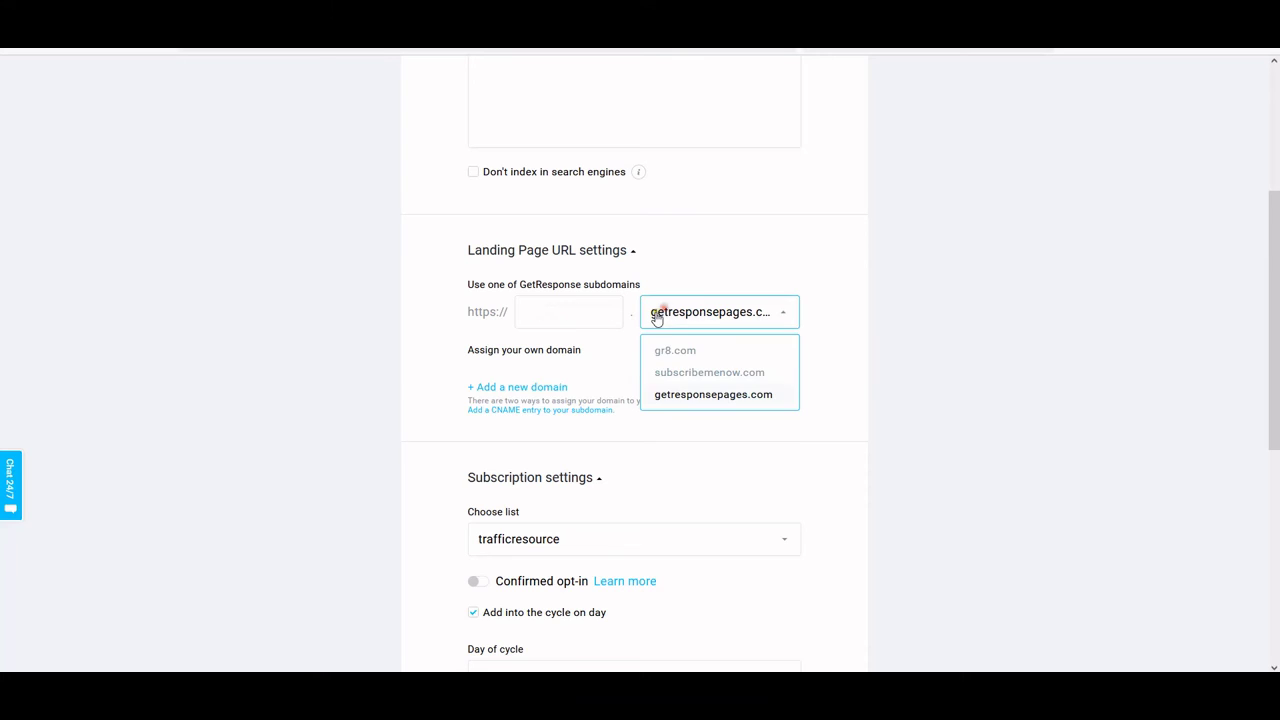
left_click(695, 377)
left_click(557, 317)
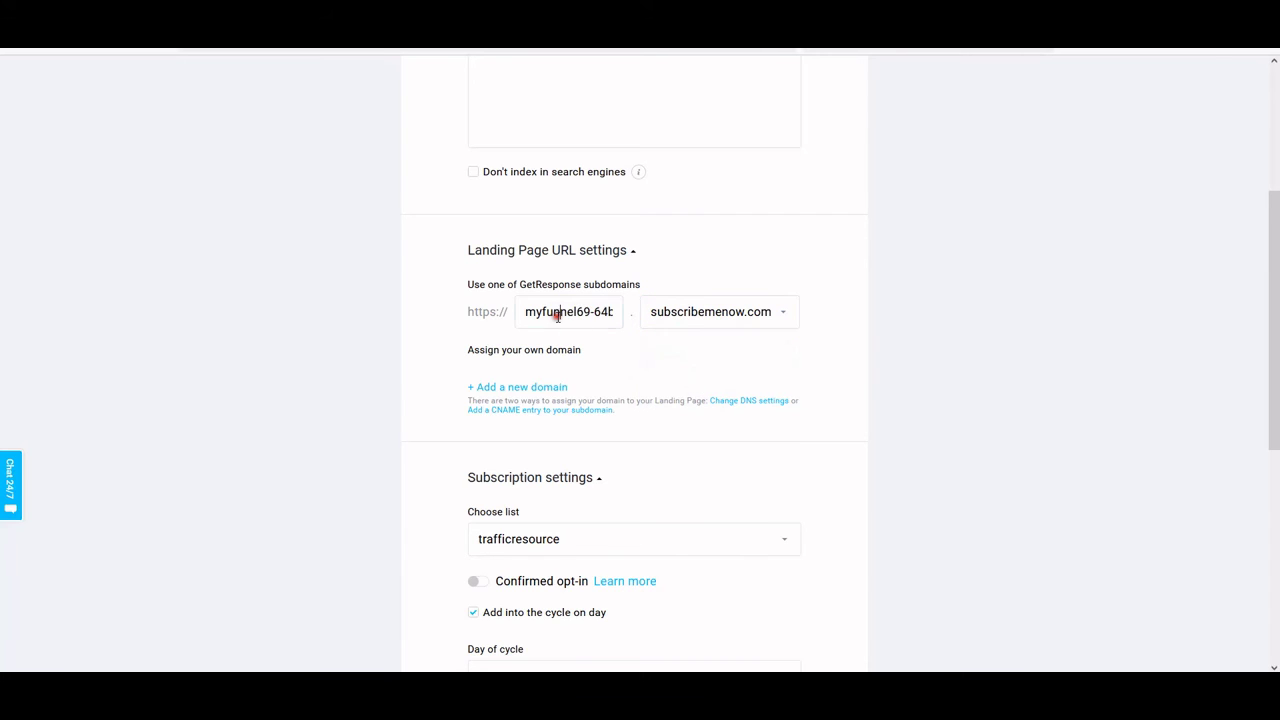
scroll(714, 343, "down", 5)
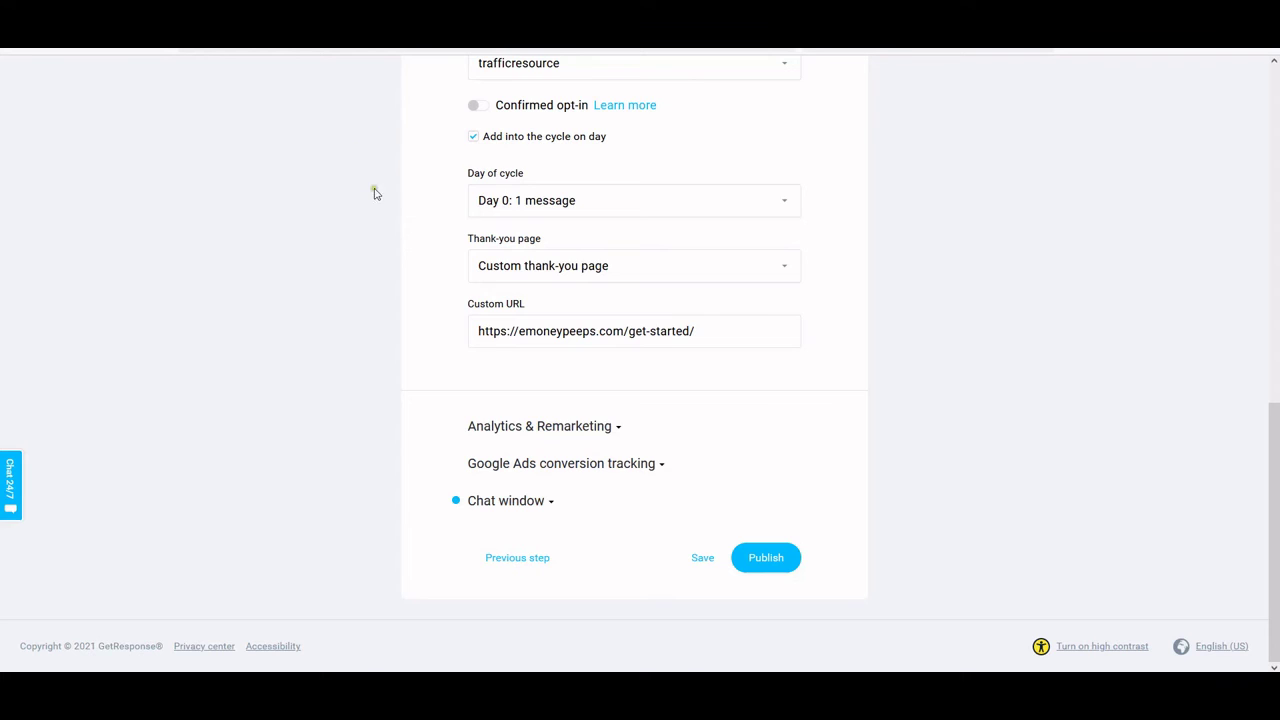
scroll(371, 194, "up", 10)
Return to Landing pages from the apps grid and try the live page's Name and Email fields
left_click(66, 76)
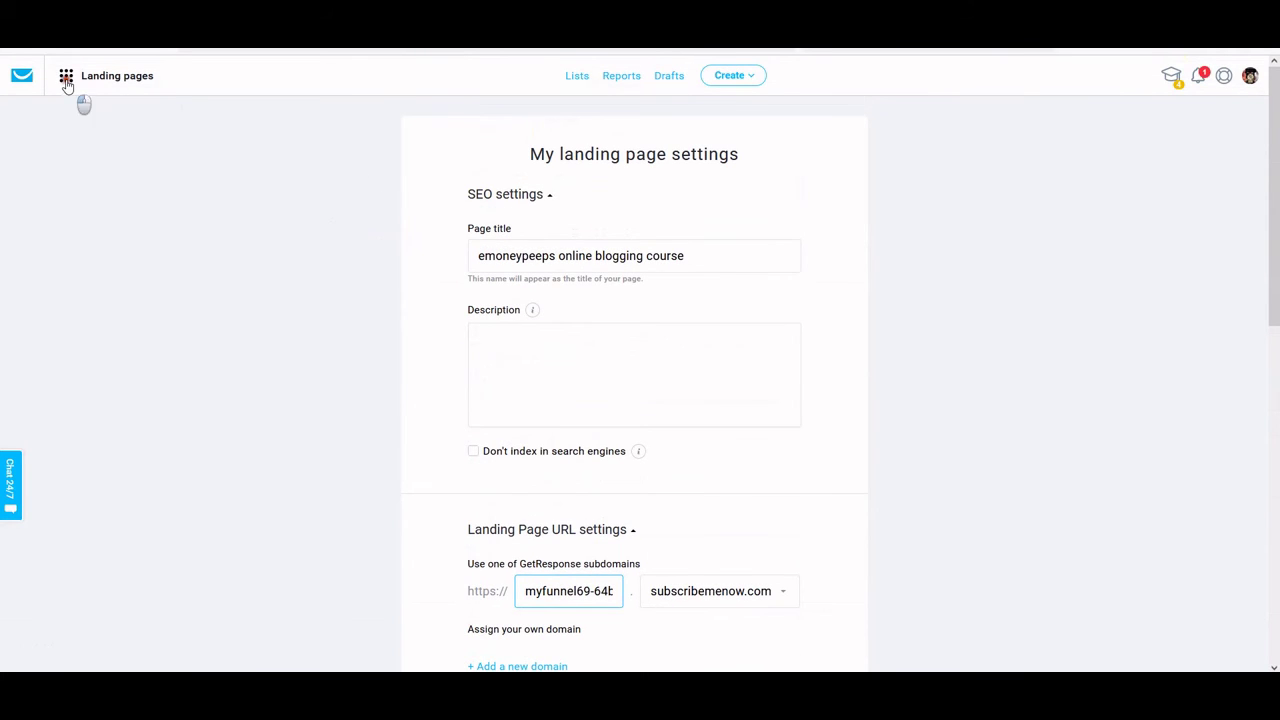
left_click(247, 167)
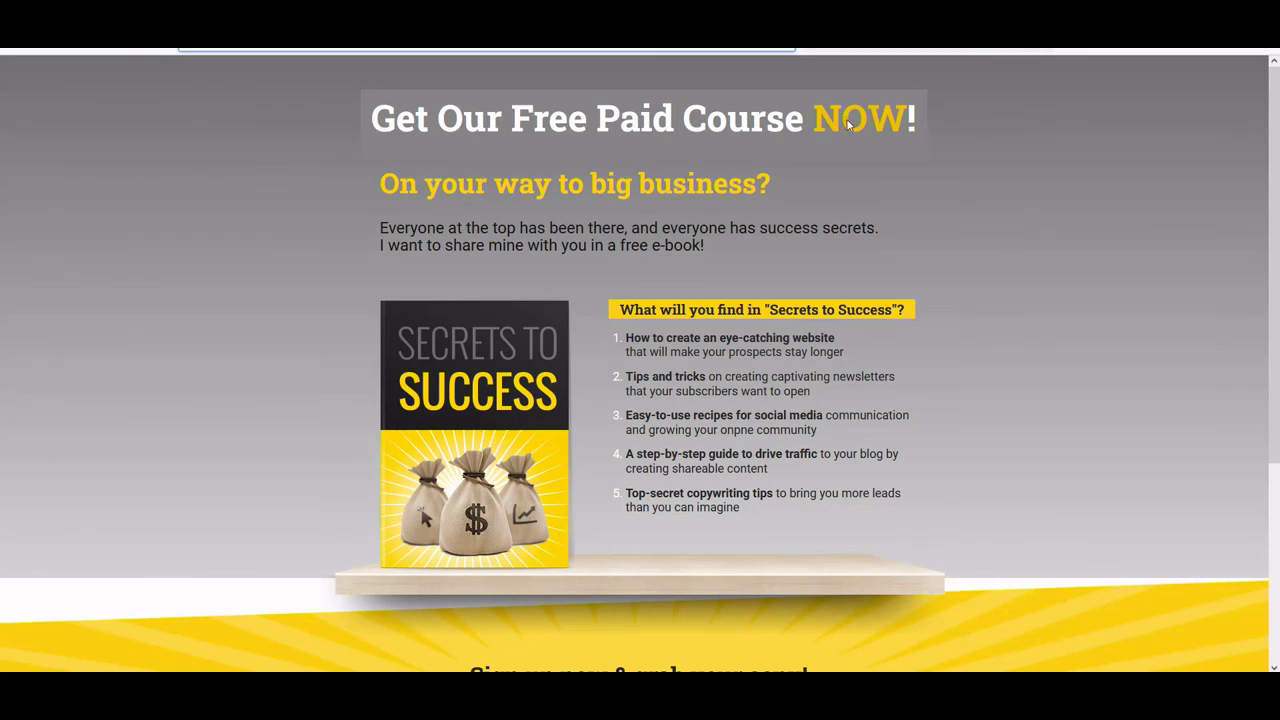
scroll(1145, 300, "down", 3)
left_click(586, 437)
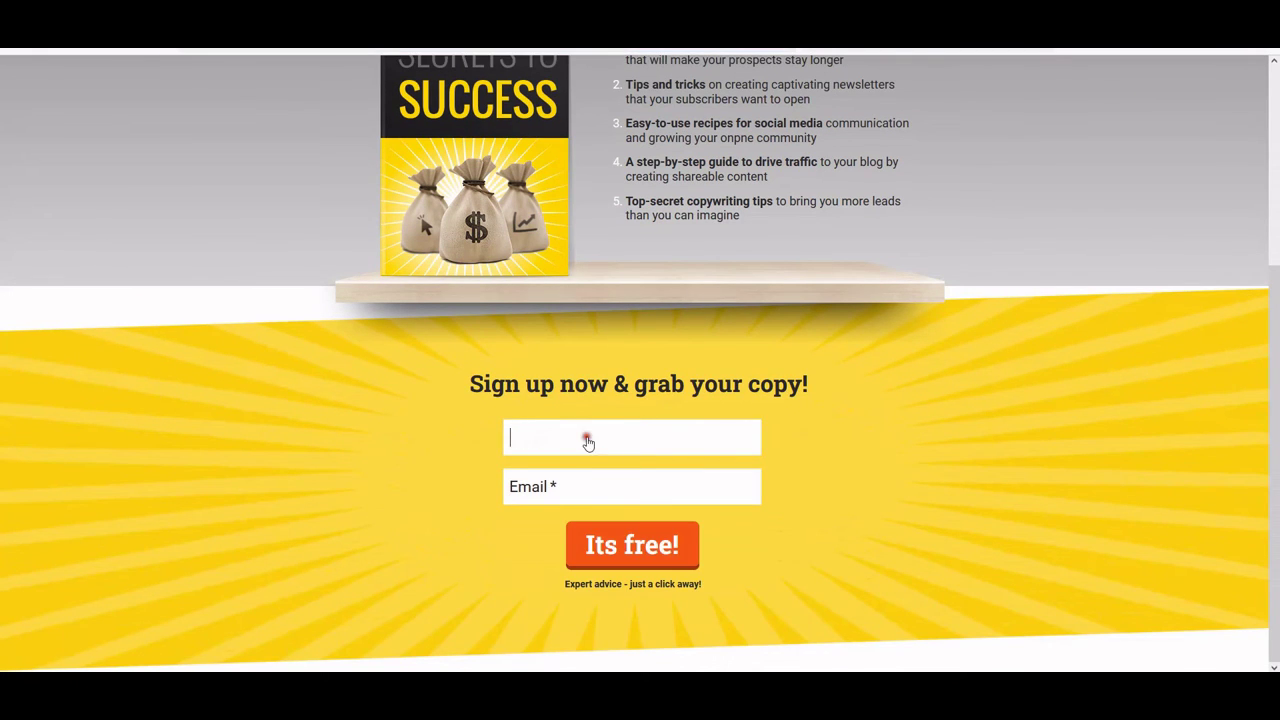
left_click(596, 492)
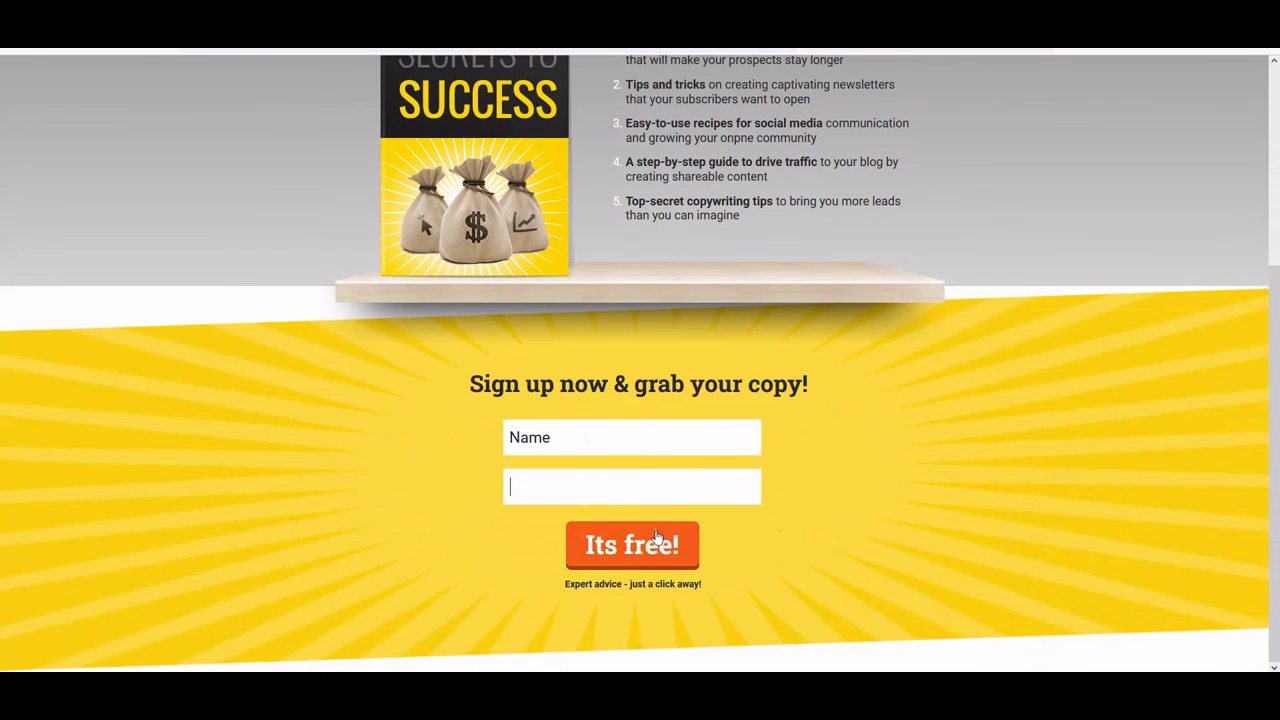
scroll(1033, 380, "up", 3)
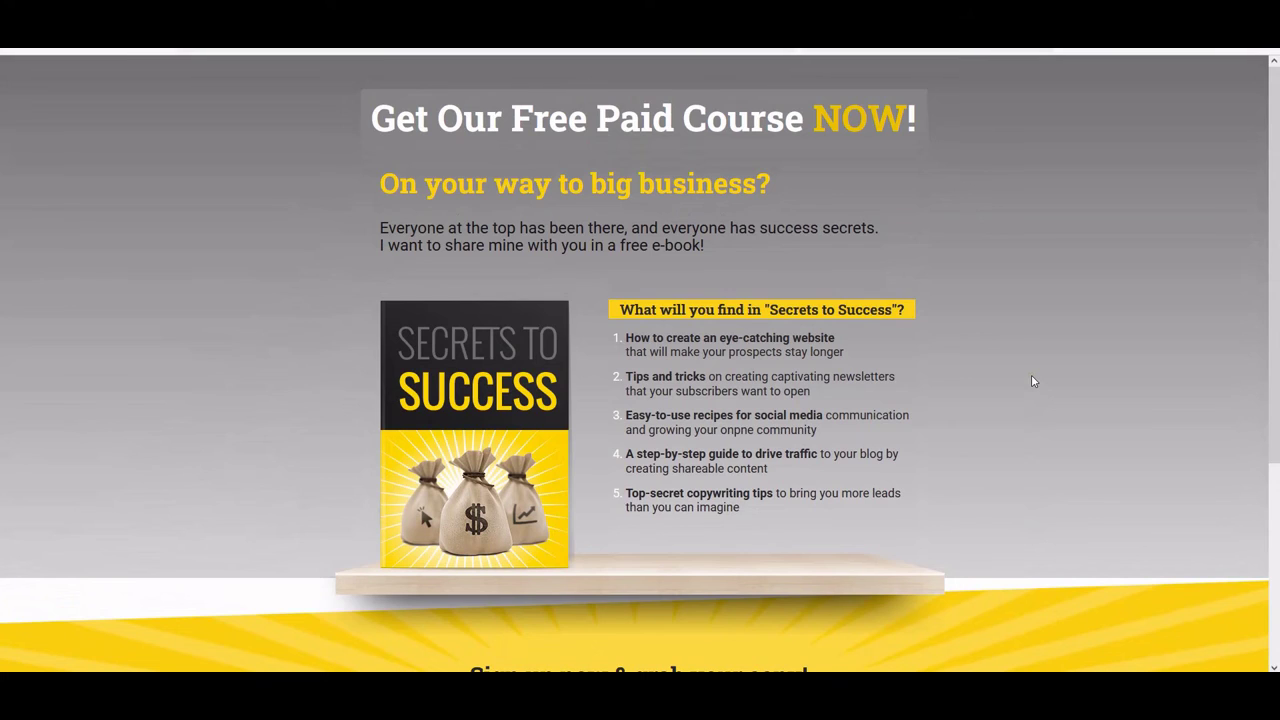
scroll(1033, 381, "down", 3)
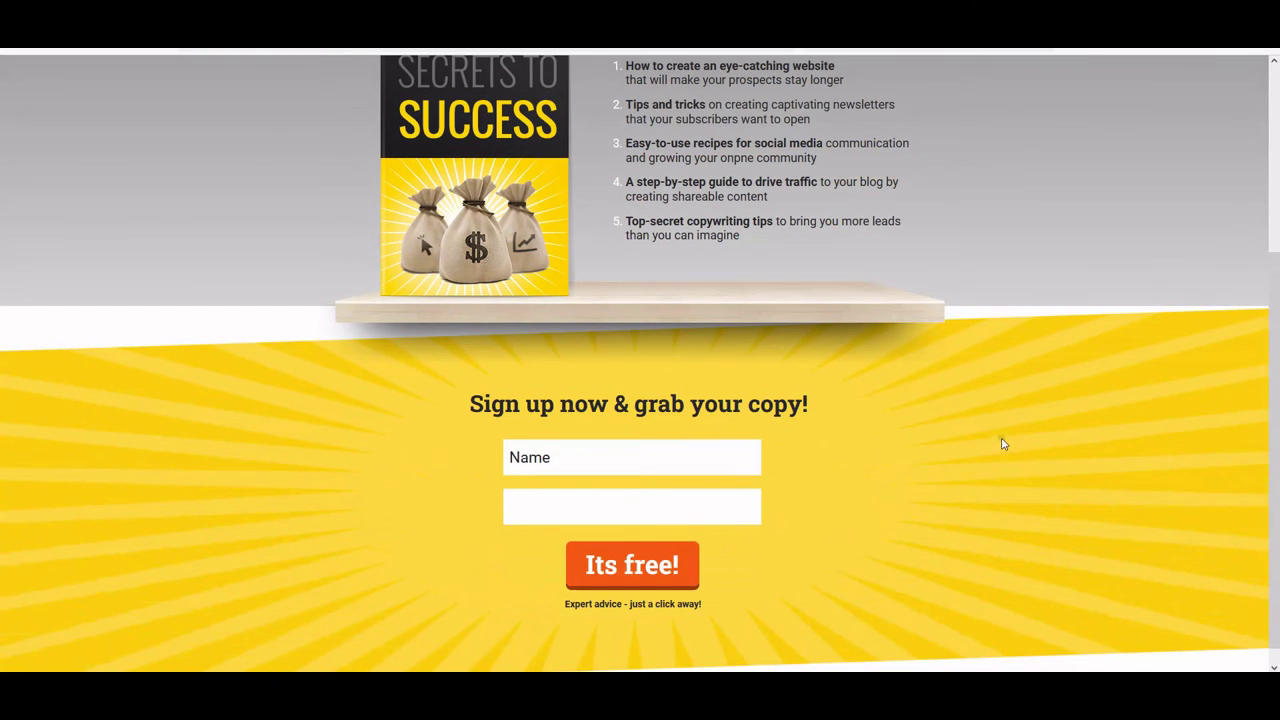